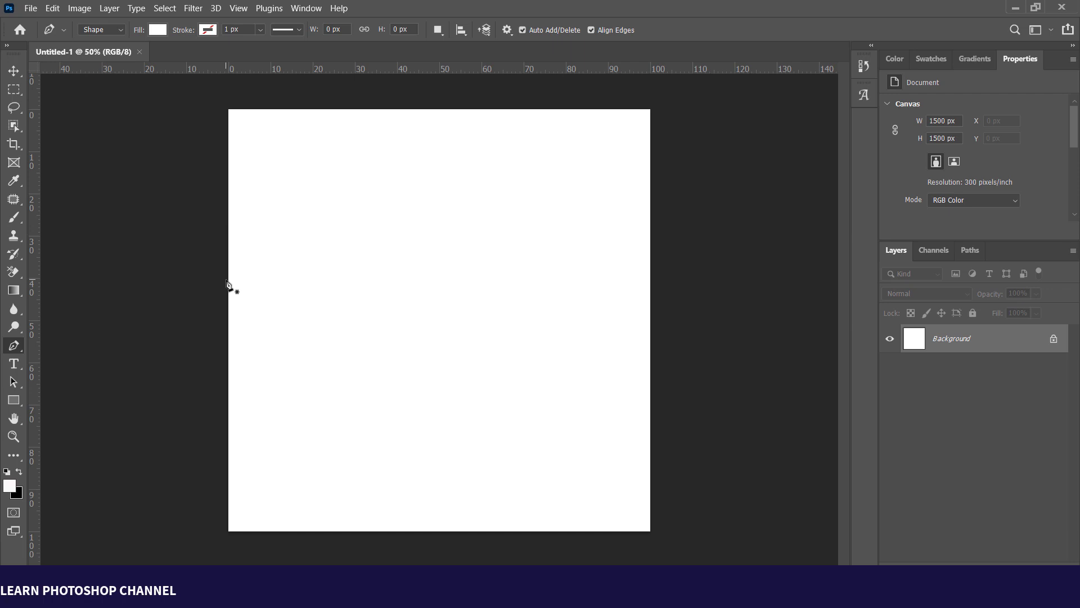
# Step: Draw a closed Pen shape about 1584 × 946 px over the lower canvas, with a sloping upper edge, and fill it dark navy
pyautogui.click(226, 275)
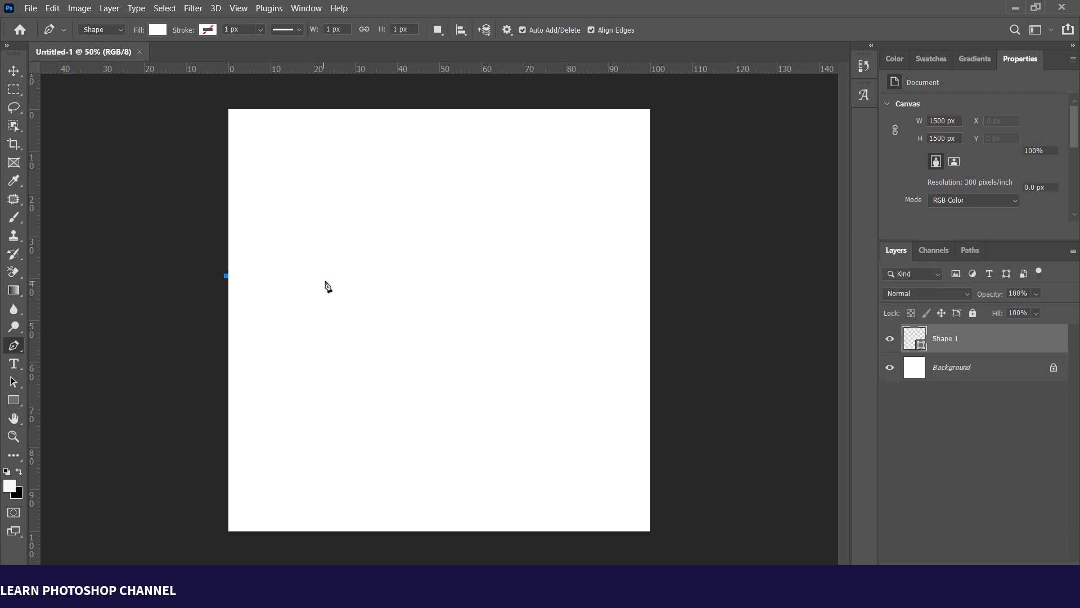
pyautogui.click(355, 277)
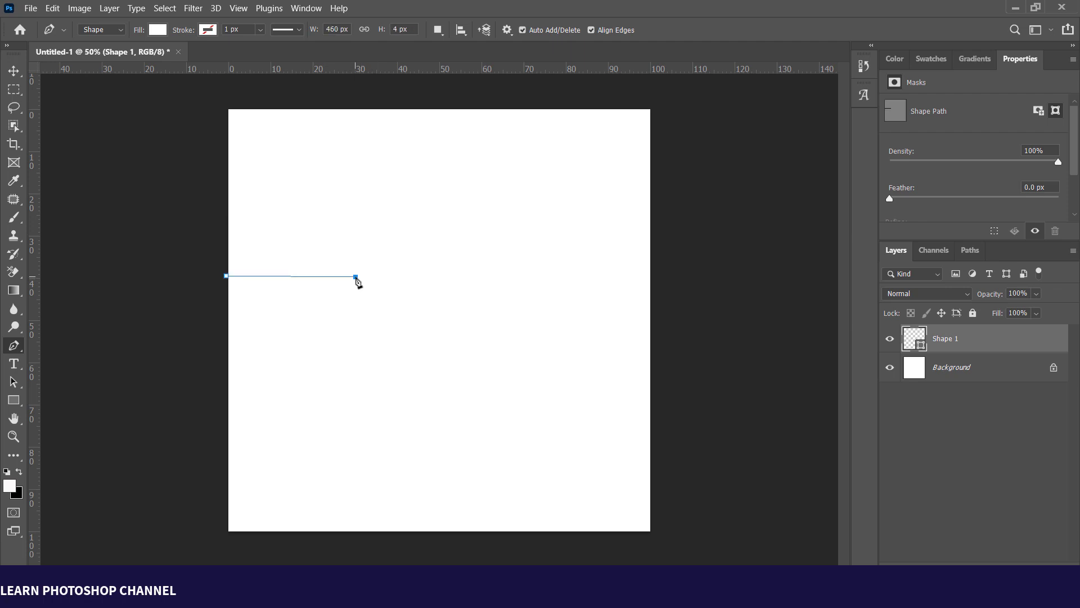
pyautogui.click(652, 350)
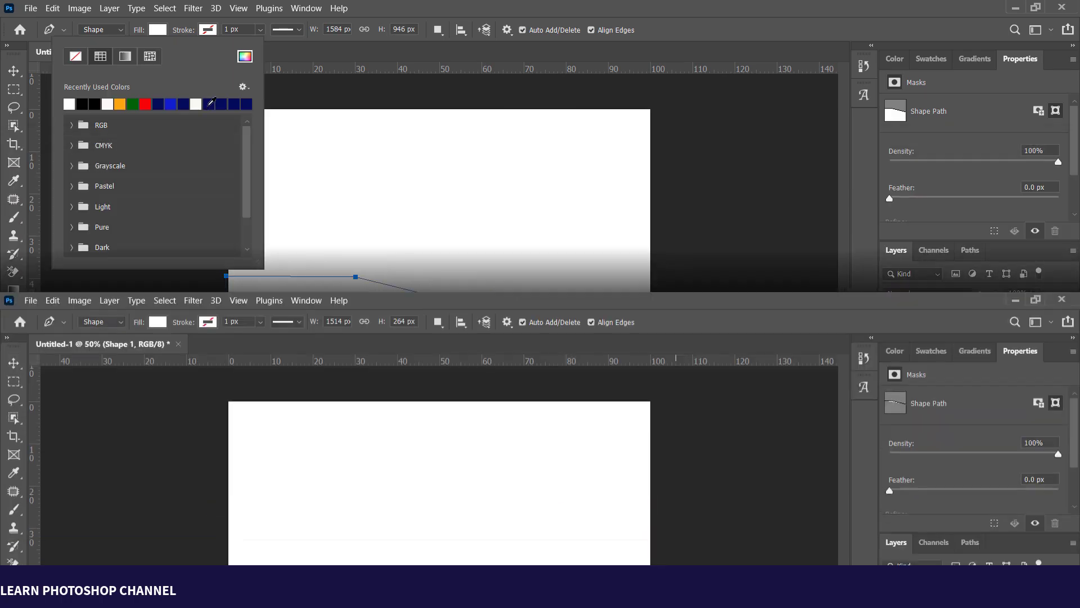
pyautogui.click(210, 104)
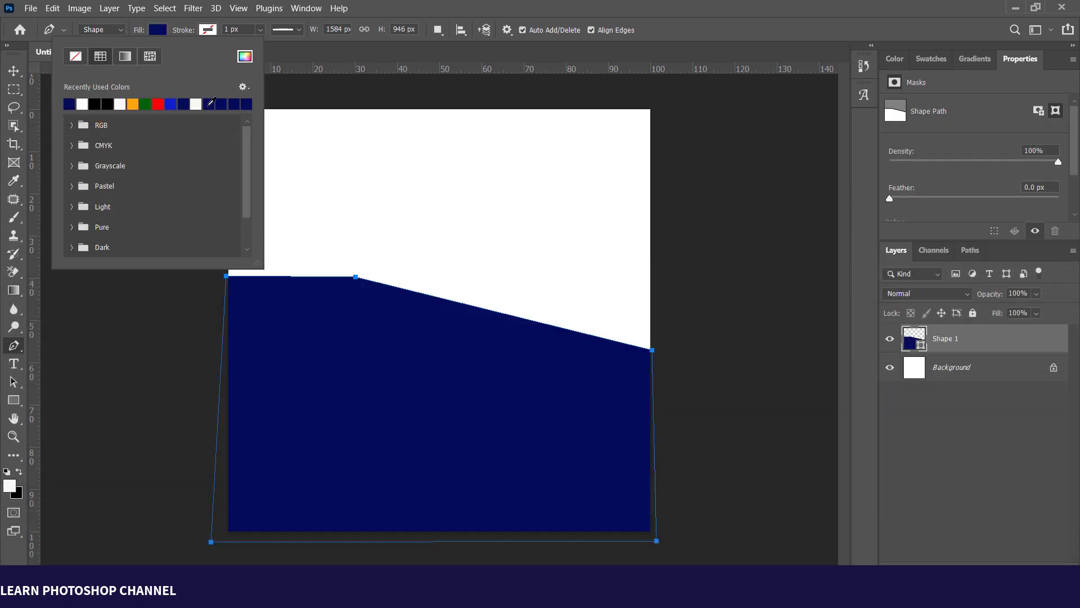
pyautogui.click(13, 72)
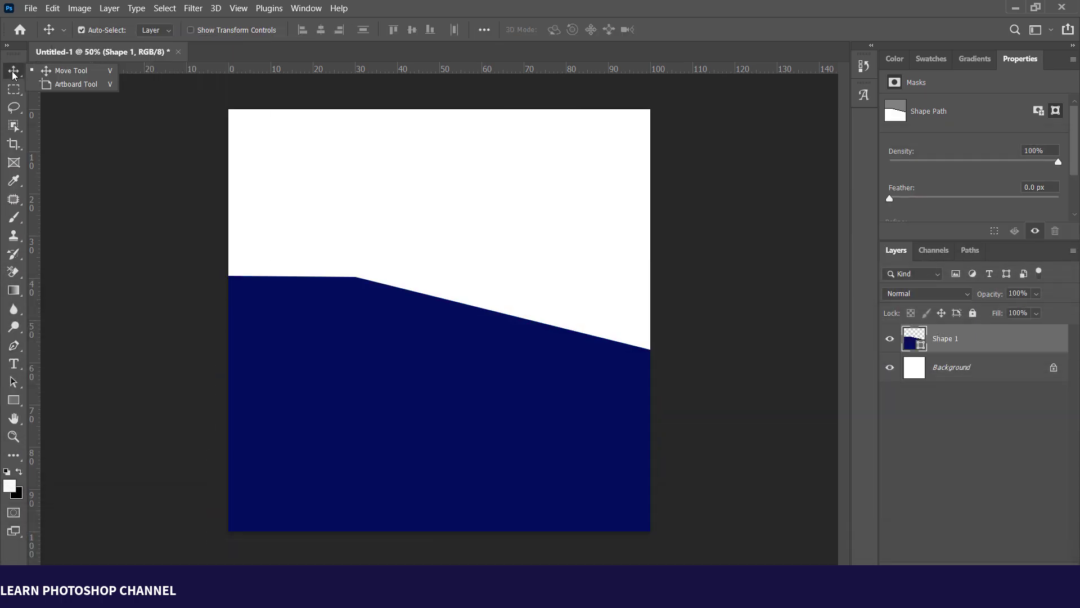
pyautogui.click(346, 321)
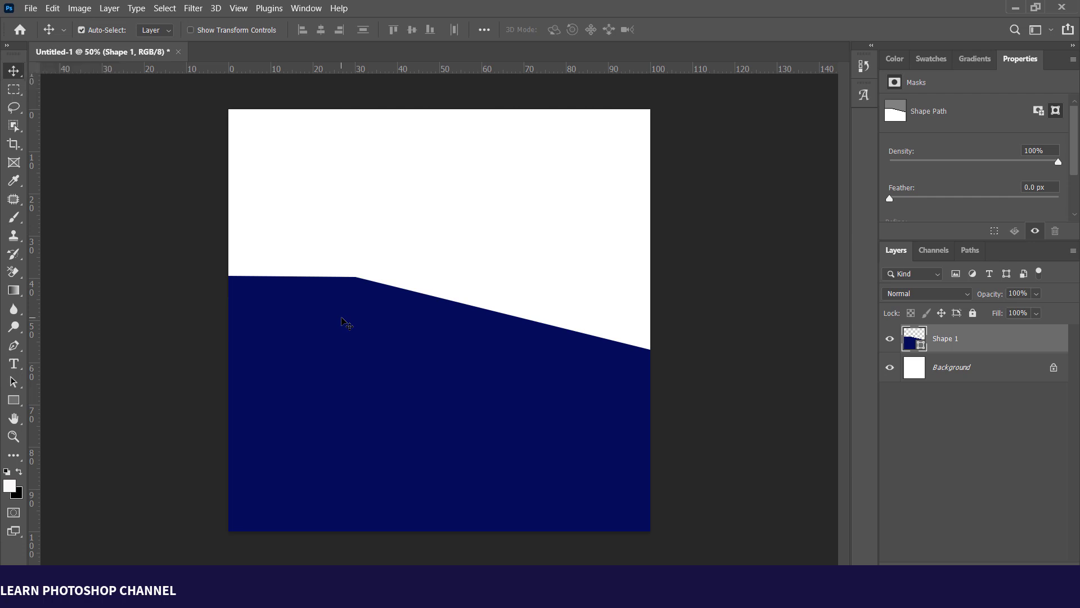
# Step: Lower the navy shape's upper-left anchor point to about mid-canvas height so its upper edge forms a peak
pyautogui.press('p')
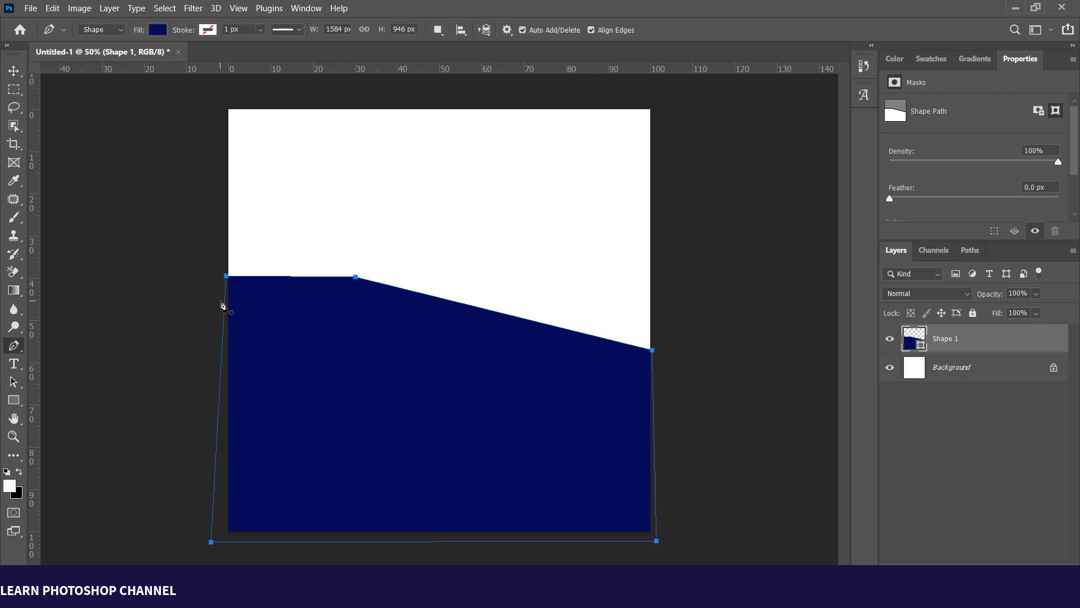
pyautogui.click(226, 289)
pyautogui.hotkey('ctrl', 'z')
pyautogui.hotkey('ctrl', 'z')
pyautogui.moveTo(227, 280); pyautogui.dragTo(228, 332)
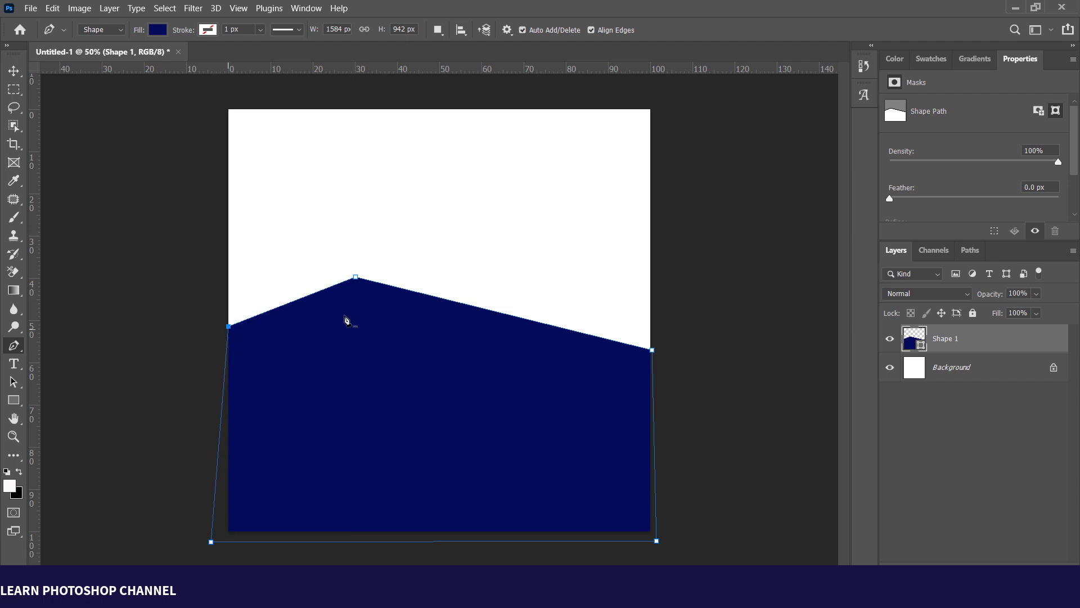
# Step: Add a point on the slope left of the peak with the Curvature Pen tool and bend that slope into a concave curve
pyautogui.click(455, 302)
pyautogui.rightClick(16, 355)
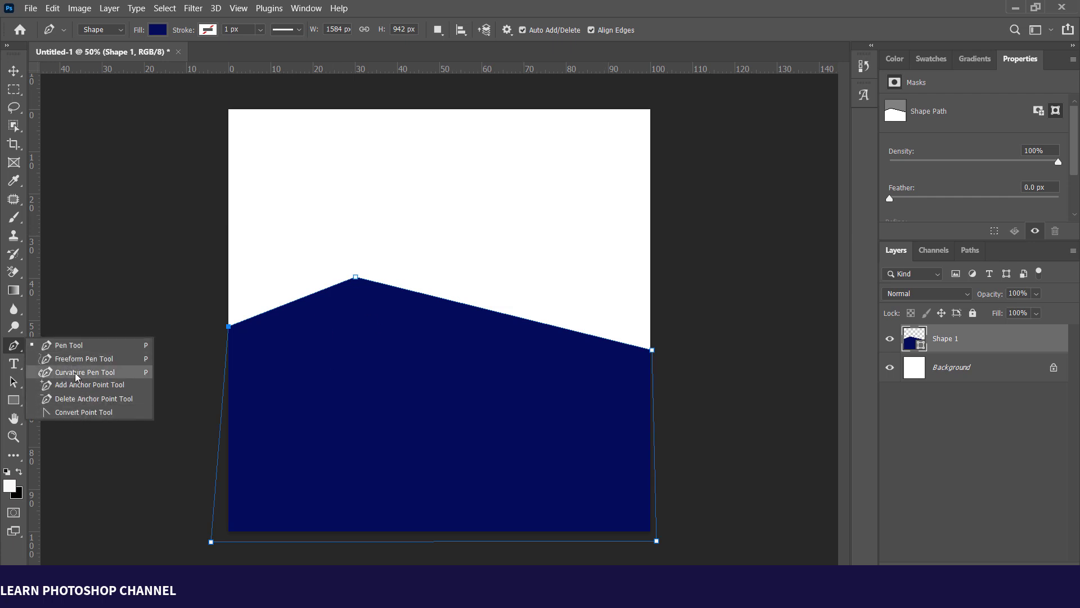
pyautogui.press('Escape')
pyautogui.hotkey('shift', 'p')
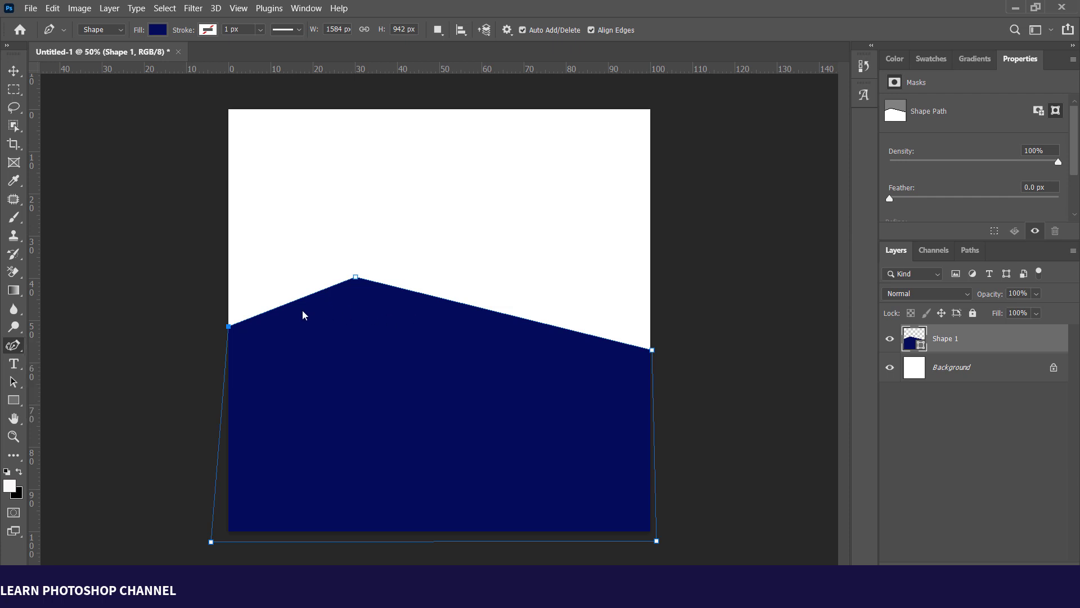
pyautogui.click(291, 302)
pyautogui.moveTo(293, 307); pyautogui.dragTo(307, 327)
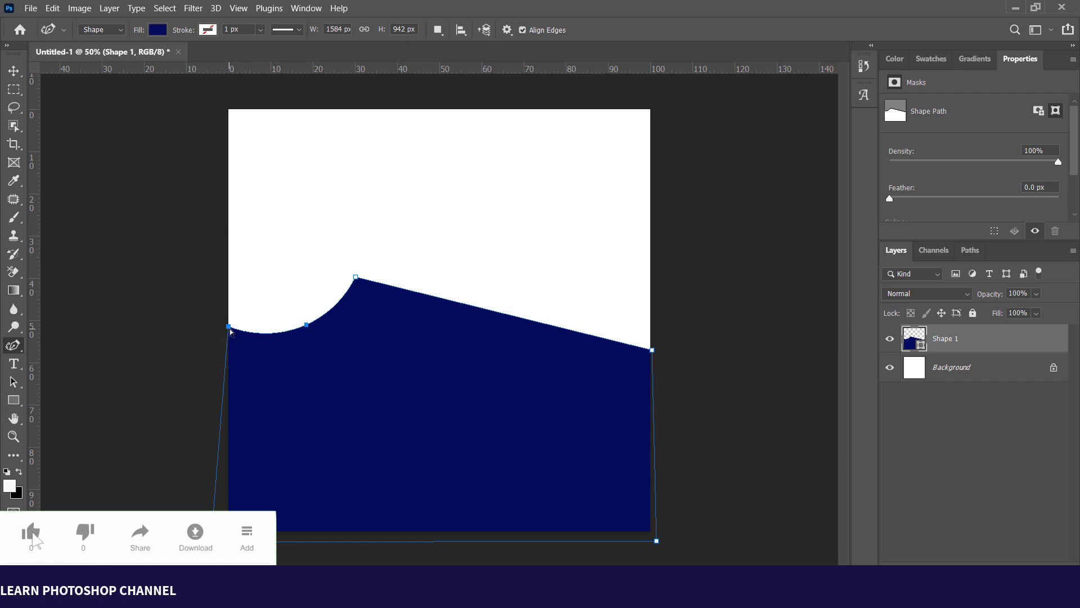
# Step: Try fine-tuning the navy shape by slightly moving its left corner, its peak and the point on the left curve
pyautogui.moveTo(229, 331); pyautogui.dragTo(229, 335)
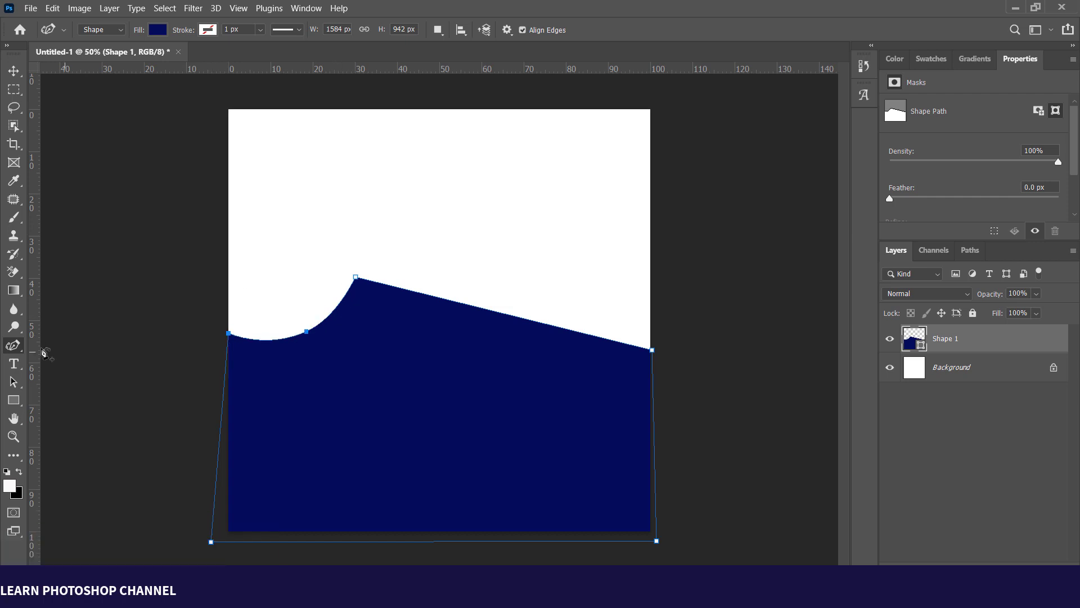
pyautogui.rightClick(20, 347)
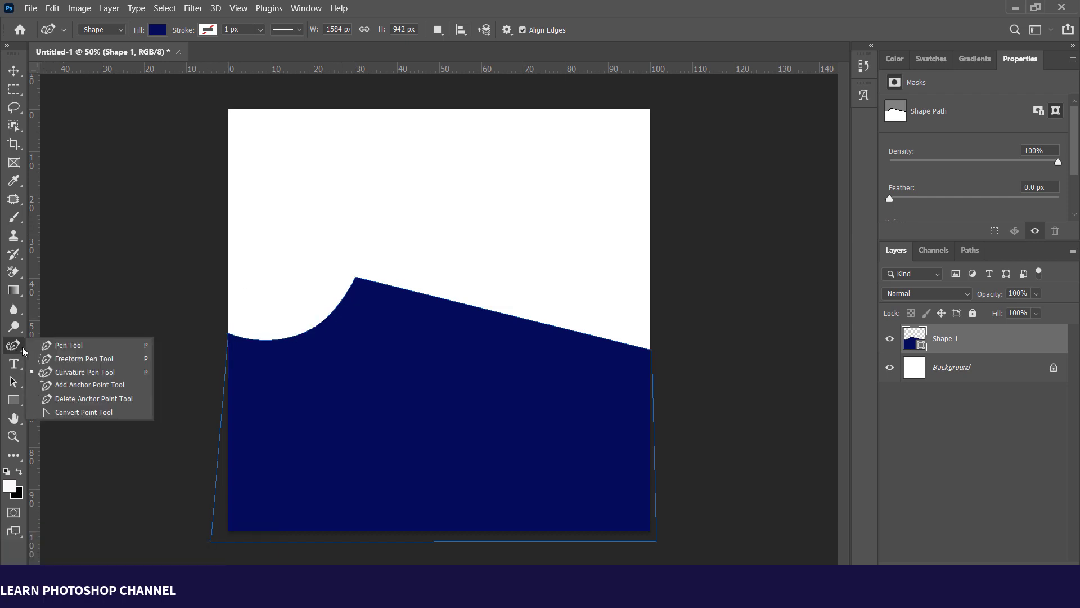
pyautogui.click(59, 347)
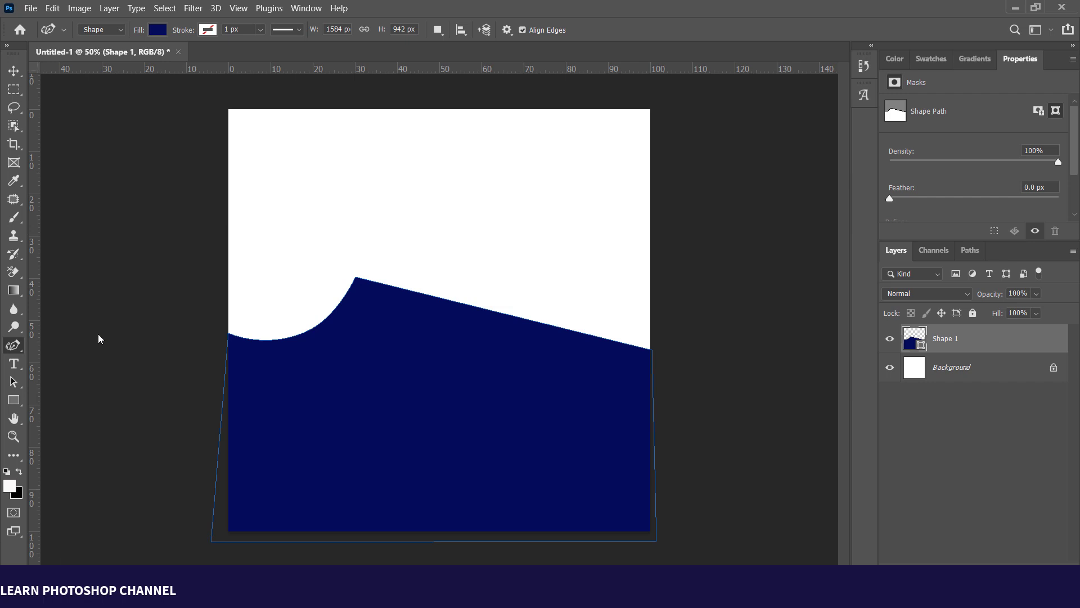
pyautogui.keyDown('ctrl'); pyautogui.click(357, 278); pyautogui.keyUp('ctrl')
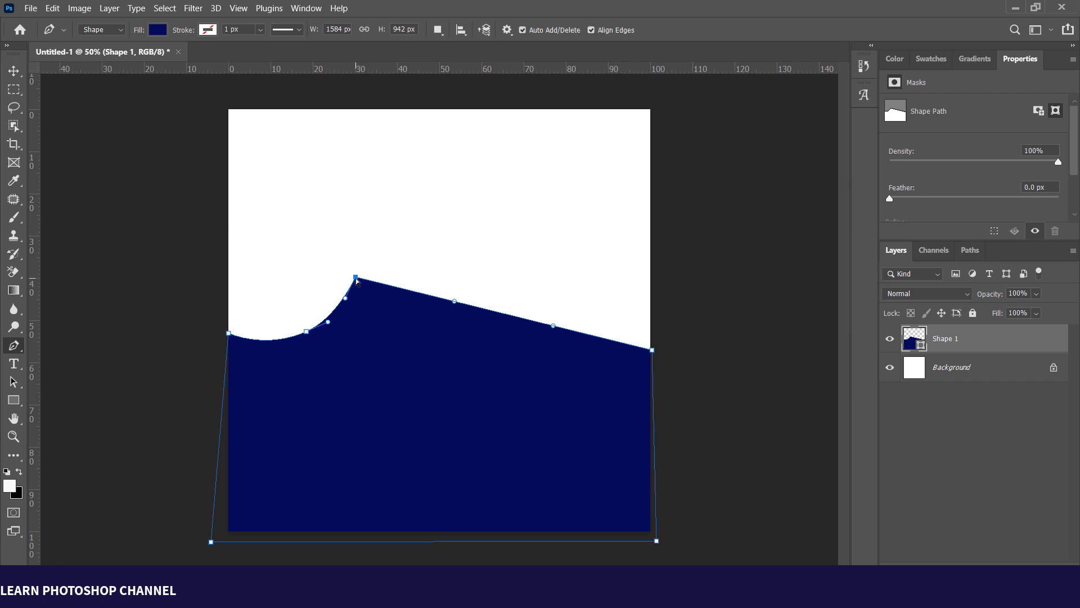
pyautogui.moveTo(355, 280); pyautogui.dragTo(349, 276)
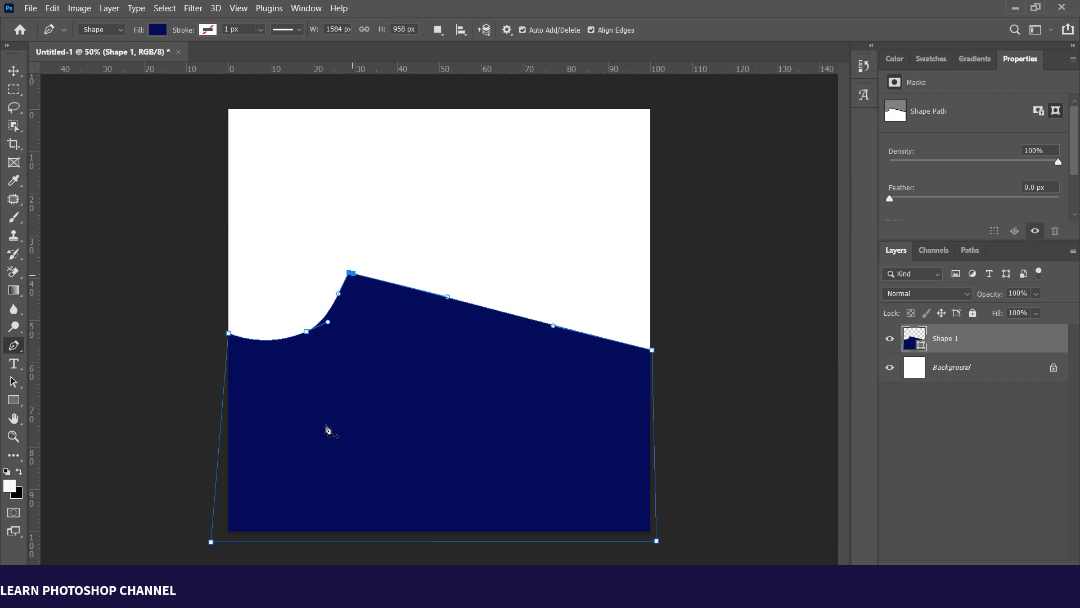
pyautogui.keyDown('ctrl'); pyautogui.click(307, 336); pyautogui.keyUp('ctrl')
pyautogui.moveTo(305, 336); pyautogui.dragTo(303, 338)
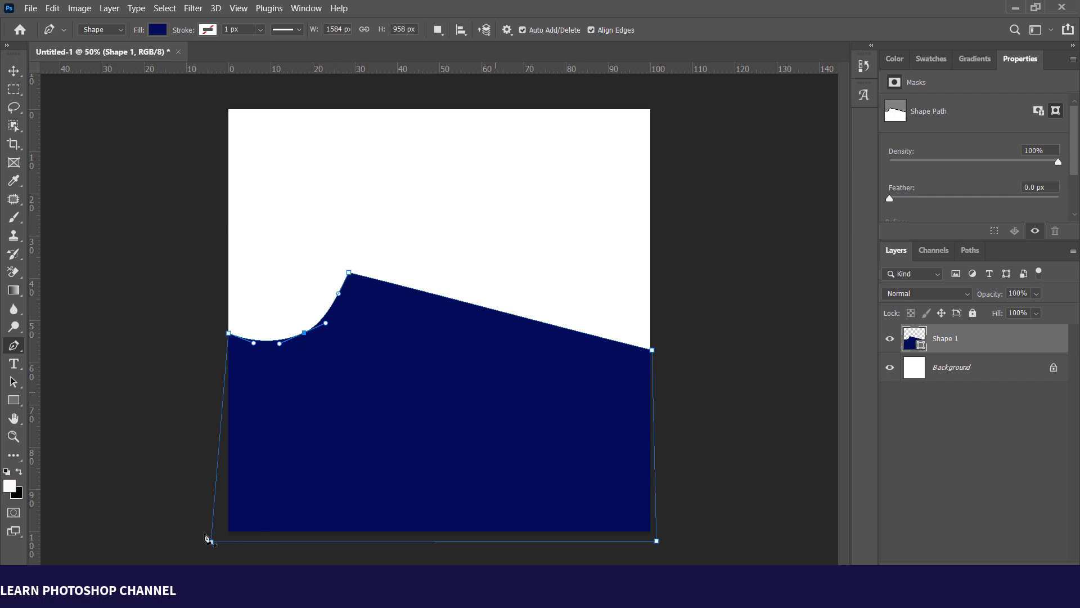
# Step: Bend the long slope right of the peak into a deep concave curve with the Curvature Pen tool, and leave path editing
pyautogui.rightClick(13, 346)
pyautogui.click(88, 372)
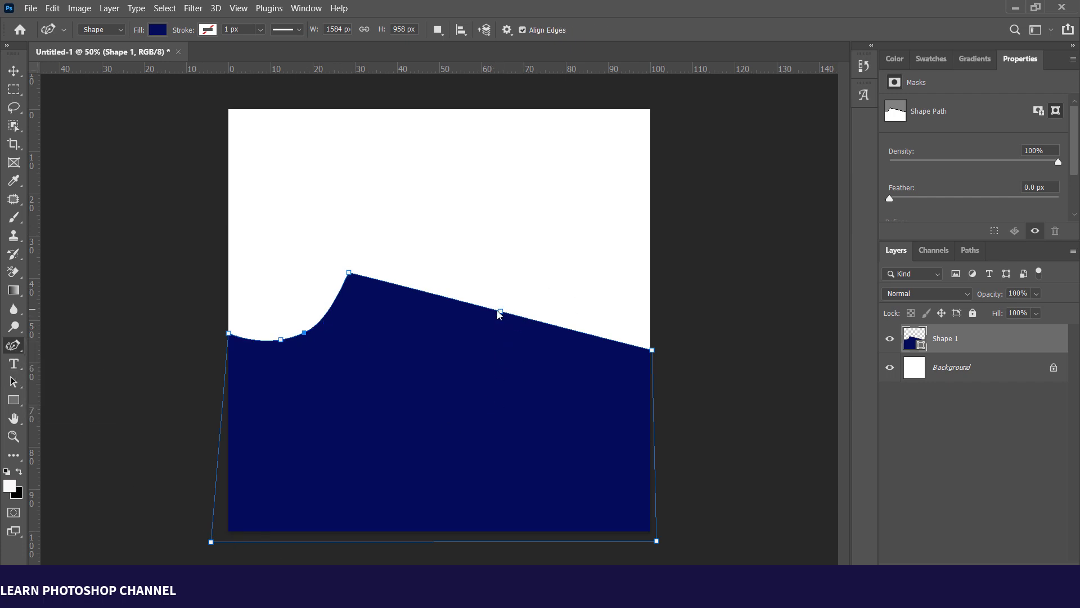
pyautogui.click(500, 311)
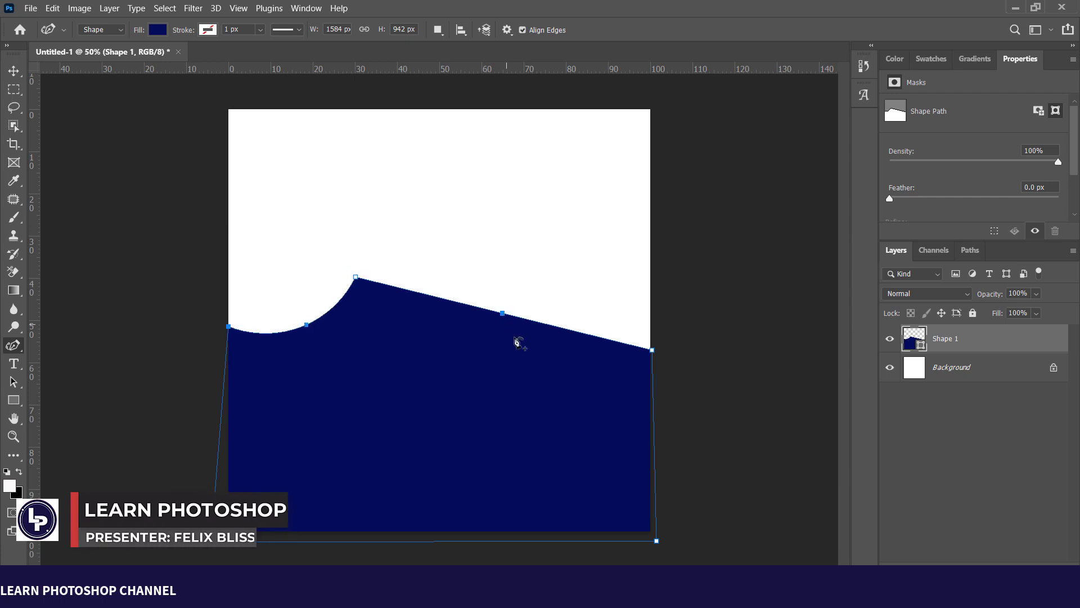
pyautogui.moveTo(500, 313); pyautogui.dragTo(428, 373)
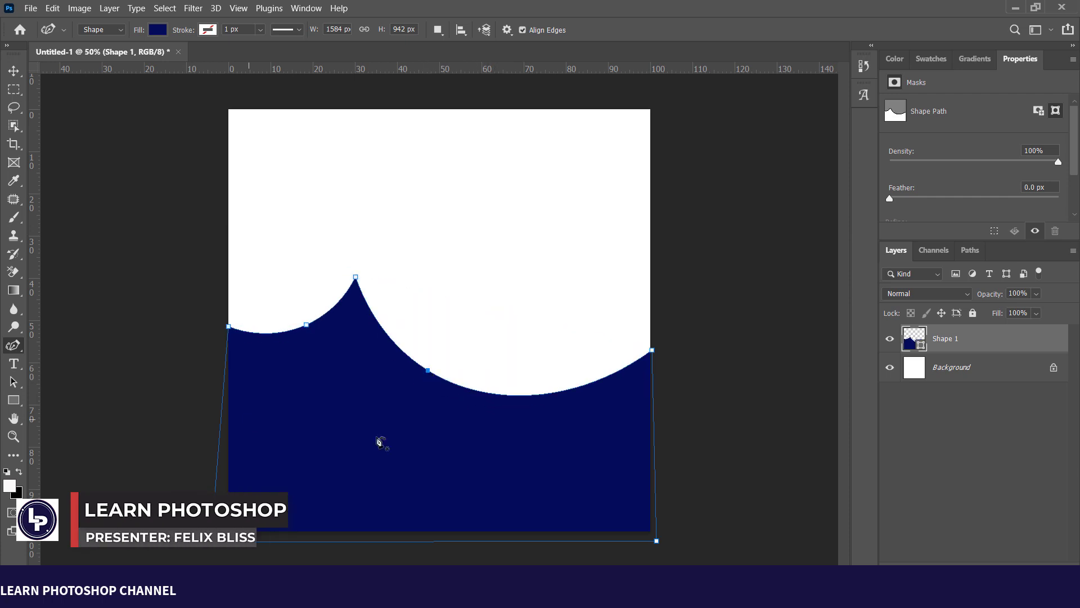
pyautogui.click(14, 70)
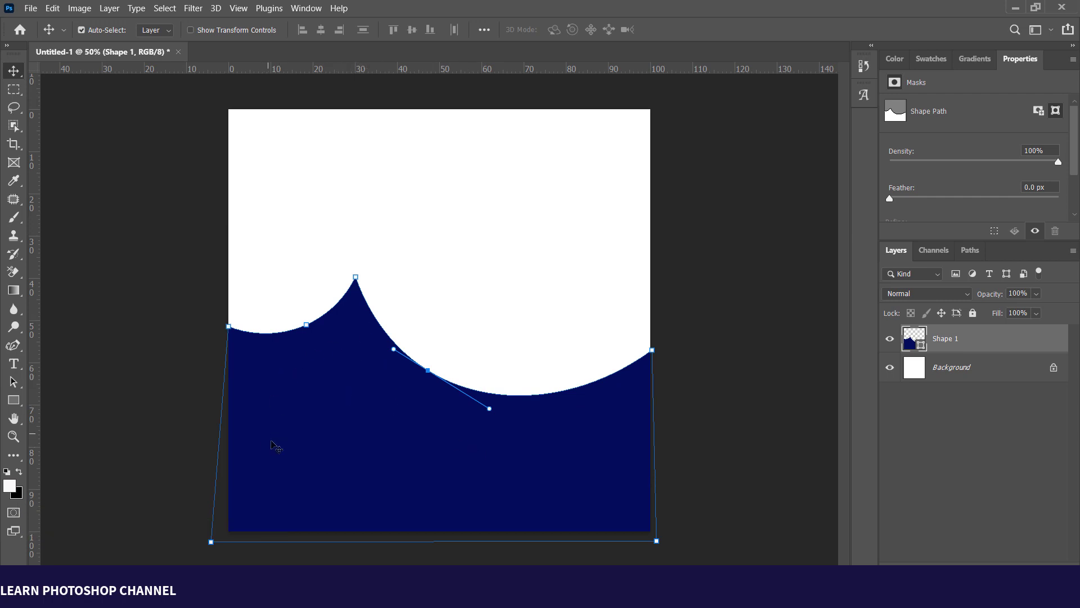
pyautogui.press('Return')
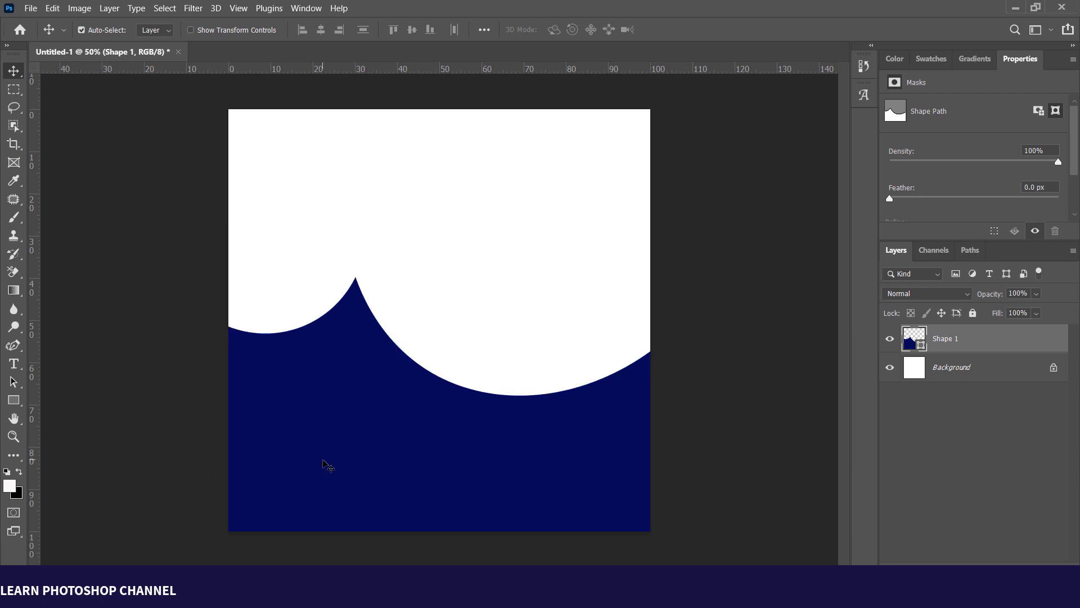
# Step: Shift the navy shape to the left and stretch its right side just past the canvas edge, to about 1722 px wide
pyautogui.moveTo(312, 462); pyautogui.dragTo(288, 464)
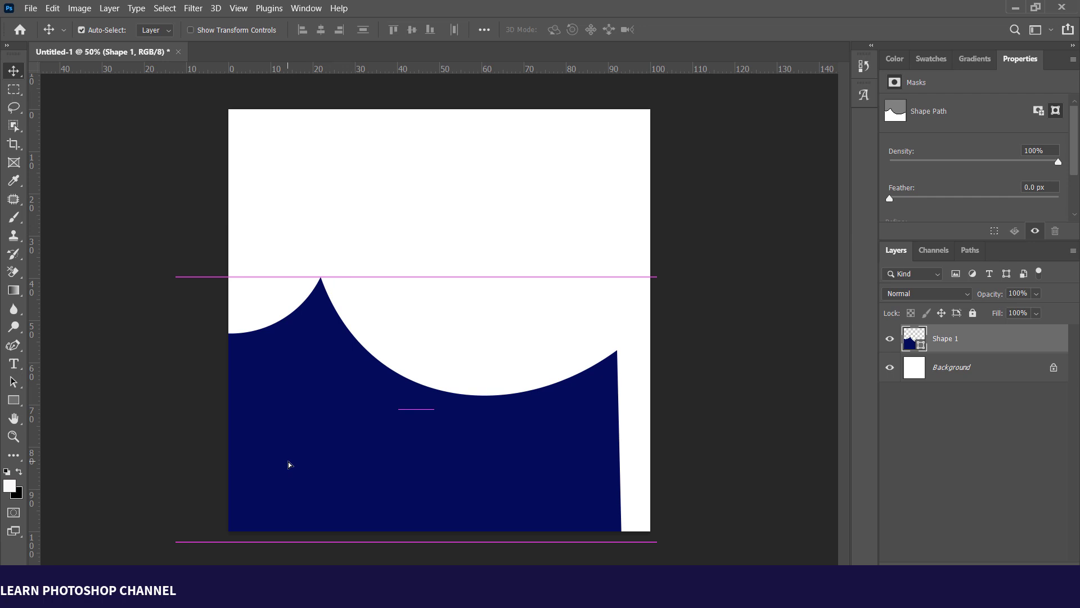
pyautogui.press('ctrl')
pyautogui.hotkey('ctrl', 't')
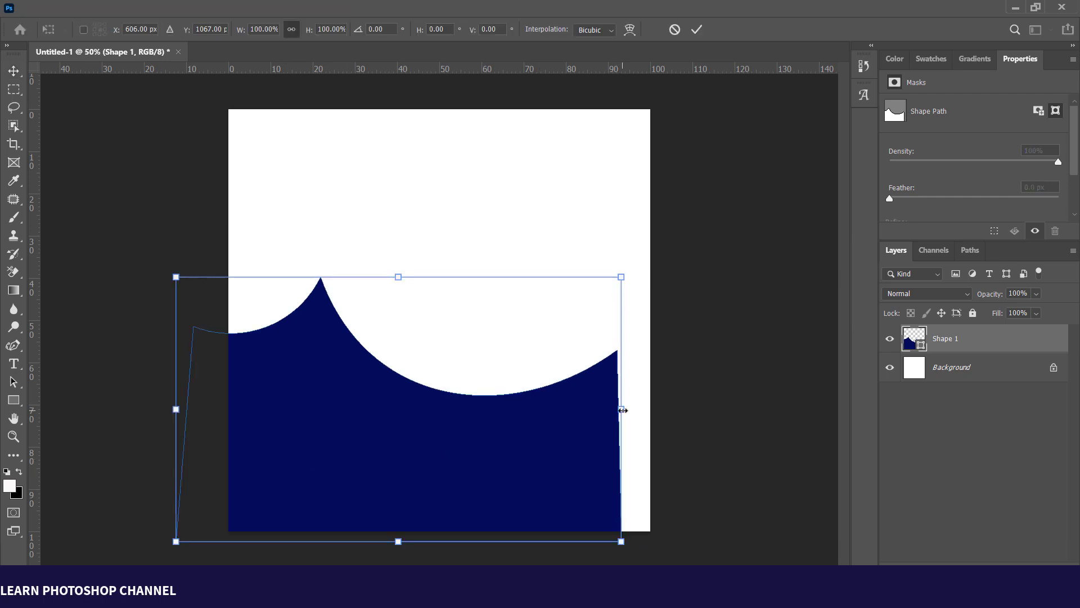
pyautogui.moveTo(621, 409); pyautogui.dragTo(661, 410)
pyautogui.press('Return')
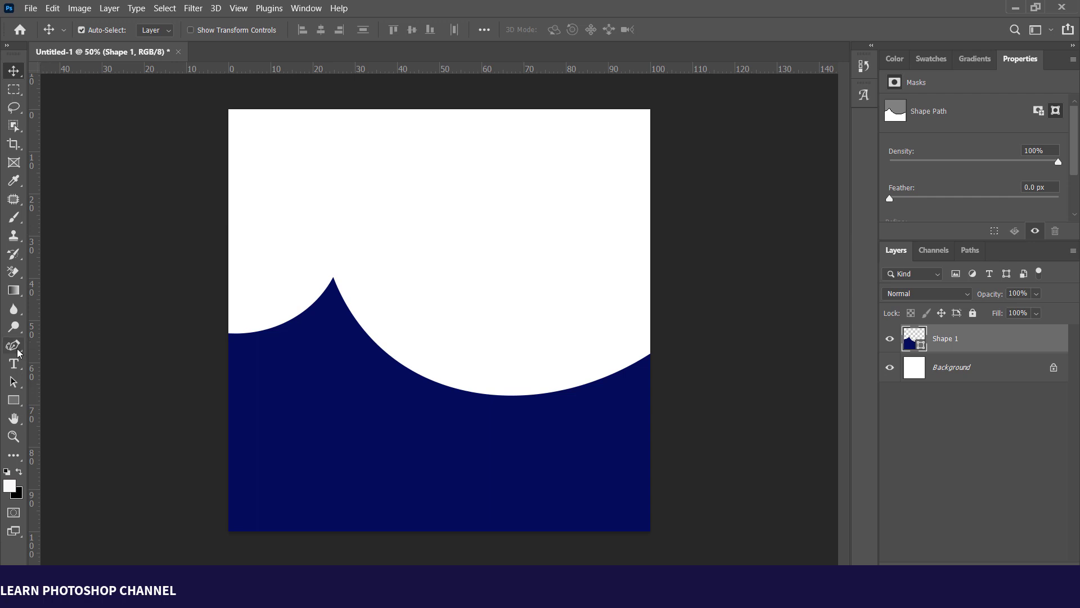
# Step: On a new layer, draw a closed Pen triangle about 1136 × 540 px from the canvas's right edge to the navy peak
pyautogui.moveTo(17, 353); pyautogui.dragTo(69, 351)
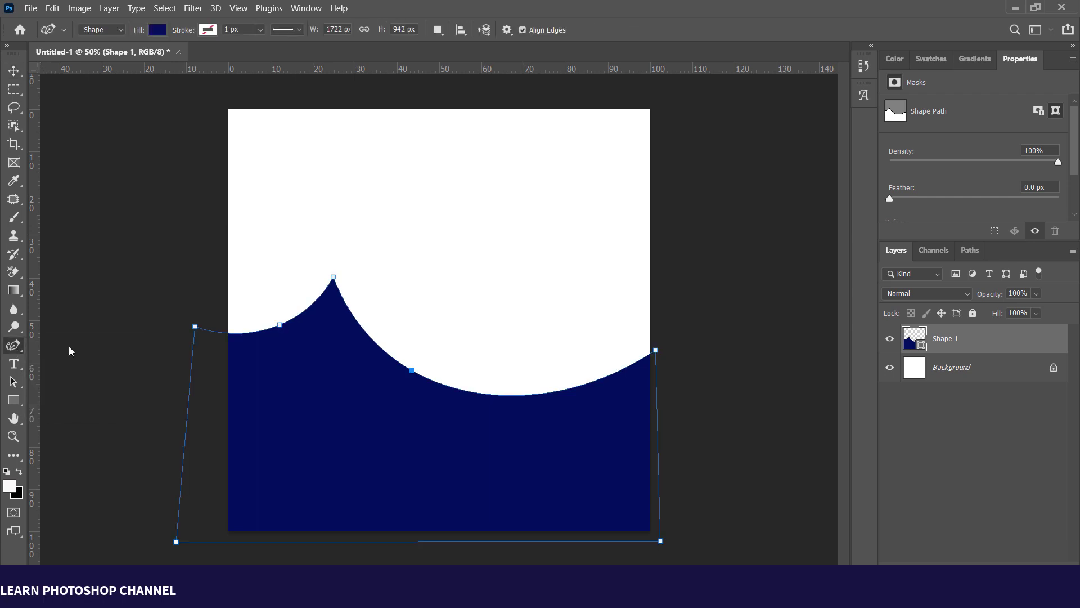
pyautogui.click(1037, 570)
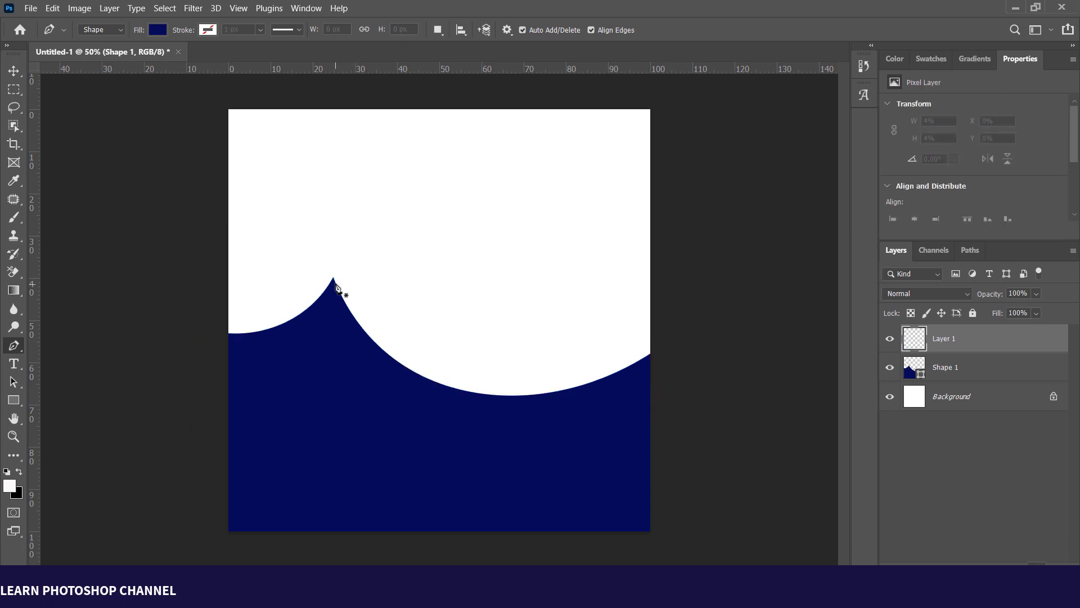
pyautogui.click(652, 354)
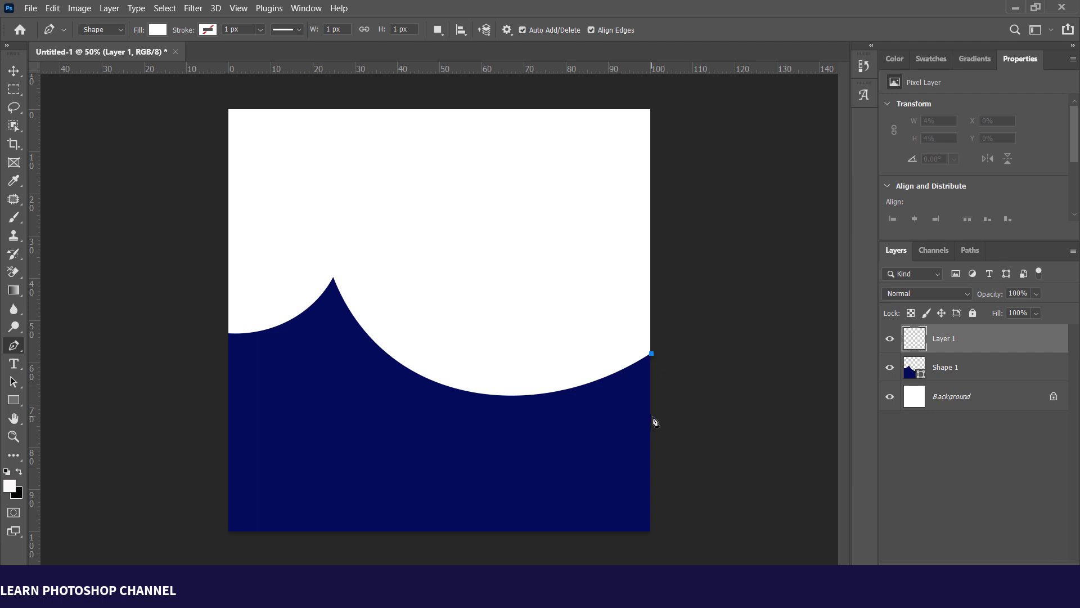
pyautogui.click(653, 430)
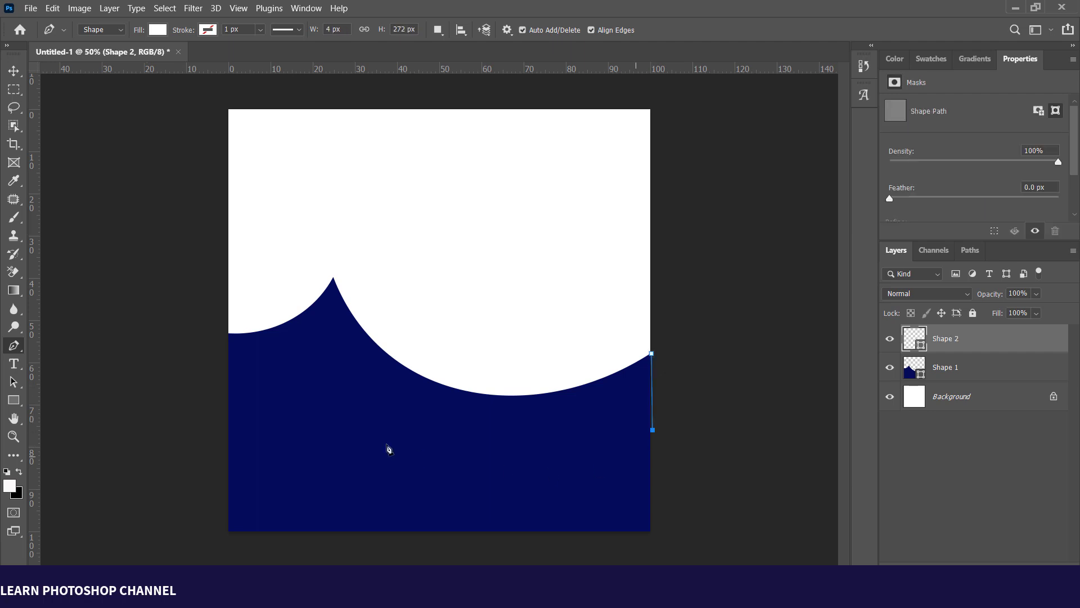
pyautogui.click(333, 278)
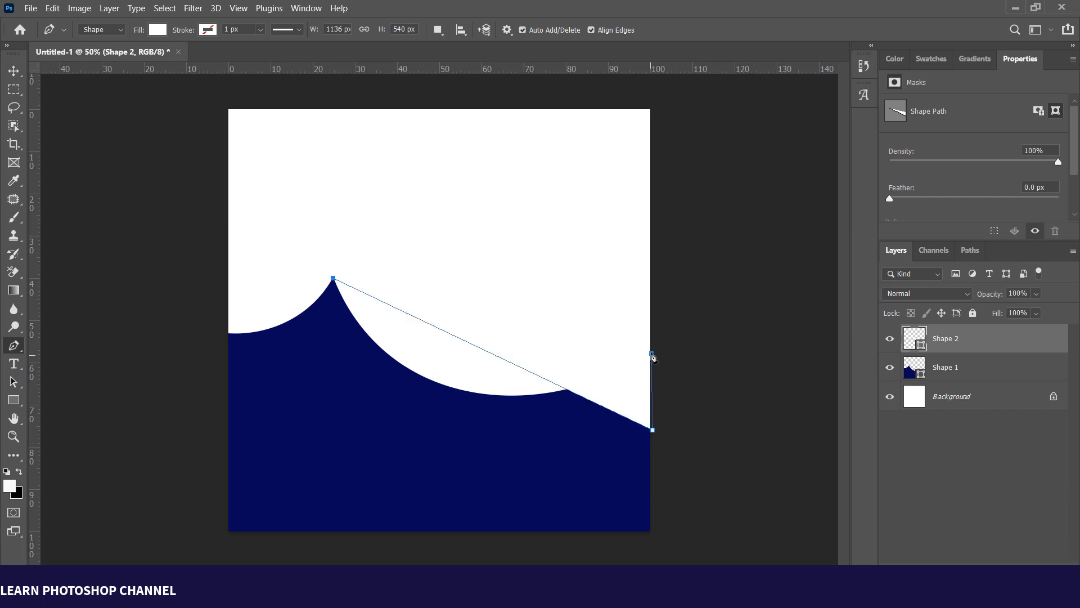
pyautogui.click(652, 354)
# Step: Fill the triangle with a linear blue gradient and change its dark stop to the navy sampled from the large shape
pyautogui.click(157, 30)
pyautogui.click(125, 57)
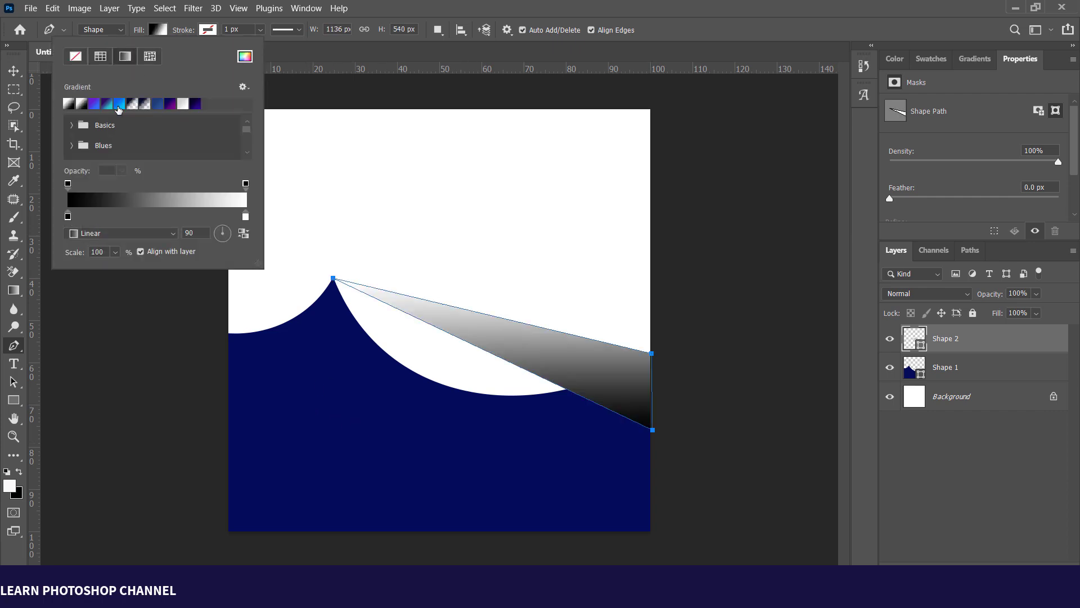
pyautogui.click(117, 105)
pyautogui.doubleClick(67, 216)
pyautogui.click(474, 438)
pyautogui.click(883, 125)
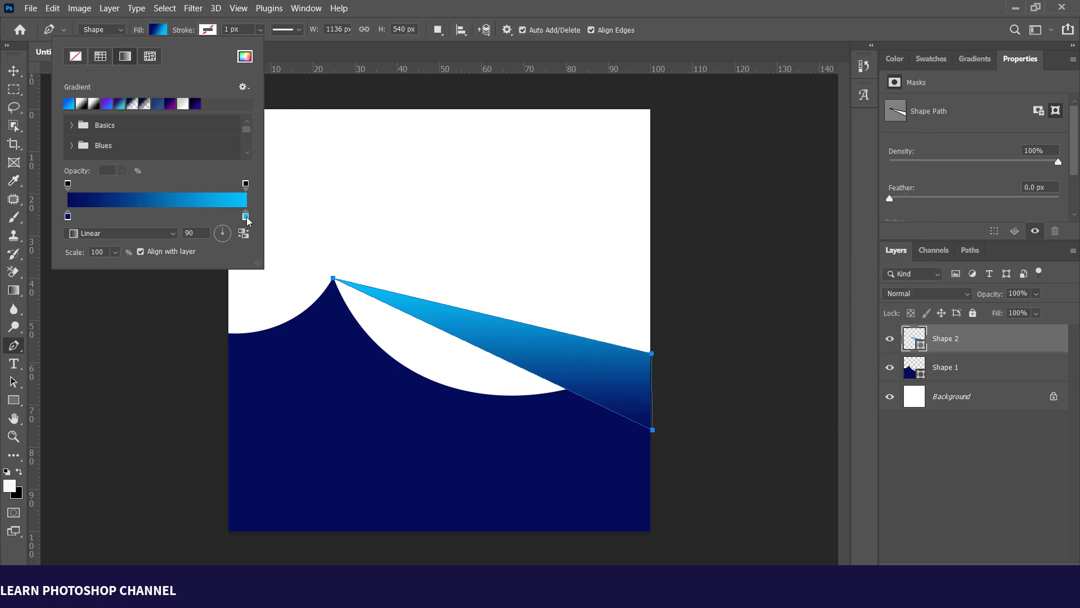
# Step: Keep the gradient's dark stop at #020b5d and its light blue stop, and reverse the gradient's direction
pyautogui.doubleClick(68, 216)
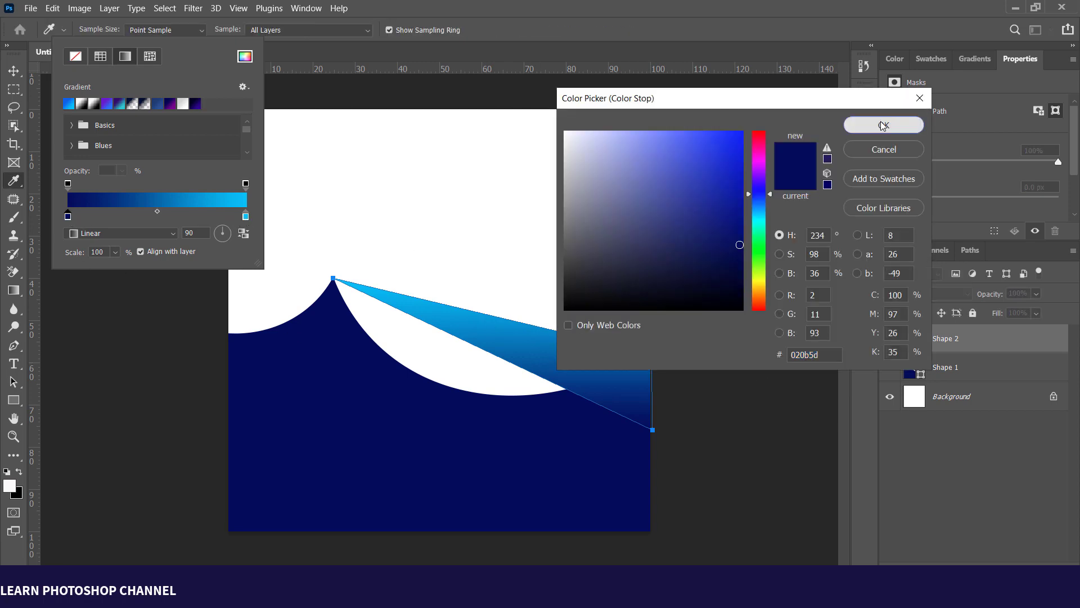
pyautogui.click(883, 125)
pyautogui.doubleClick(246, 216)
pyautogui.click(884, 125)
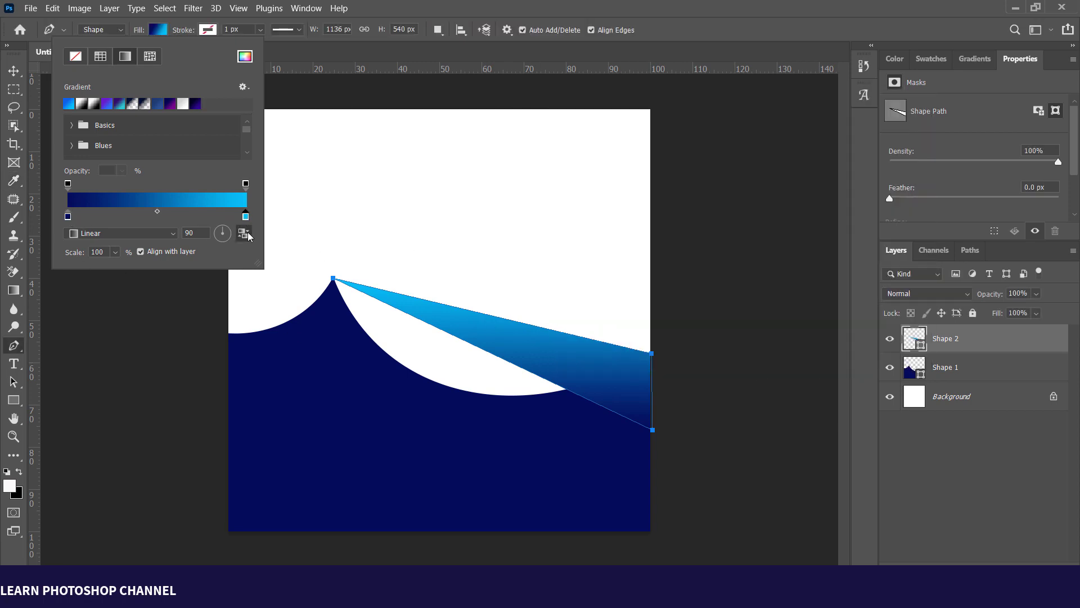
pyautogui.click(244, 233)
pyautogui.press('v')
pyautogui.press('p')
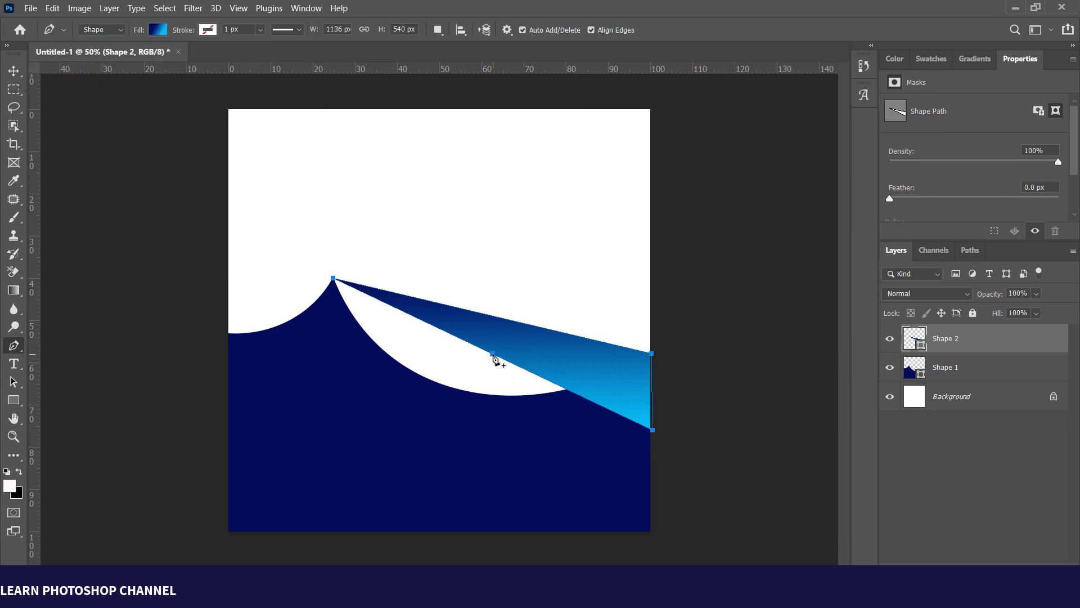
# Step: Curve the triangle's lower edge down into the navy shape with the Curvature Pen and clip the gradient shape to the navy shape
pyautogui.moveTo(499, 361); pyautogui.dragTo(367, 398)
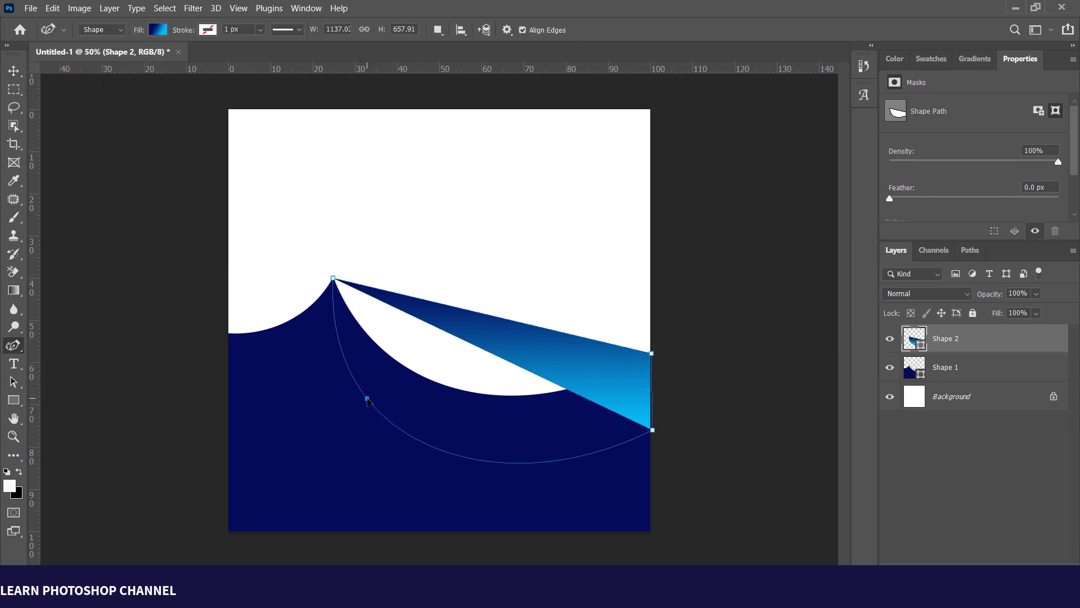
pyautogui.click(13, 70)
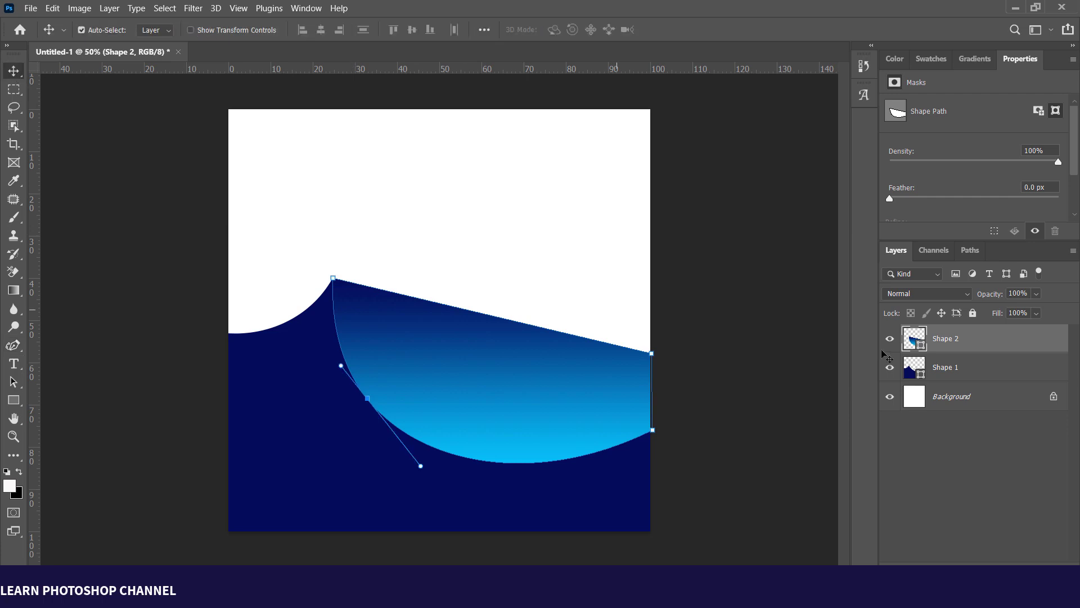
pyautogui.rightClick(966, 342)
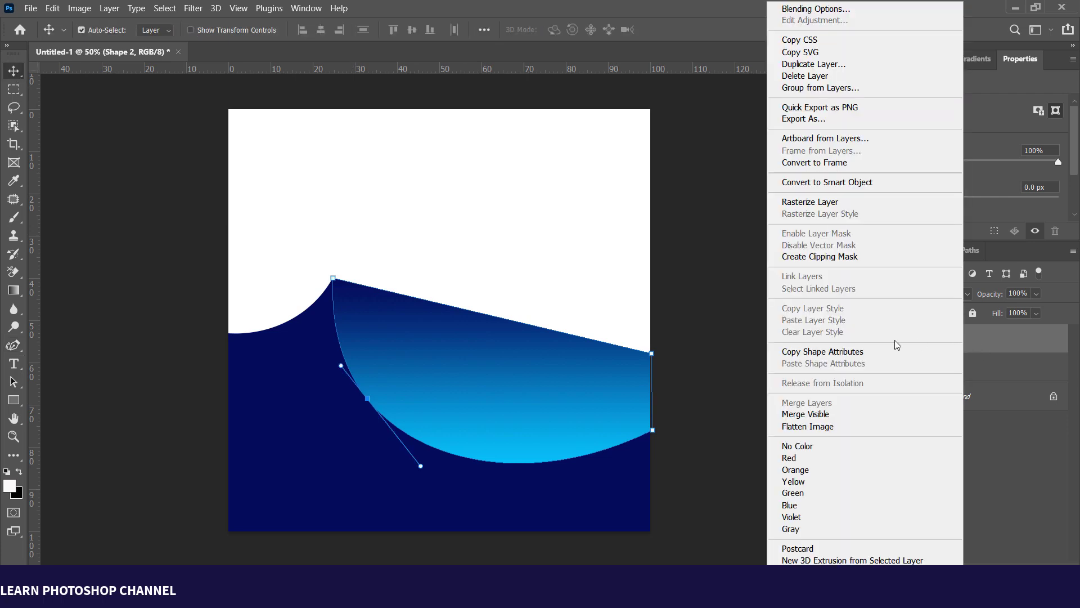
pyautogui.click(827, 258)
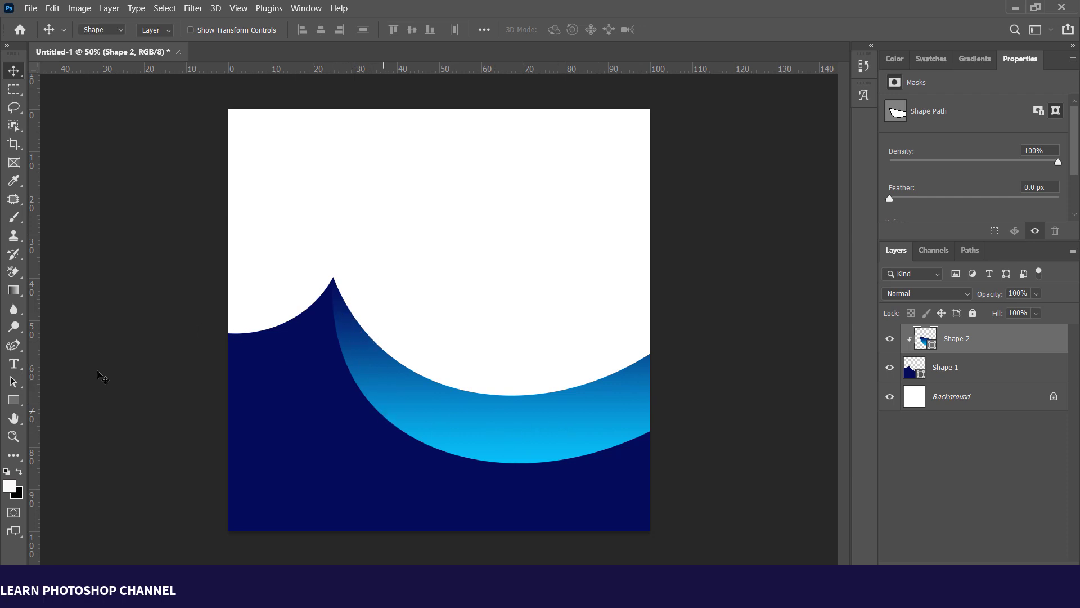
# Step: Shift the clipped band's gradient midpoint toward the light blue stop and set the linear gradient angle to 180°
pyautogui.click(14, 403)
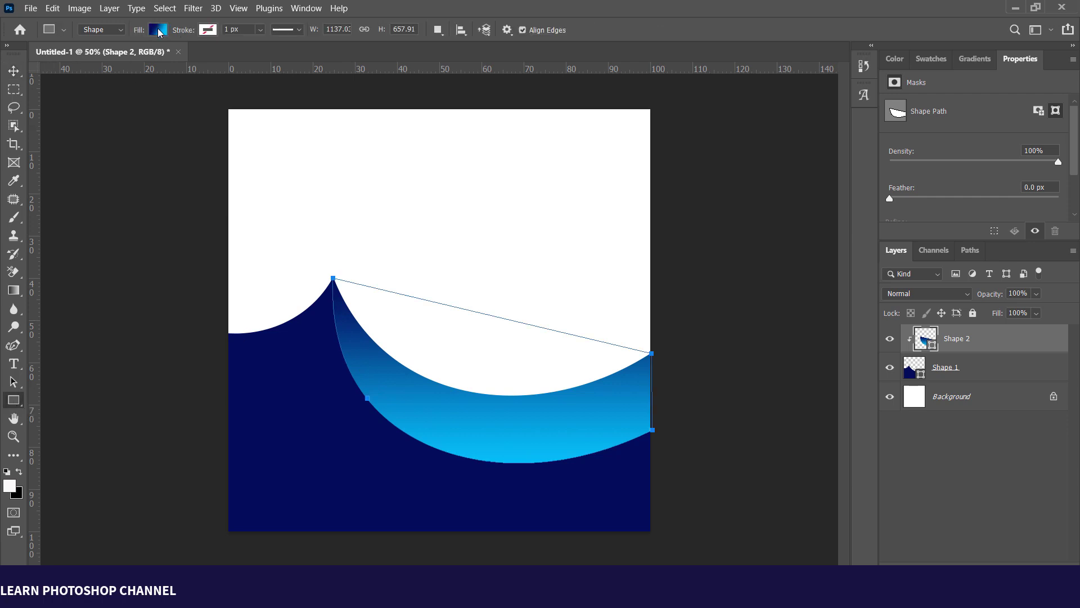
pyautogui.click(158, 29)
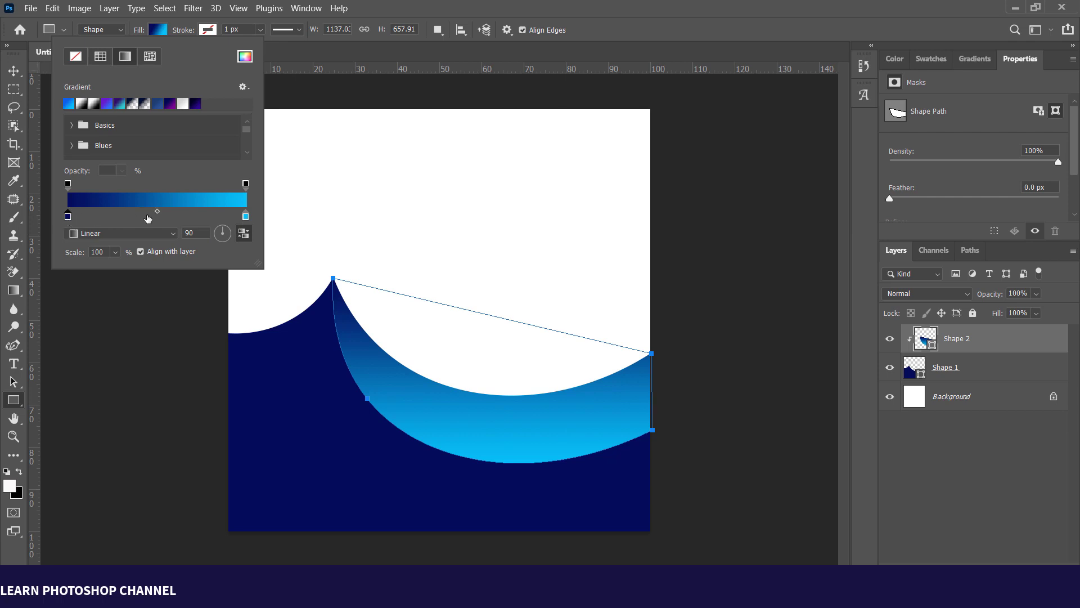
pyautogui.moveTo(176, 212); pyautogui.dragTo(178, 212)
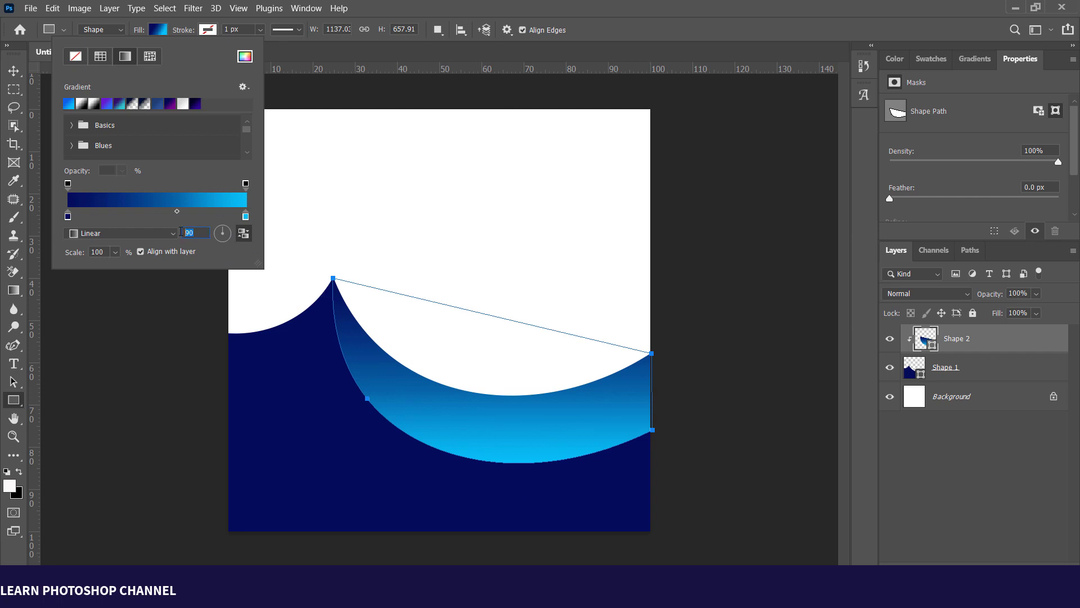
pyautogui.press('Return')
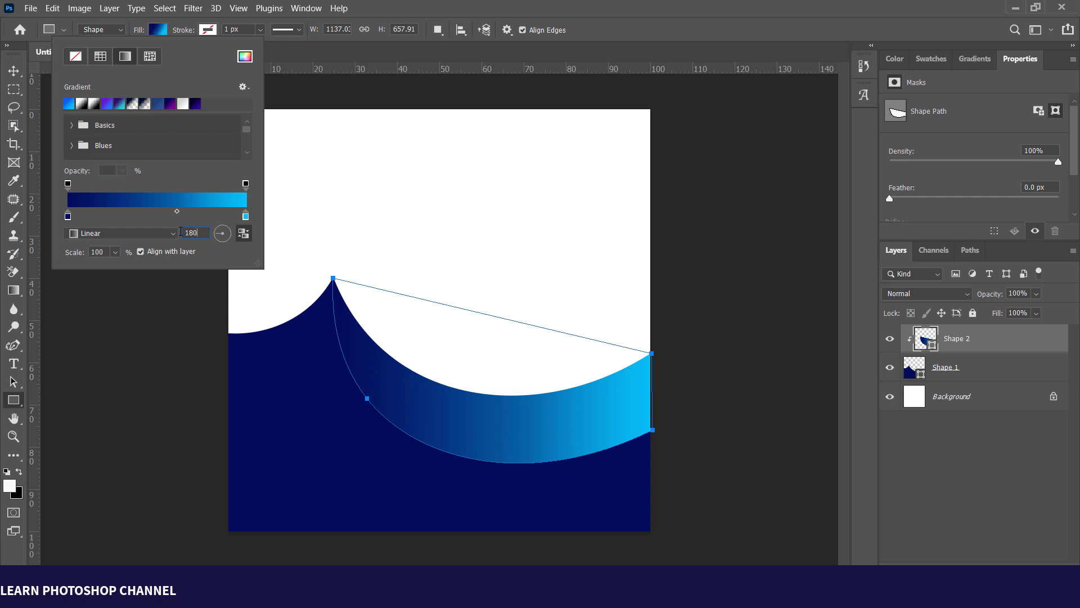
pyautogui.click(14, 72)
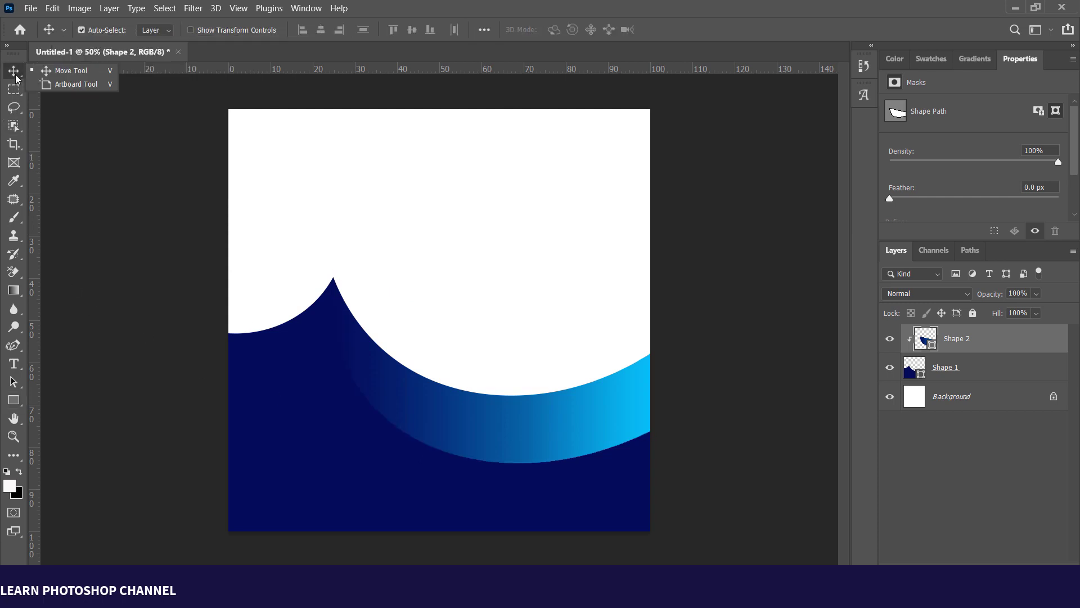
# Step: Duplicate the gradient band's layer and clip the copy to the navy shape
pyautogui.click(466, 306)
pyautogui.click(530, 415)
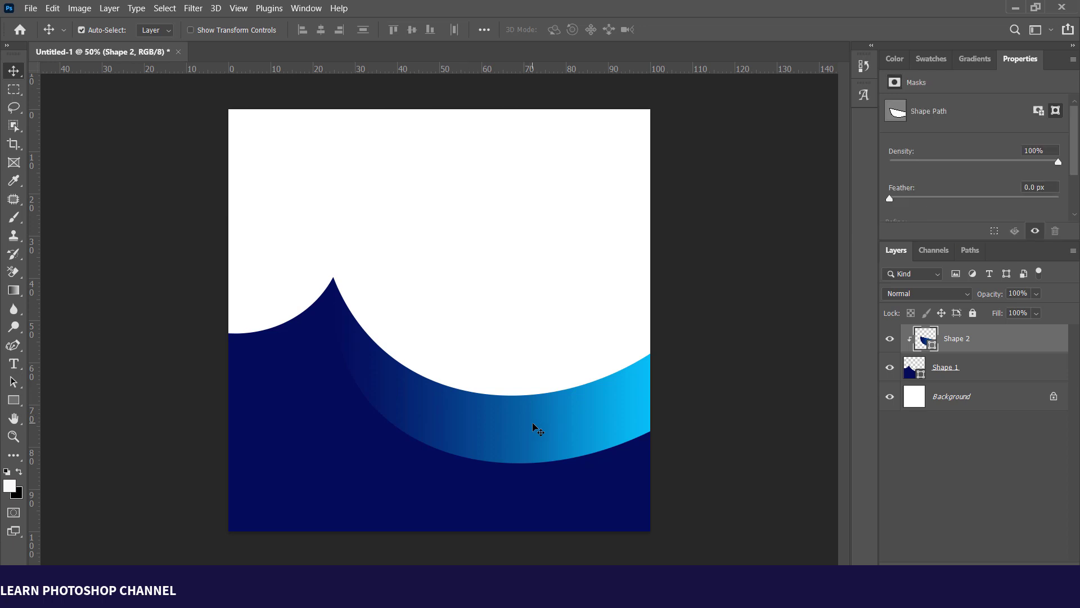
pyautogui.press('ctrl')
pyautogui.hotkey('ctrl', 'j')
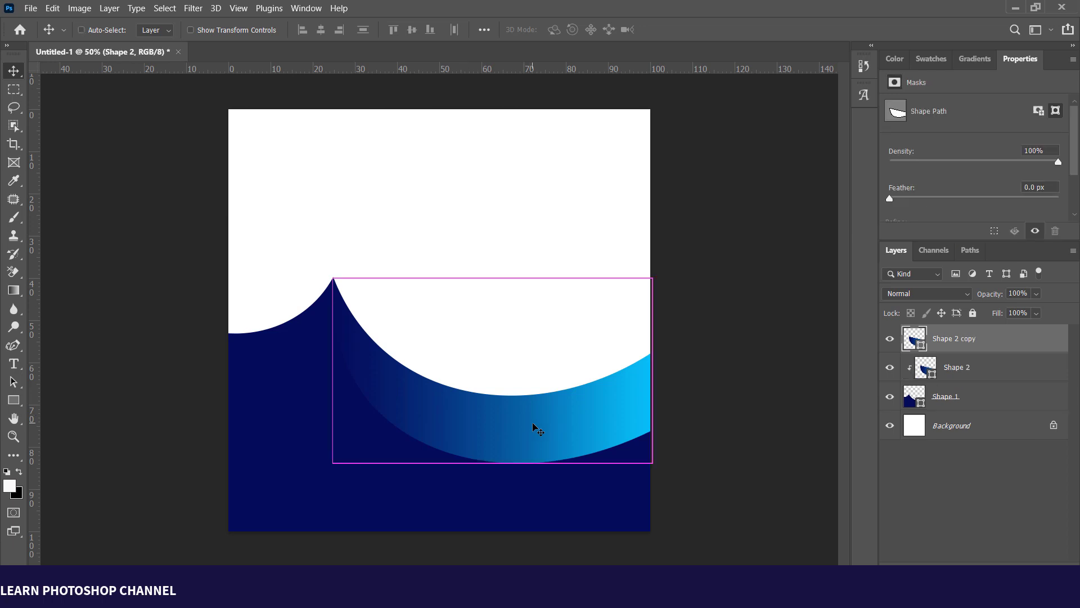
pyautogui.hotkey('ctrl', 'alt', 'g')
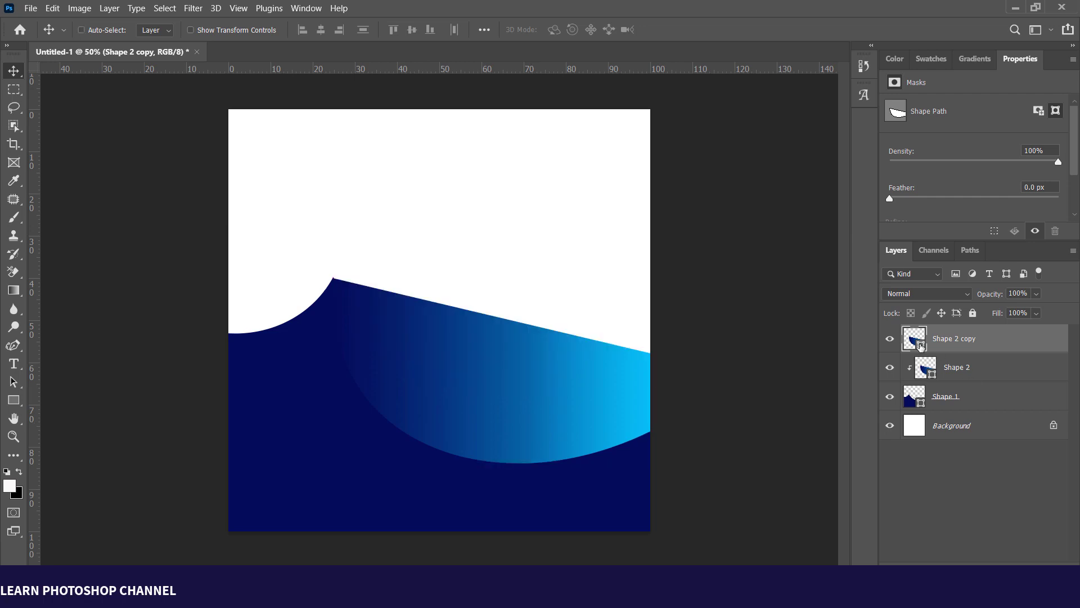
pyautogui.hotkey('ctrl', 'alt', 'g')
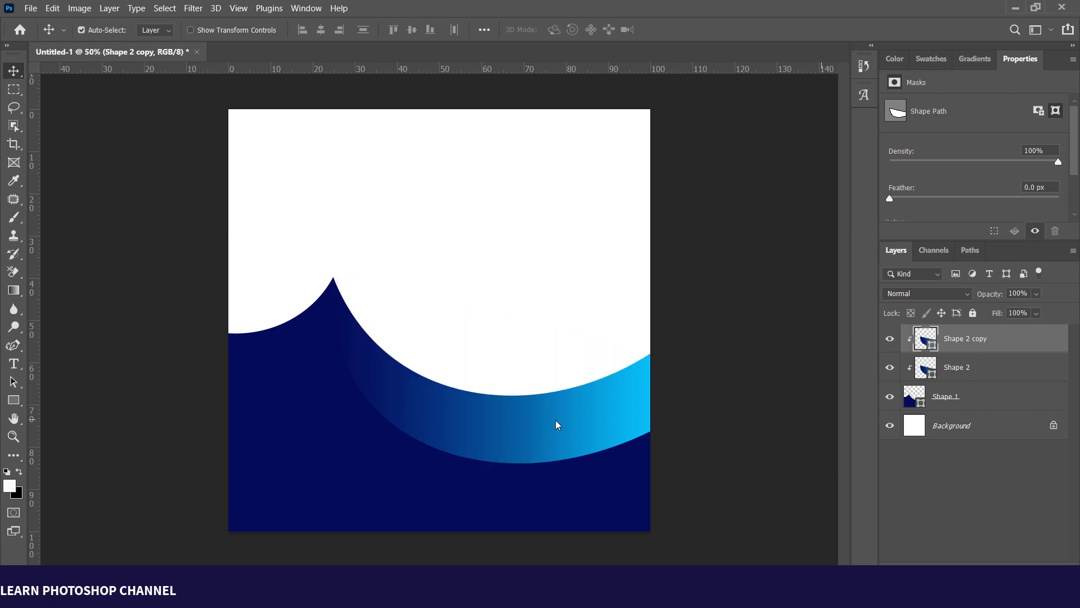
# Step: Reverse the gradient of the duplicated band so light blue starts at the wave's peak
pyautogui.press('u')
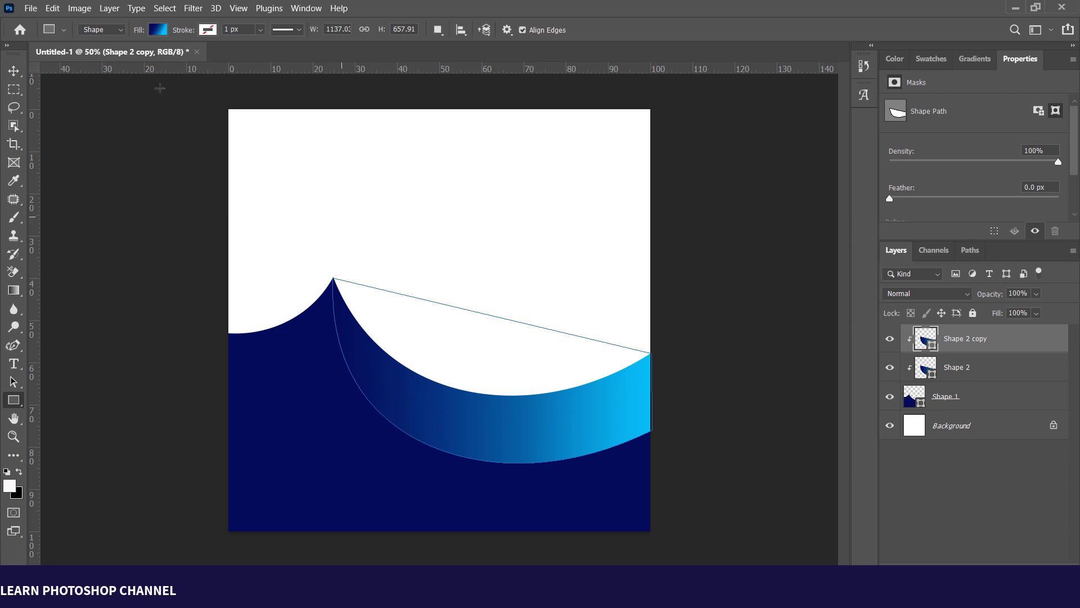
pyautogui.click(153, 29)
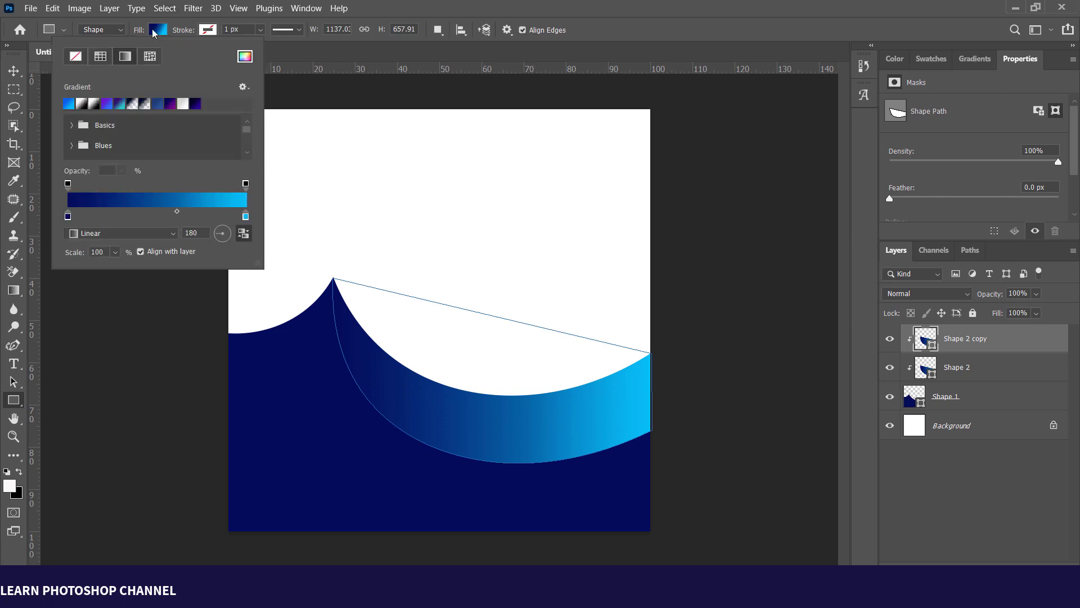
pyautogui.click(244, 235)
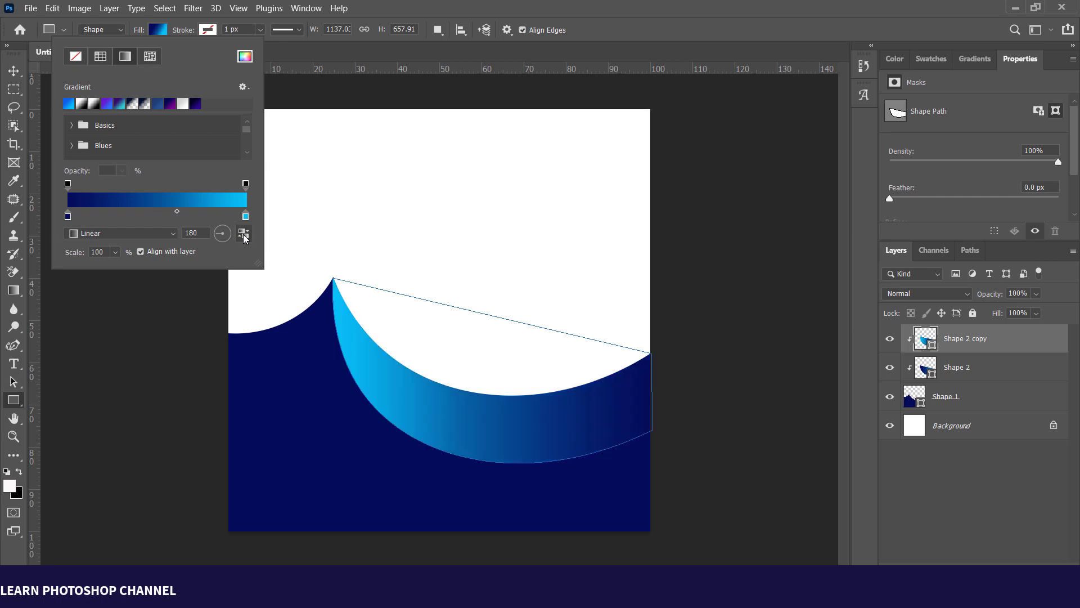
pyautogui.click(14, 70)
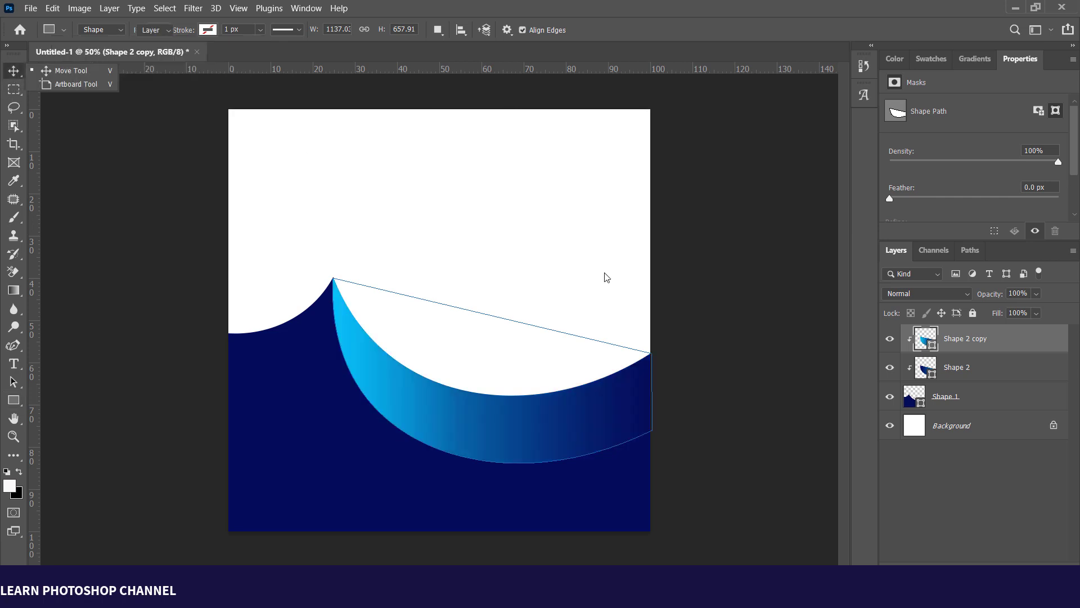
# Step: Nudge the duplicated band slightly upward, leaving only a thin strip of the original band along its lower edge
pyautogui.click(508, 448)
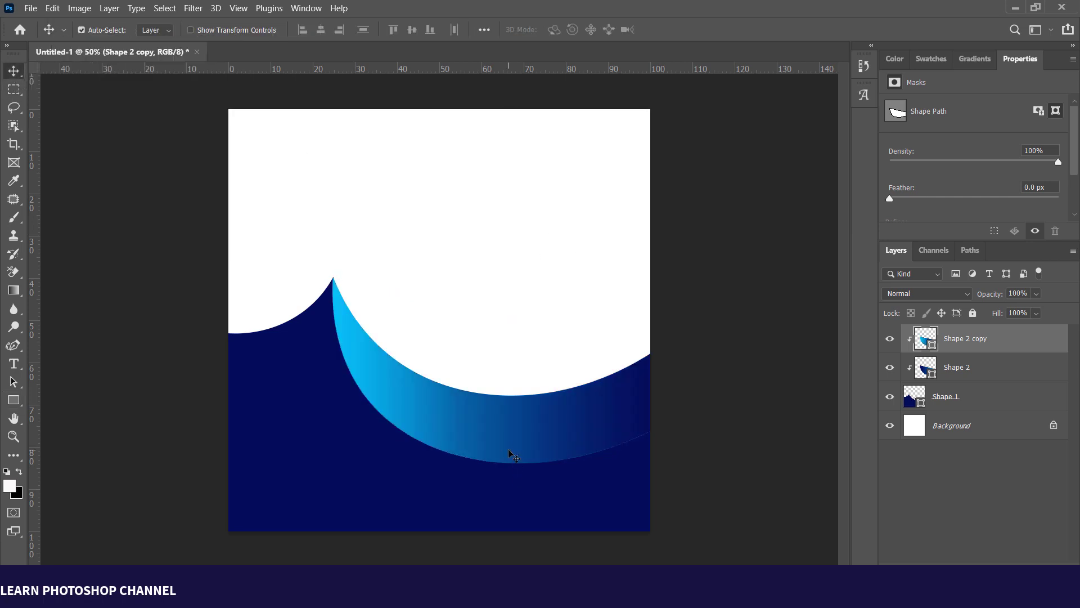
pyautogui.press('Down')
pyautogui.press('Down')
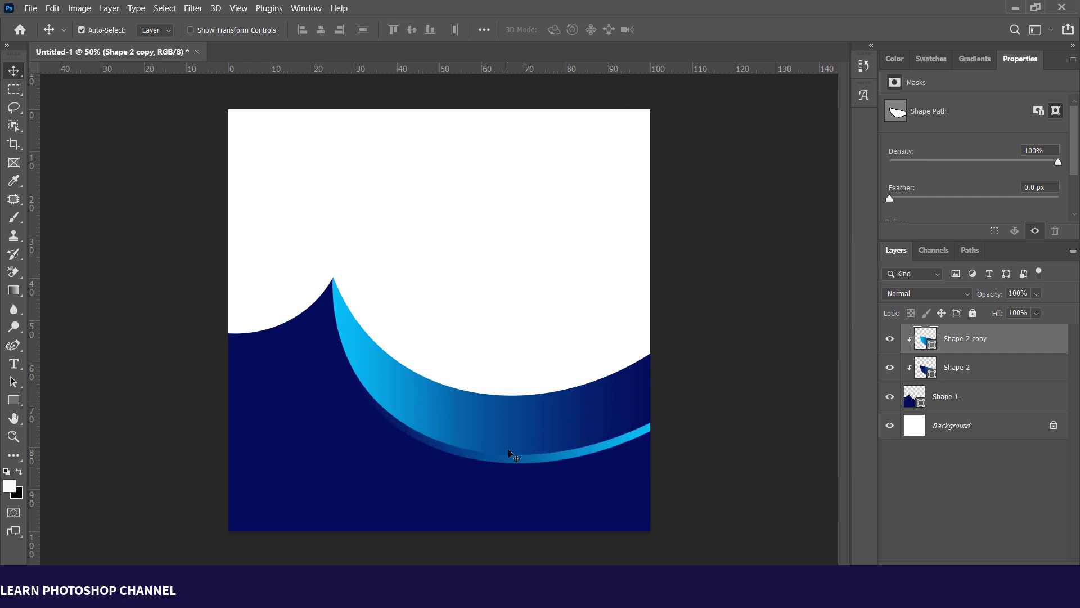
pyautogui.press('Up')
pyautogui.press('Up')
pyautogui.press('Up')
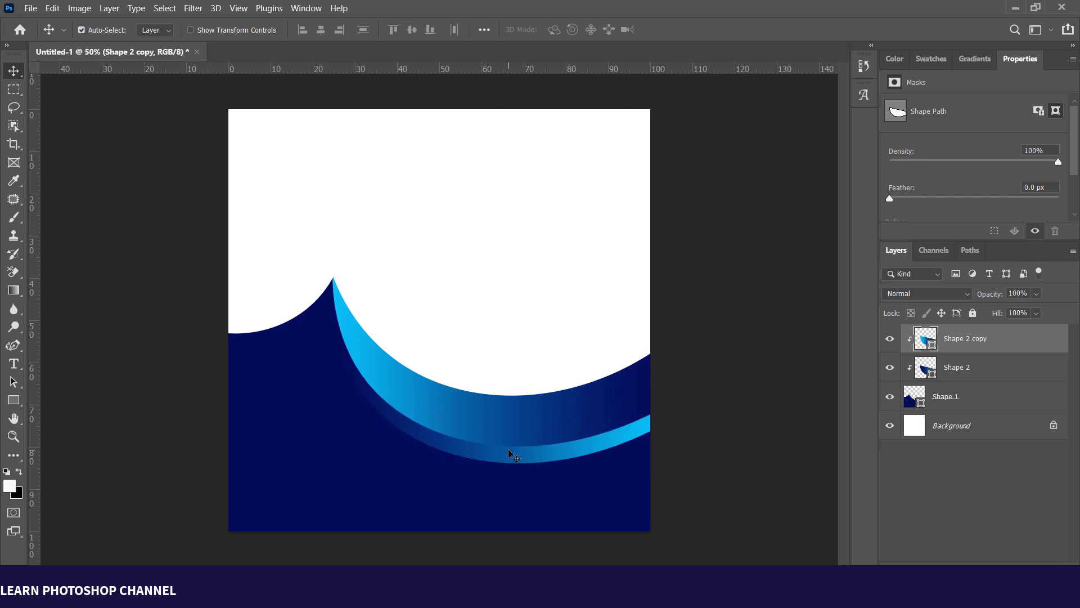
pyautogui.press('Up')
pyautogui.press('Down')
pyautogui.press('Down')
pyautogui.press('Down')
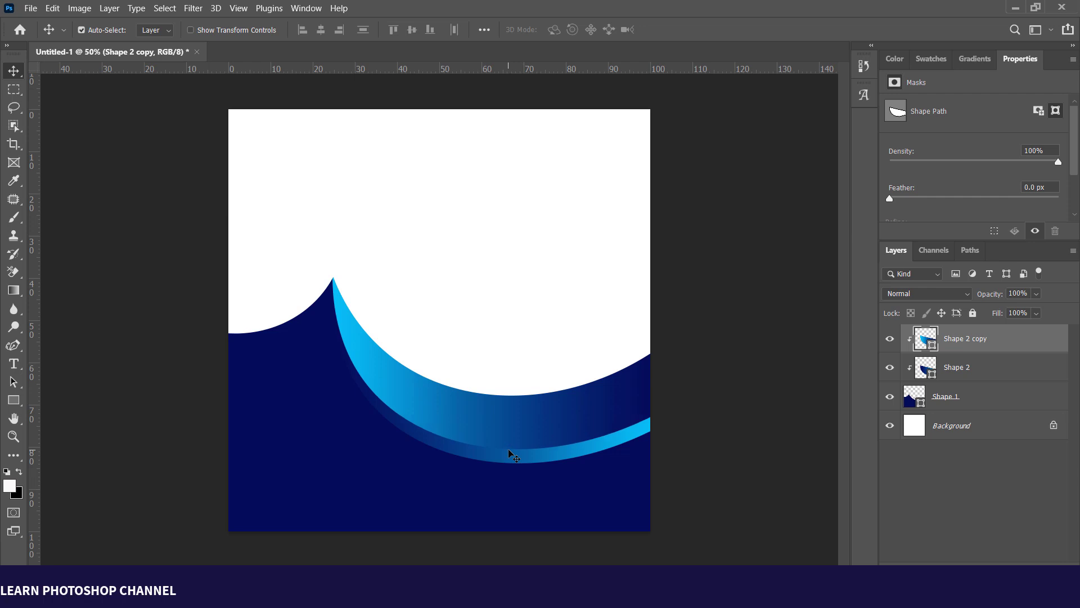
pyautogui.press('Down')
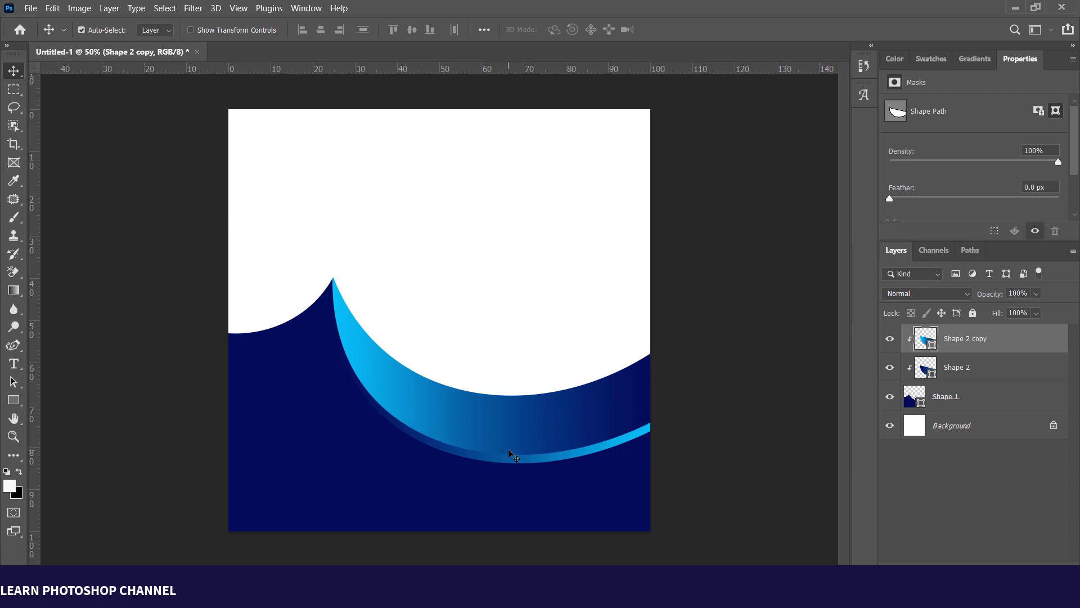
pyautogui.press('Up')
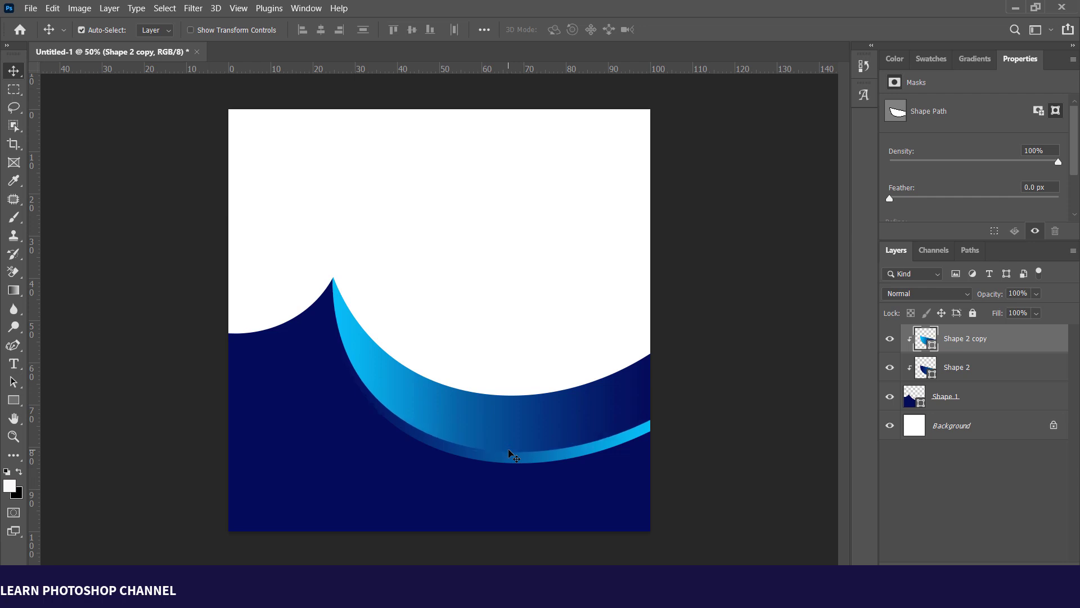
pyautogui.press('Down')
pyautogui.press('Down')
pyautogui.press('Down')
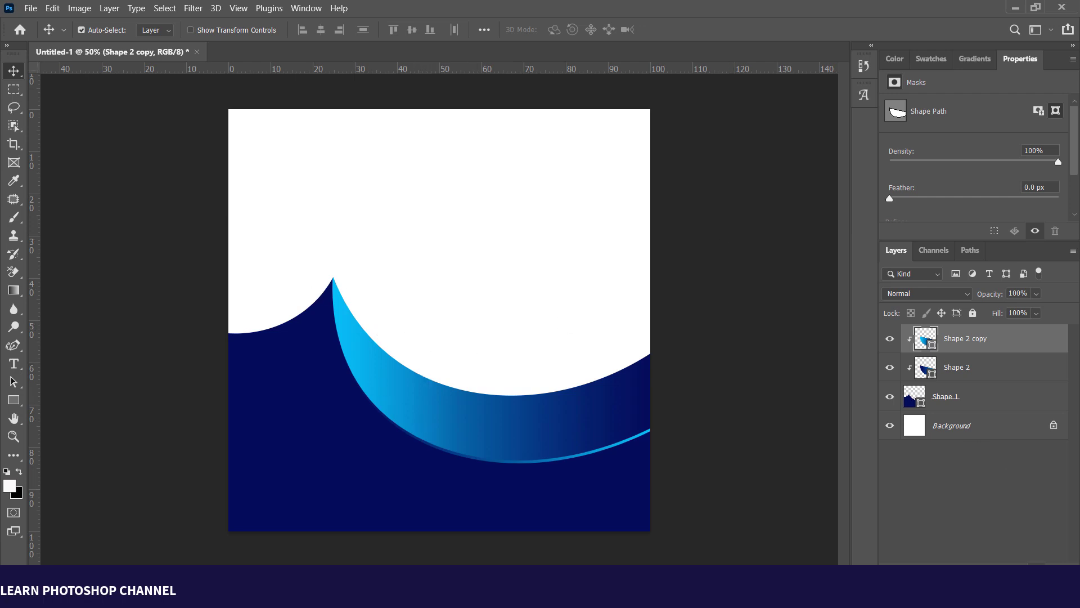
# Step: On a new layer, draw an ellipse about 733 × 784 px above the wave's curve and widen it to about 751 px
pyautogui.hotkey('ctrl', 'shift', 'alt', 'n')
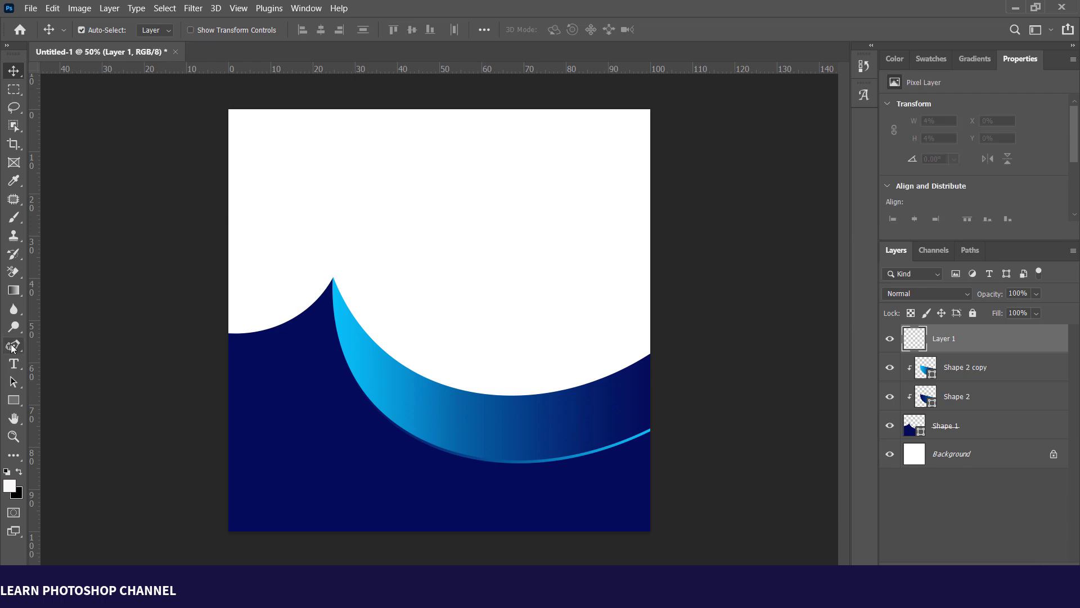
pyautogui.click(14, 345)
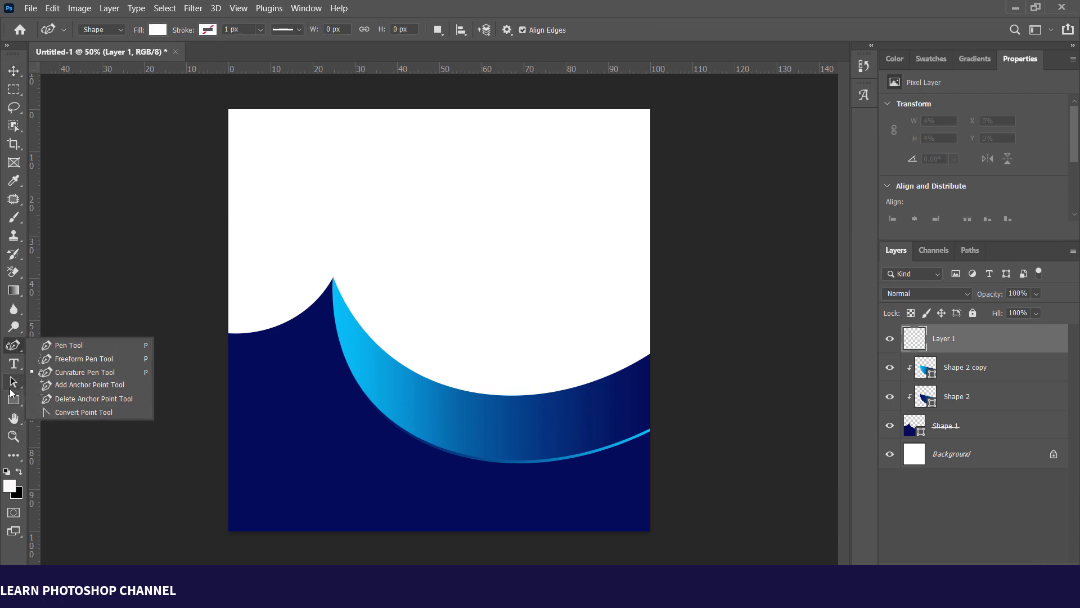
pyautogui.click(16, 402)
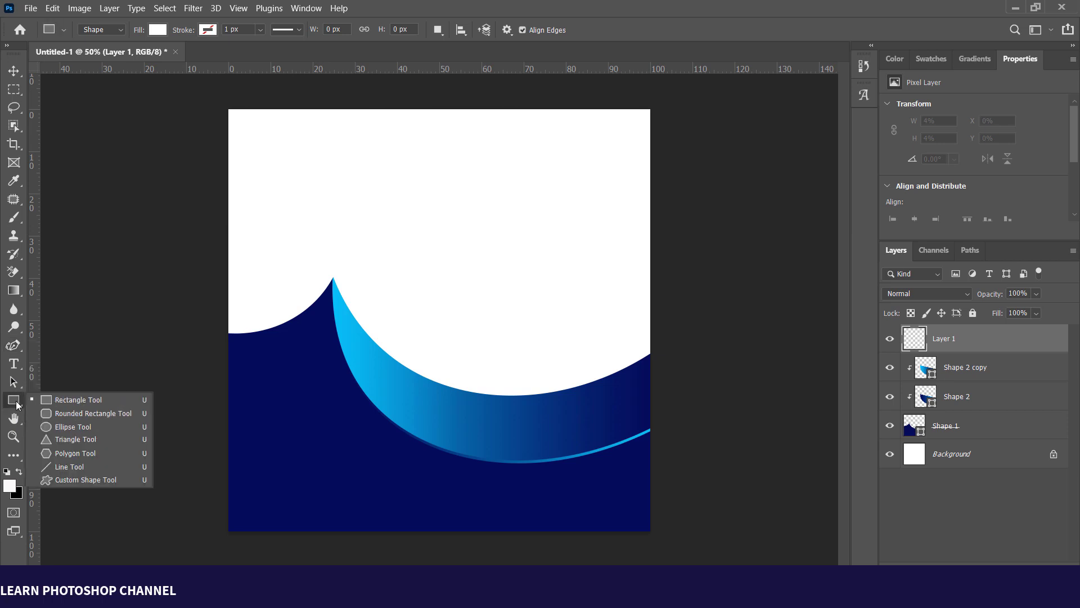
pyautogui.click(65, 426)
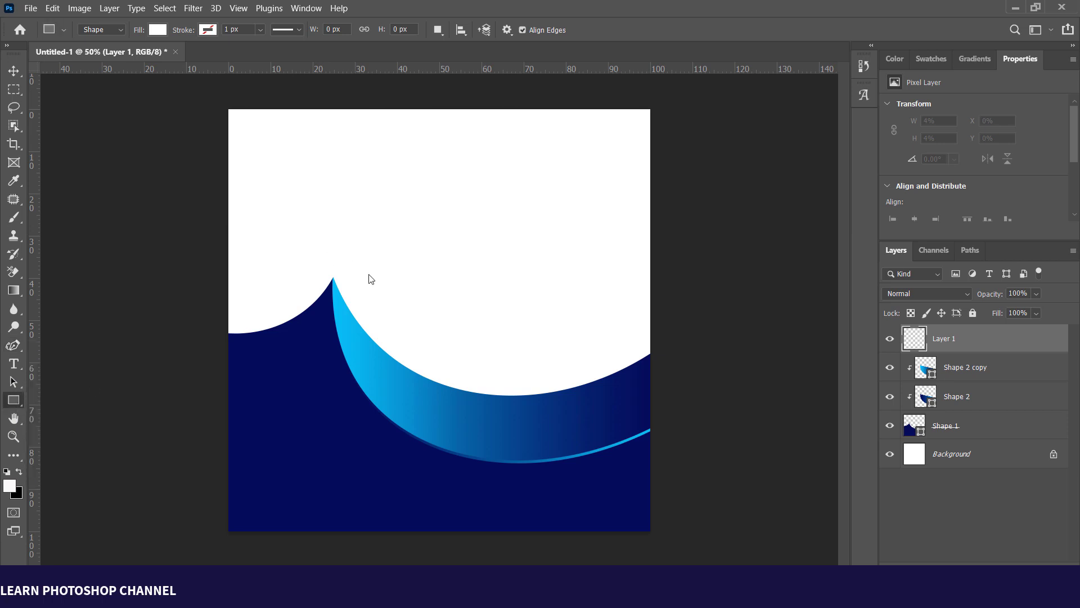
pyautogui.moveTo(366, 155); pyautogui.dragTo(571, 374)
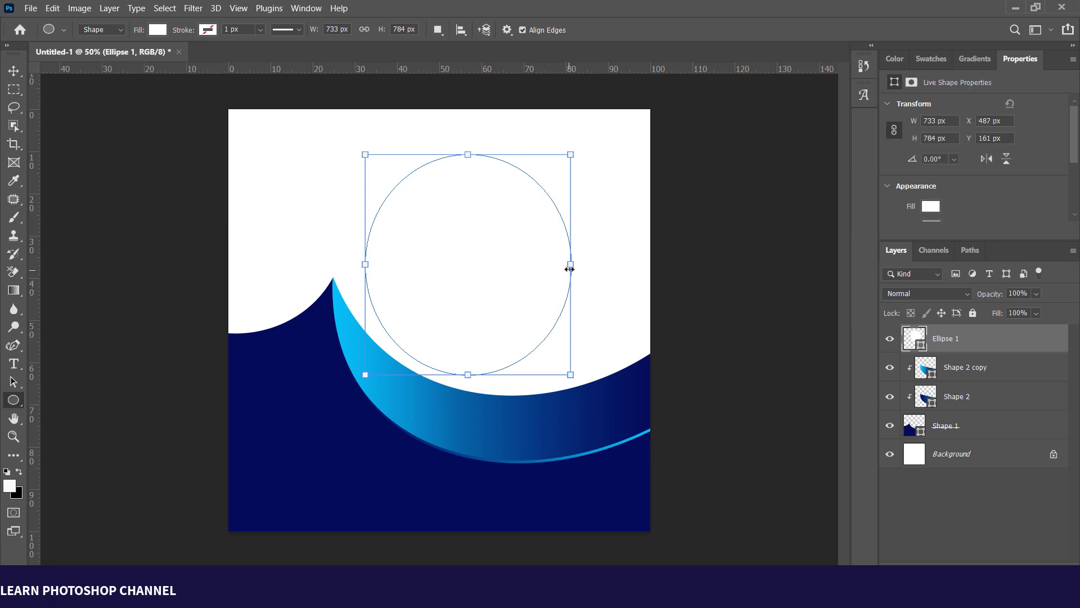
pyautogui.moveTo(571, 268); pyautogui.dragTo(578, 264)
# Step: Fill the ellipse with a linear black-to-white gradient at 90°
pyautogui.click(158, 29)
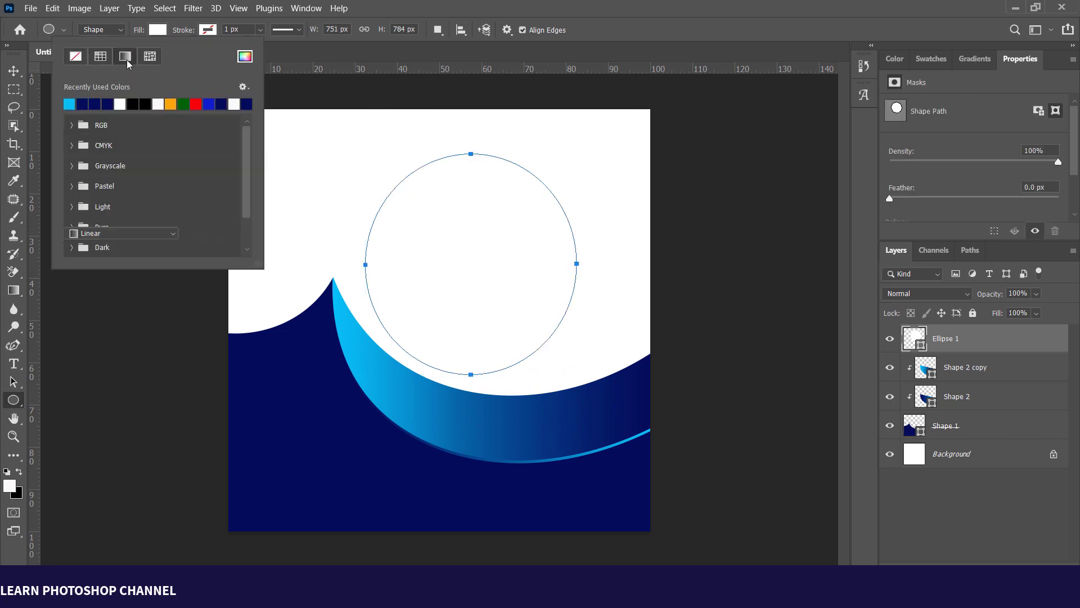
pyautogui.click(125, 56)
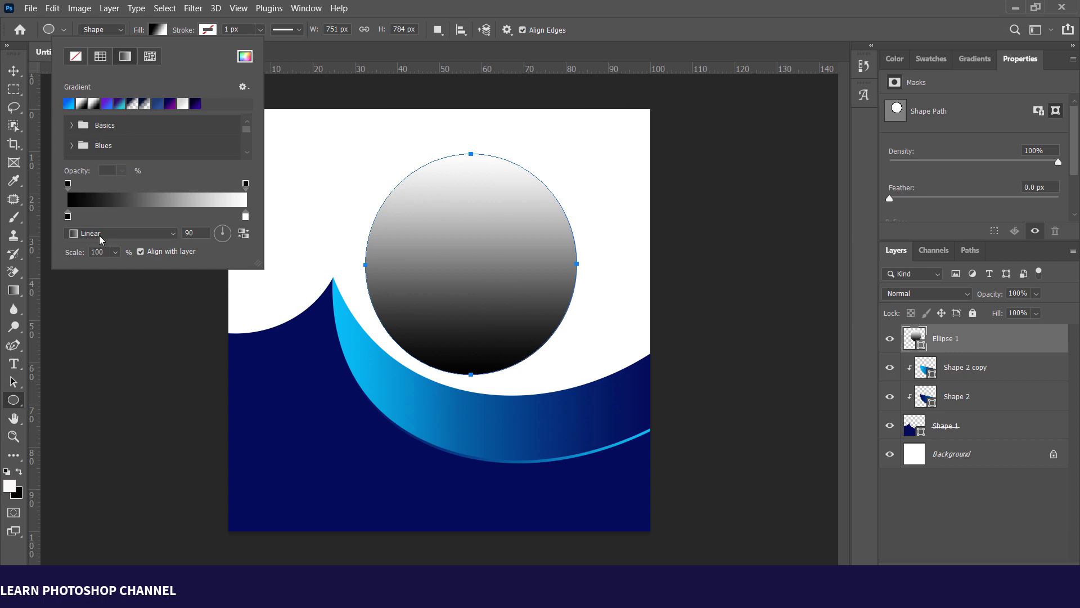
pyautogui.click(12, 71)
# Step: Save the duplicated band's navy-to-light-blue gradient as a new gradient preset named Blue_20
pyautogui.click(627, 410)
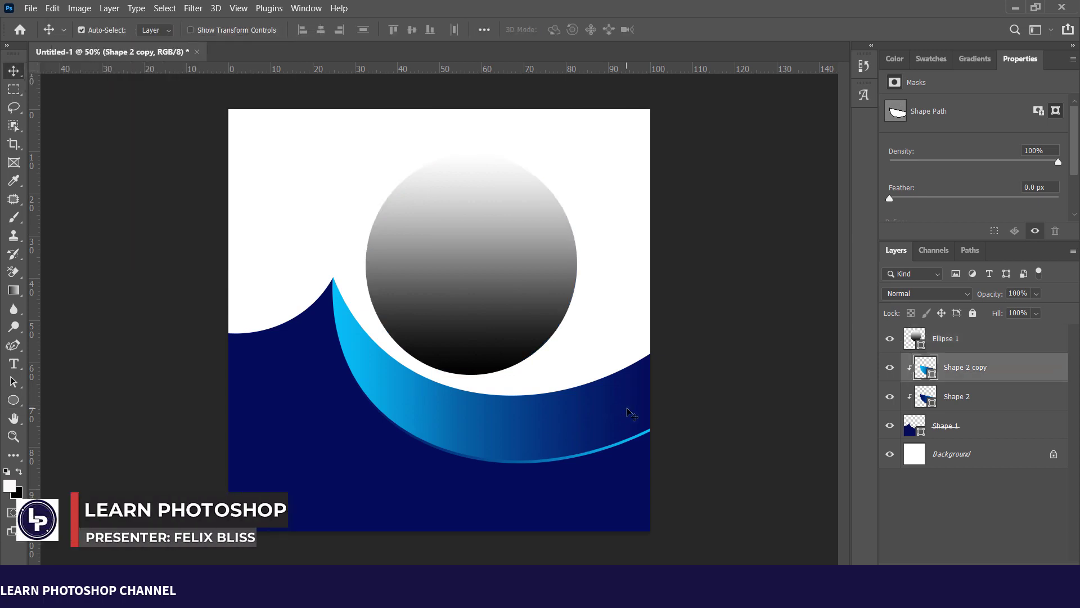
pyautogui.press('u')
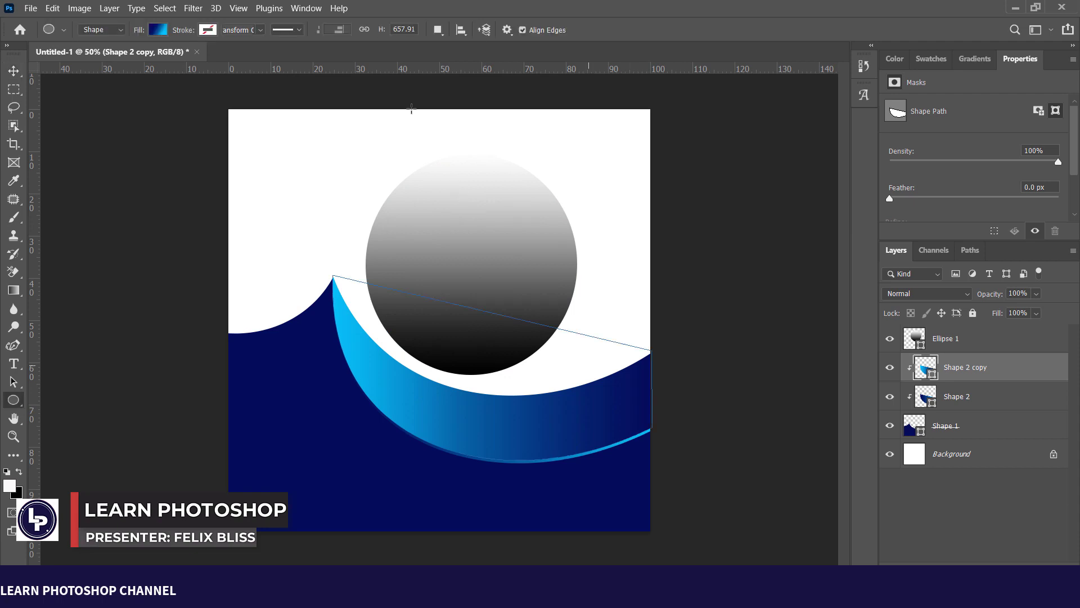
pyautogui.click(159, 30)
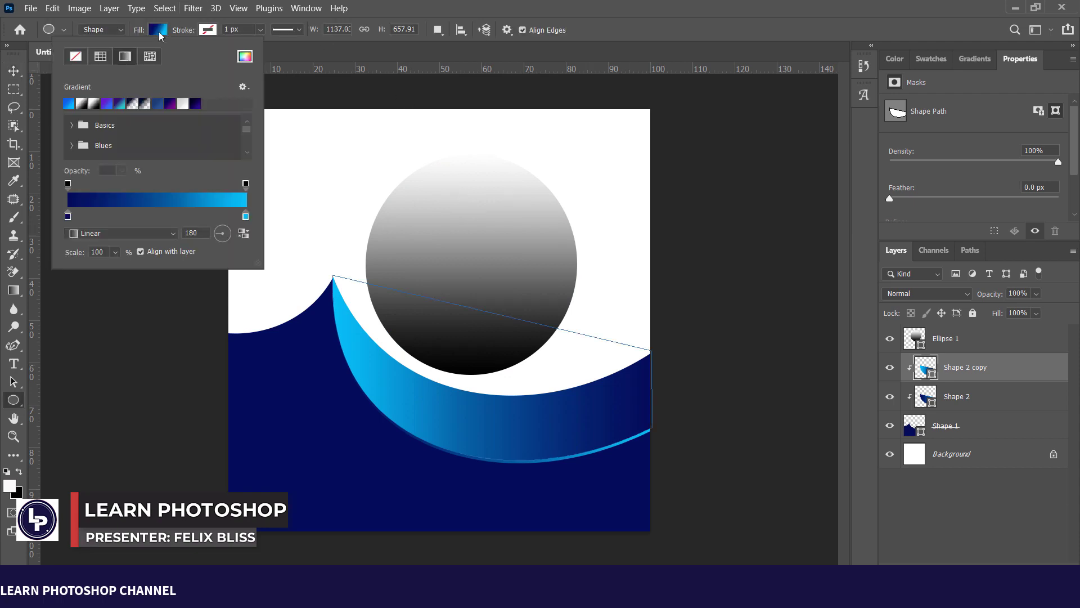
pyautogui.click(179, 202)
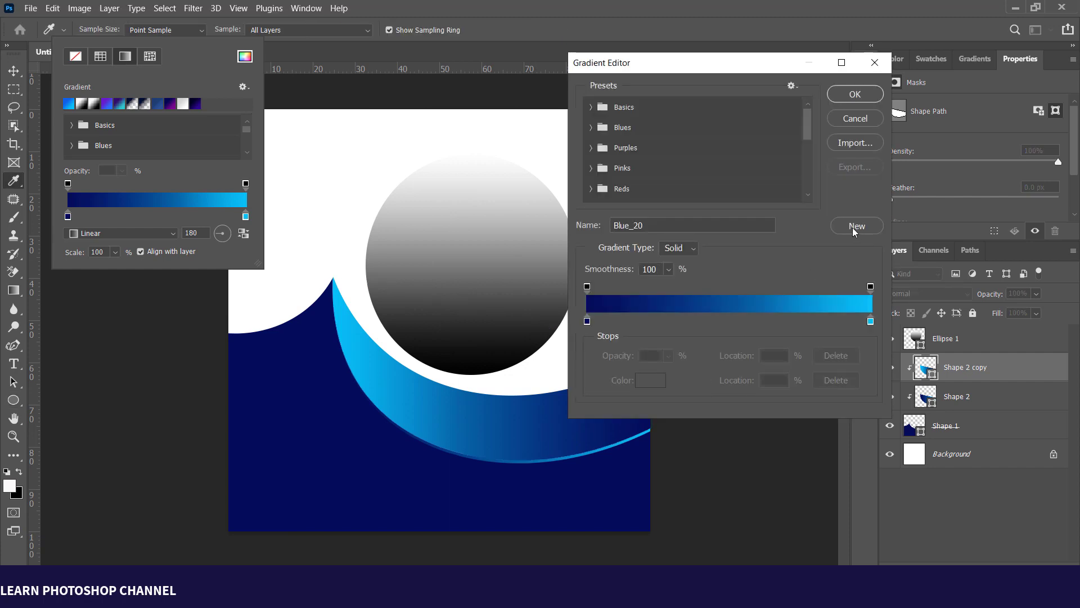
pyautogui.moveTo(806, 128); pyautogui.dragTo(804, 205)
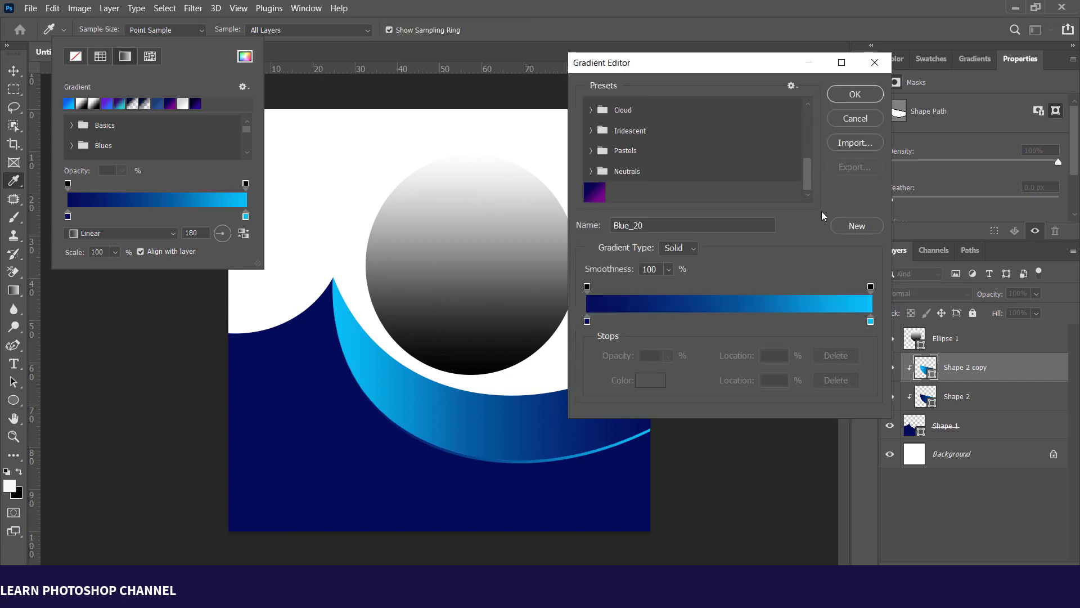
pyautogui.click(853, 228)
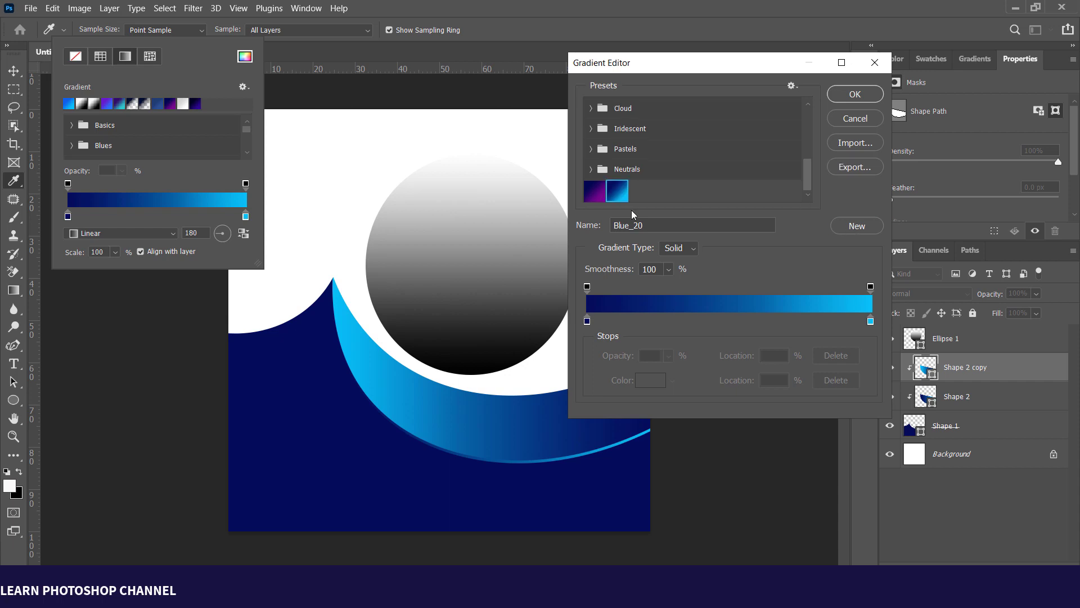
pyautogui.click(855, 94)
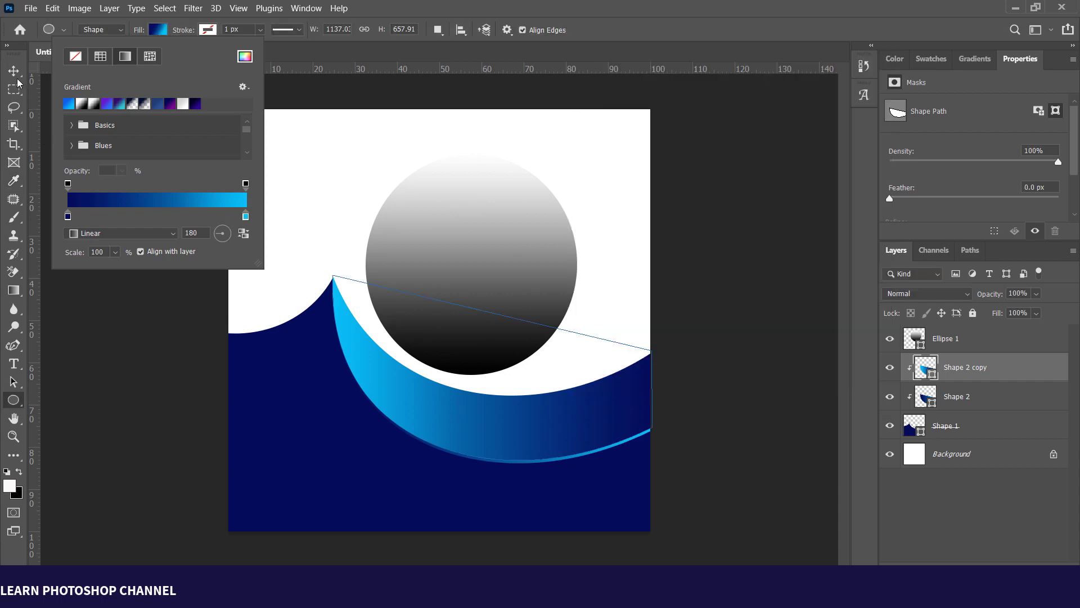
# Step: Fill the ellipse with the saved navy-to-light-blue gradient preset in place of the black-to-white one
pyautogui.click(13, 71)
pyautogui.click(470, 243)
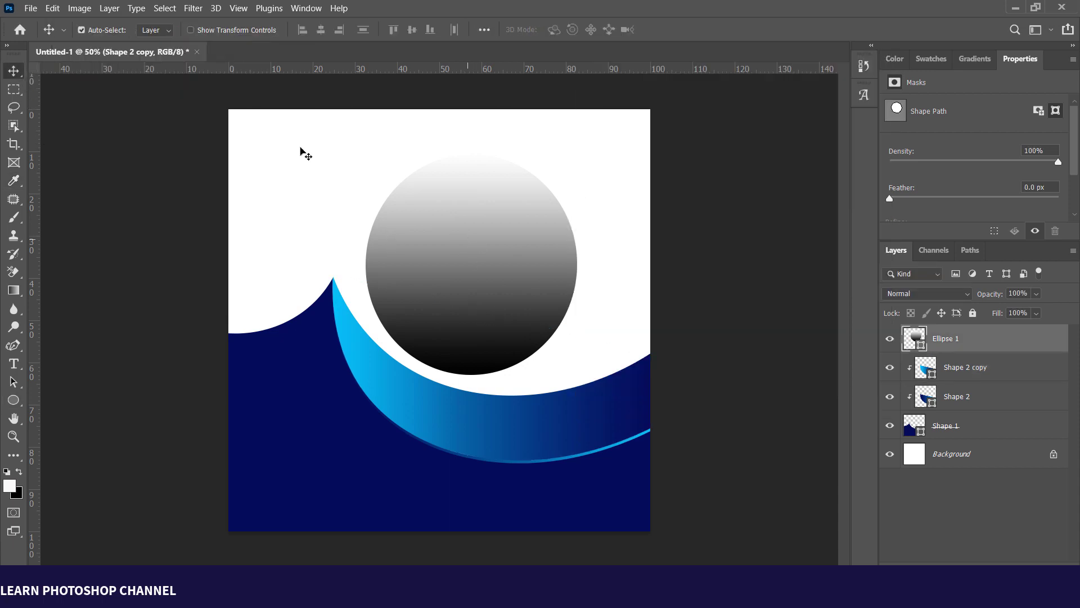
pyautogui.press('u')
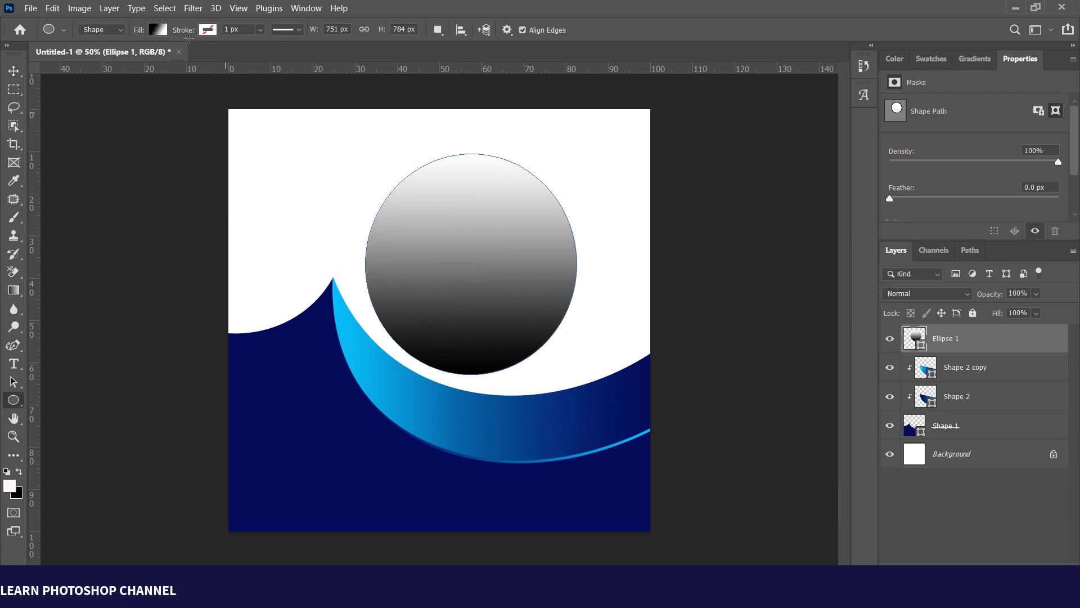
pyautogui.click(158, 30)
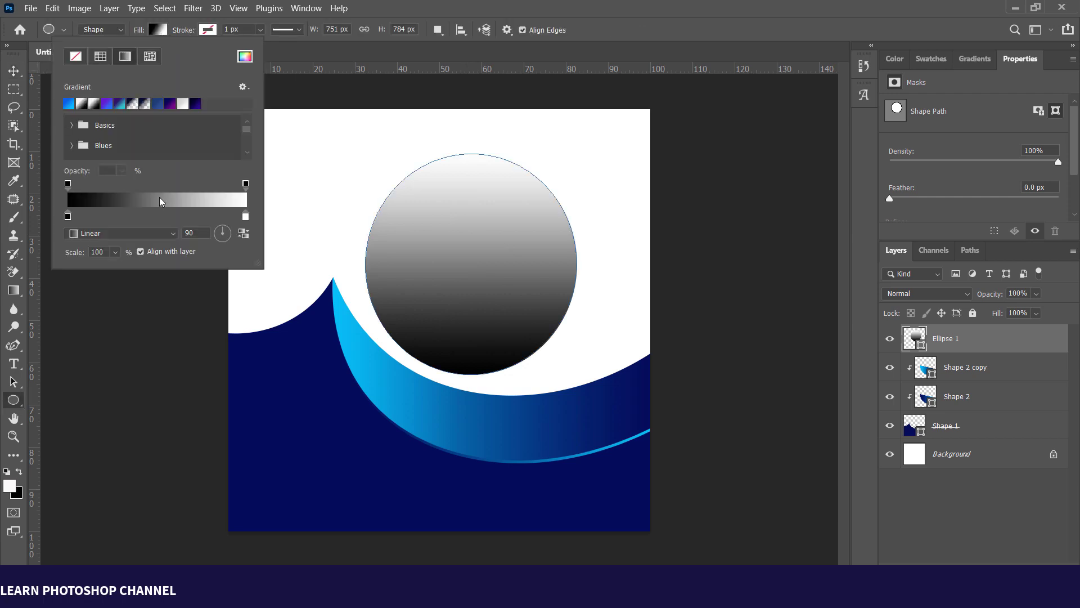
pyautogui.moveTo(246, 140); pyautogui.dragTo(247, 161)
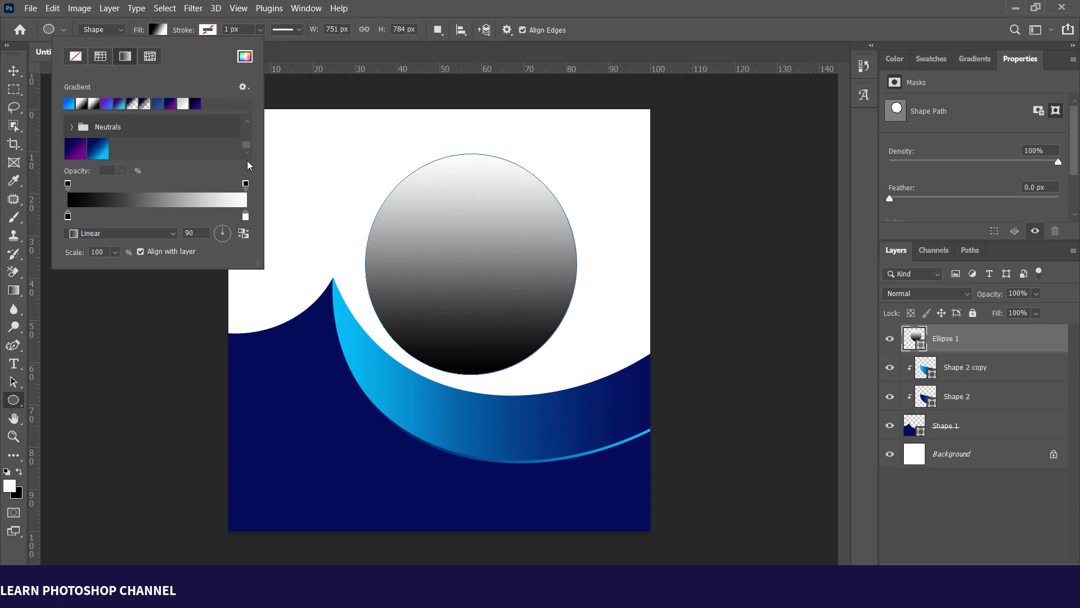
pyautogui.click(103, 150)
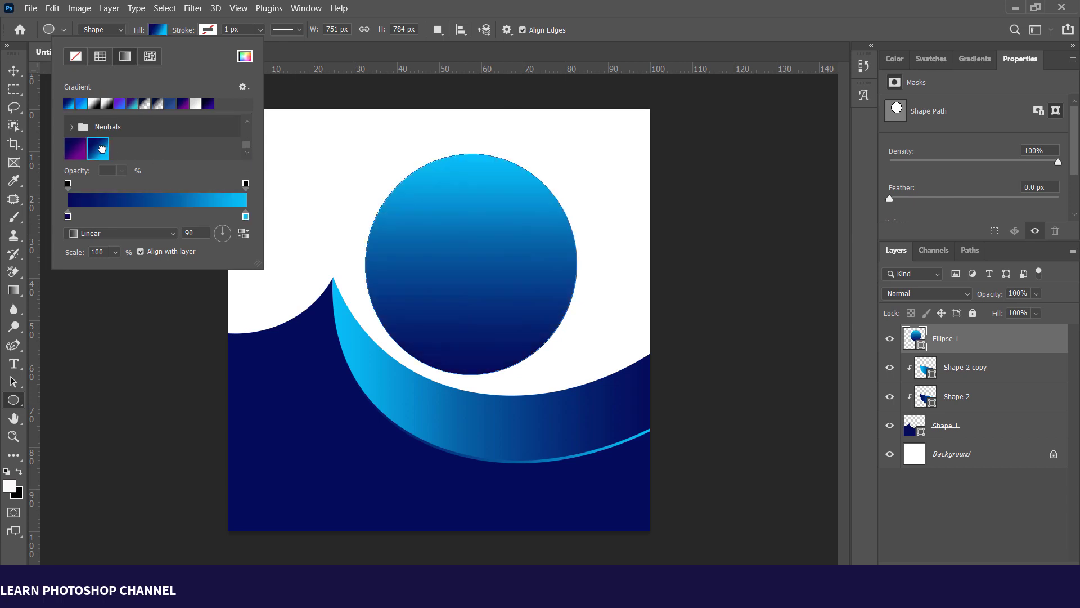
pyautogui.click(13, 71)
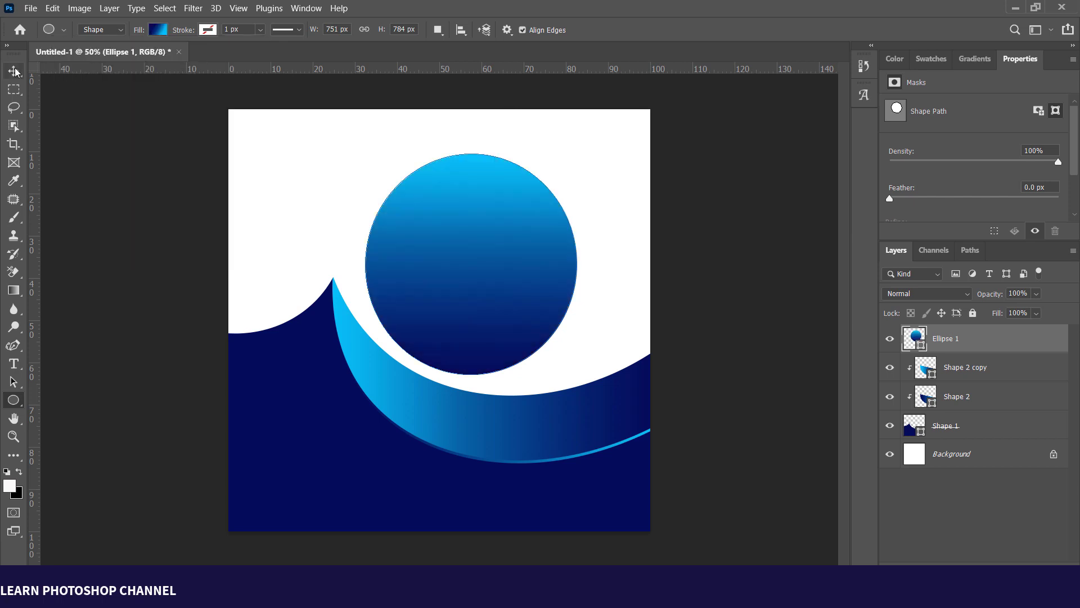
# Step: Move the gradient ellipse down and to the left until its left edge touches the wave's peak
pyautogui.click(497, 320)
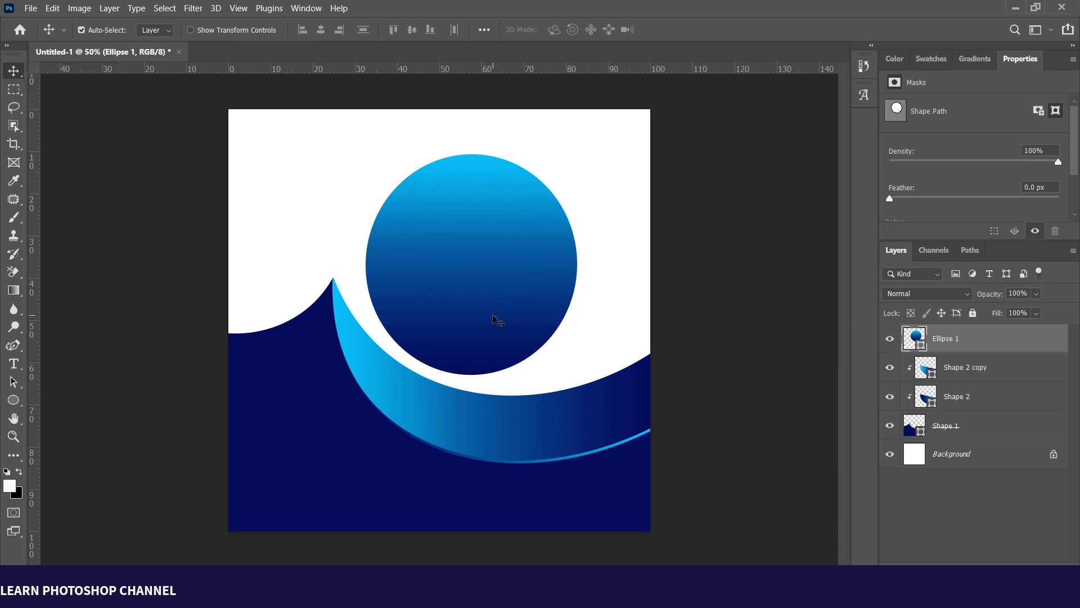
pyautogui.moveTo(475, 313); pyautogui.dragTo(494, 346)
pyautogui.press('Right')
pyautogui.press('Right')
pyautogui.press('Right')
pyautogui.press('Right')
pyautogui.press('Right')
pyautogui.press('Right')
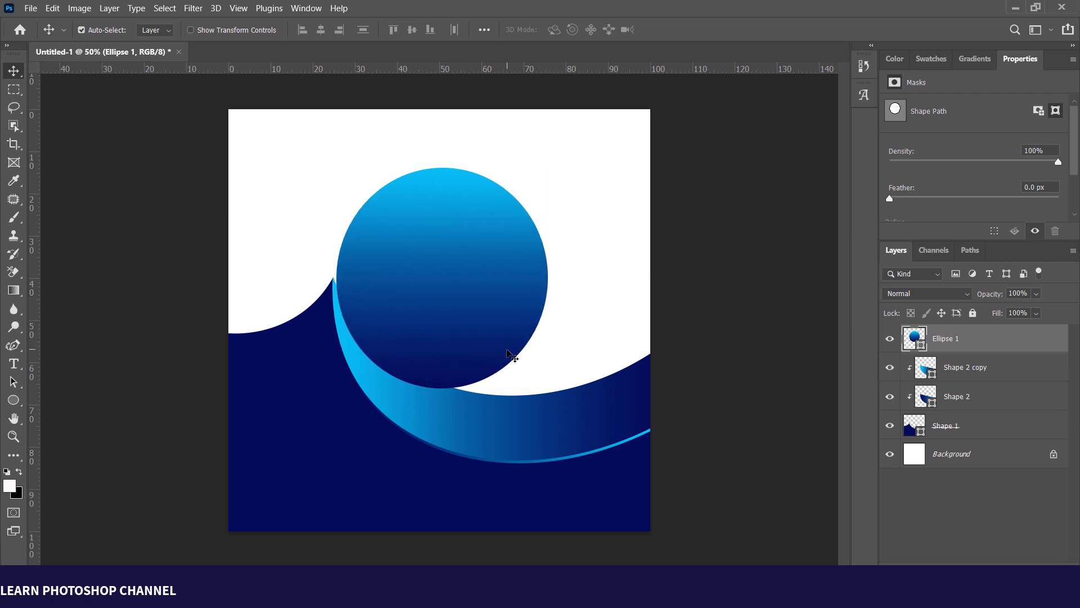
pyautogui.press('Left')
pyautogui.press('Left')
pyautogui.press('Left')
pyautogui.press('Left')
pyautogui.press('Left')
pyautogui.press('Left')
pyautogui.press('Left')
pyautogui.press('Left')
pyautogui.press('Left')
pyautogui.press('Left')
pyautogui.press('Left')
pyautogui.press('Left')
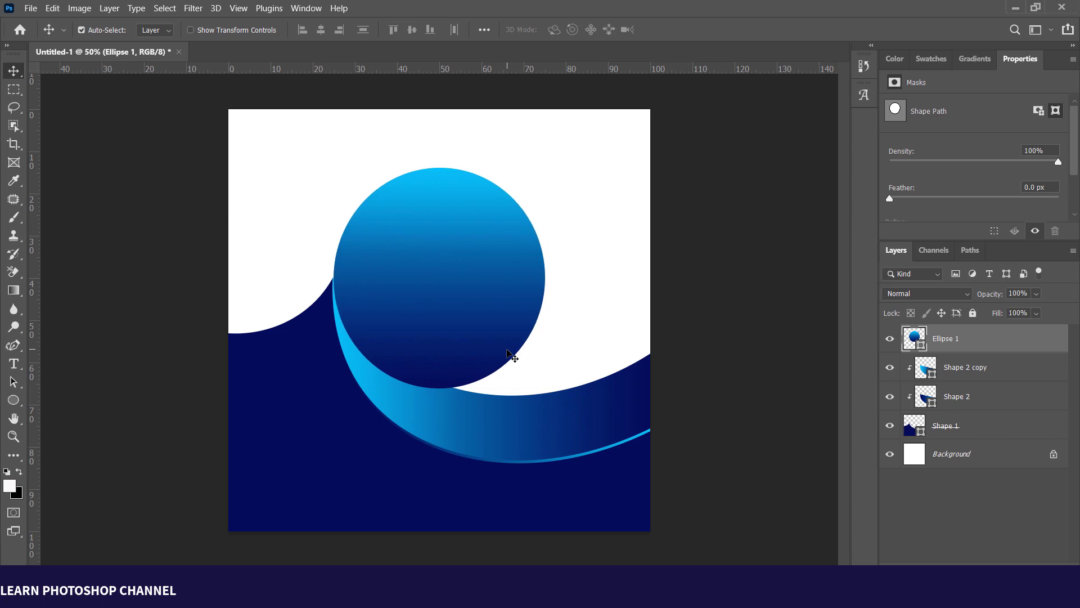
# Step: Lower the ellipse slightly so its bottom edge lines up with the lowest point of the band's upper curve
pyautogui.press('Down')
pyautogui.press('Down')
pyautogui.press('Down')
pyautogui.press('Down')
pyautogui.press('Down')
pyautogui.press('Left')
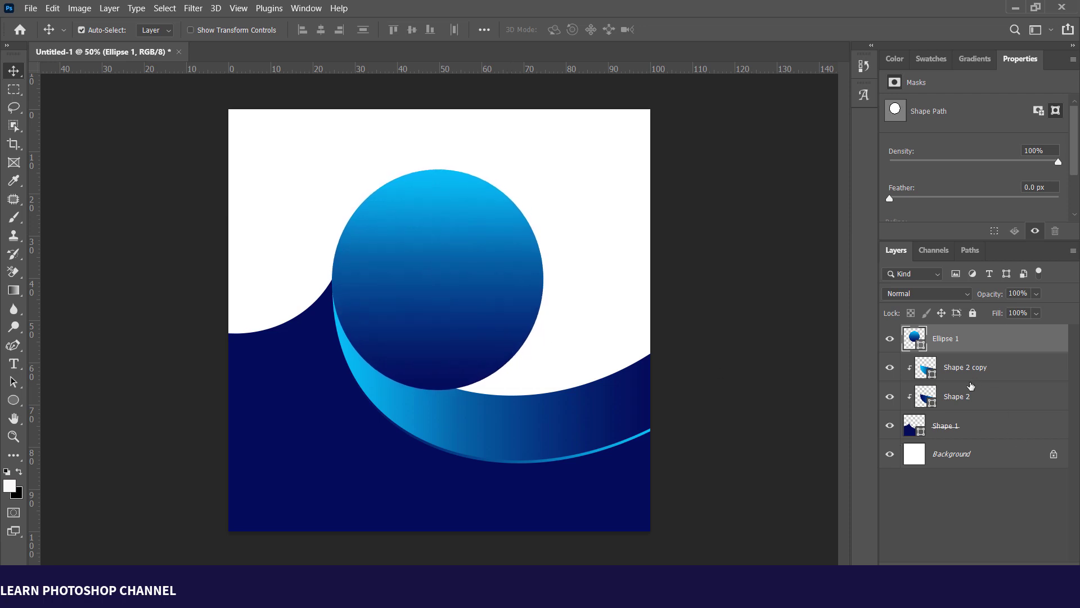
pyautogui.moveTo(424, 319); pyautogui.dragTo(426, 319)
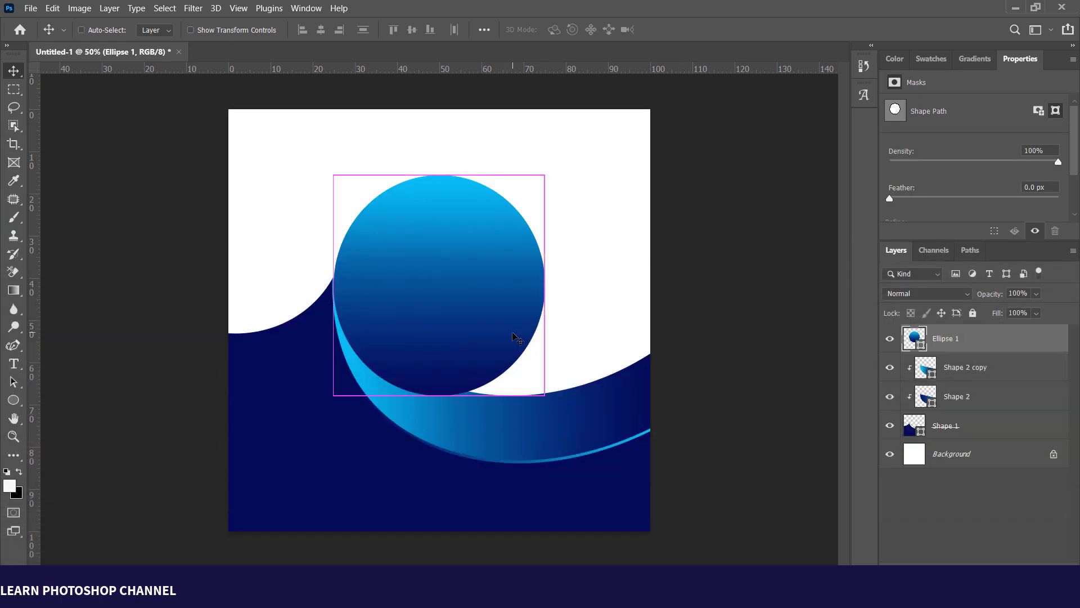
# Step: Duplicate the gradient ellipse and fill the copy with solid white
pyautogui.hotkey('ctrl', 'j')
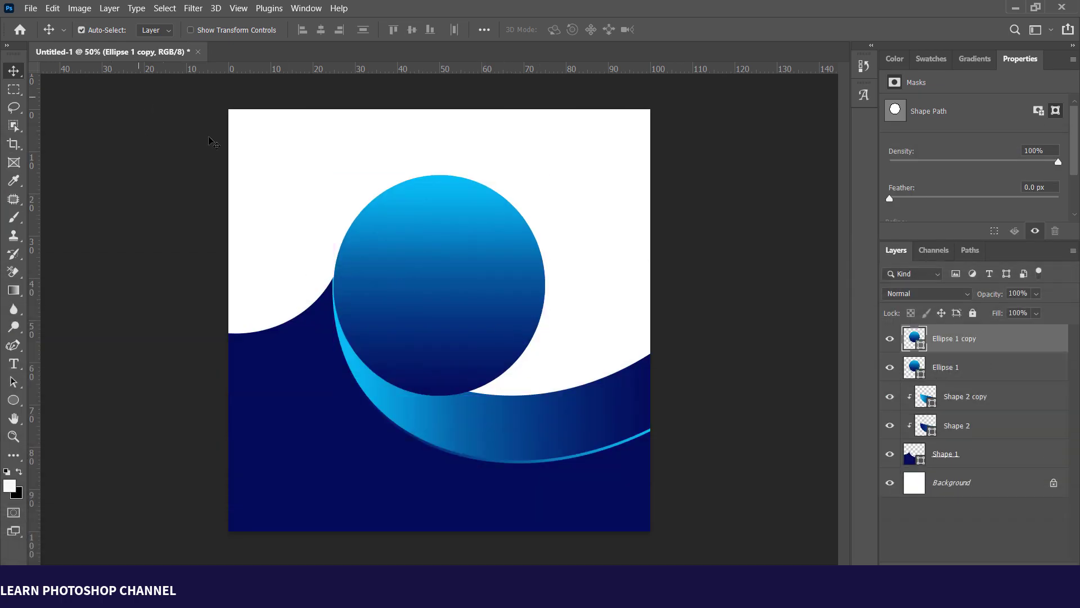
pyautogui.press('u')
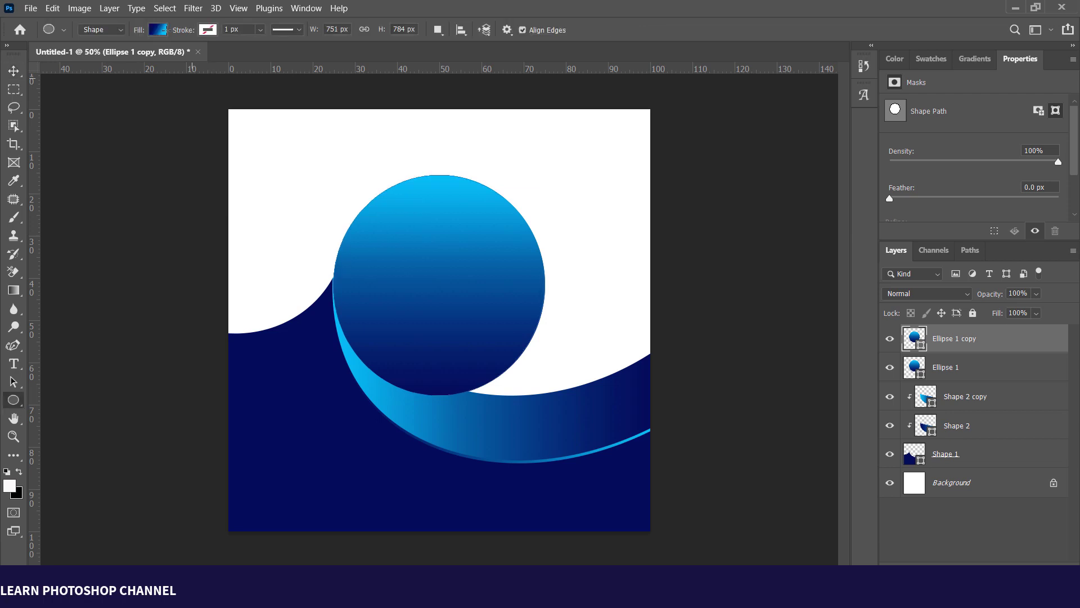
pyautogui.click(163, 31)
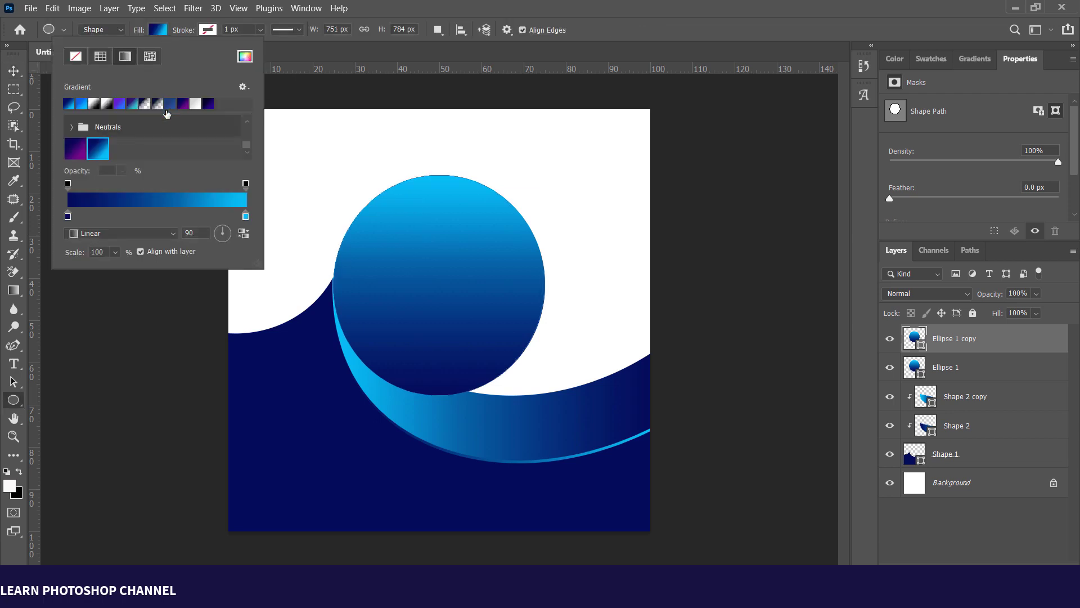
pyautogui.click(101, 56)
pyautogui.click(121, 104)
pyautogui.click(13, 71)
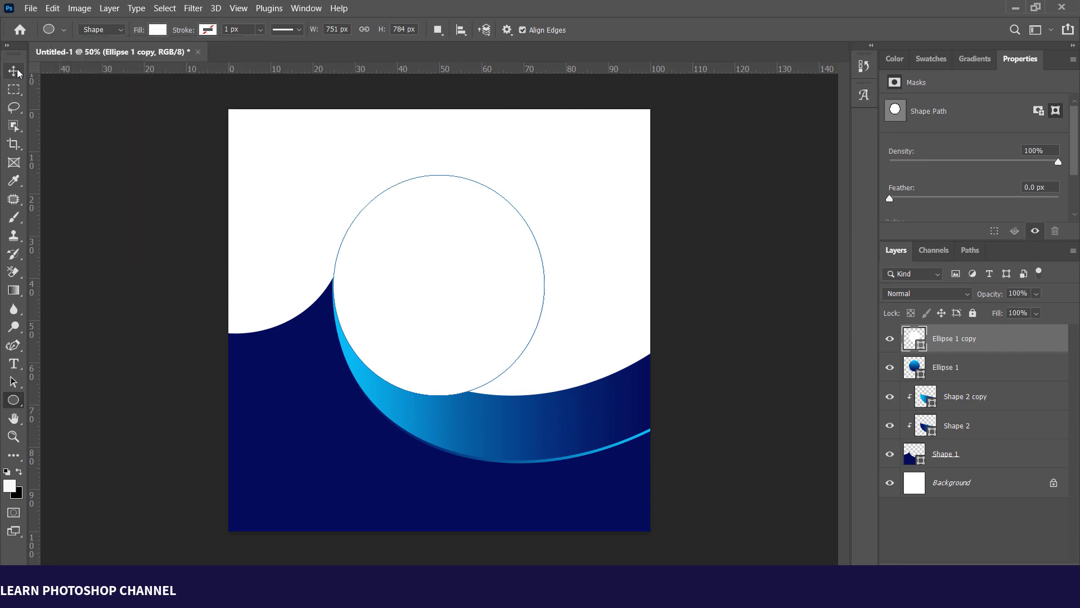
# Step: Scale the white ellipse to 93.18% and center it inside the gradient ellipse, leaving a thin gradient ring
pyautogui.click(465, 302)
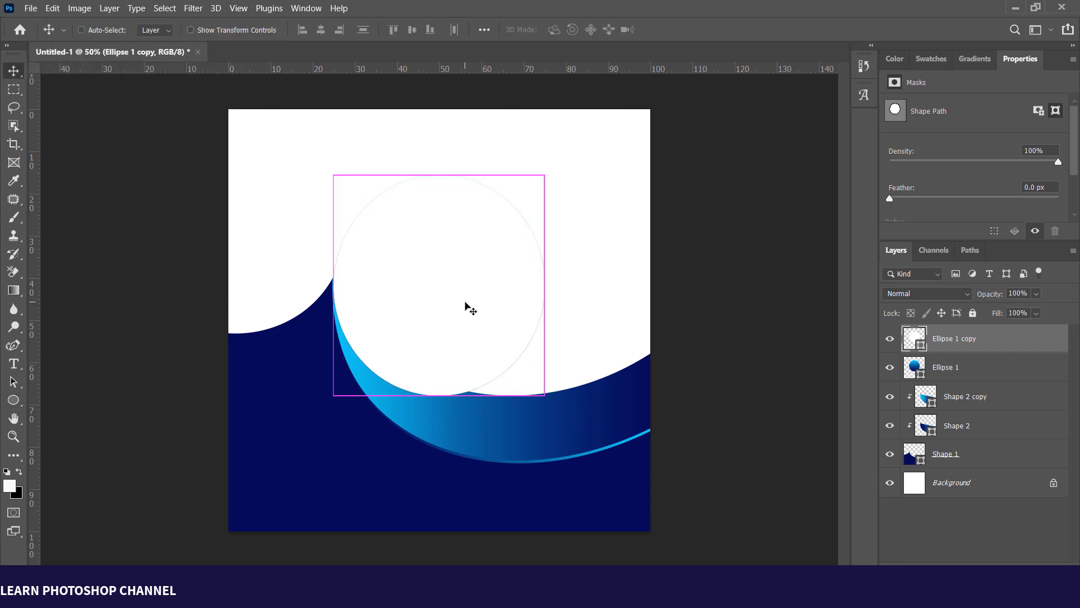
pyautogui.hotkey('ctrl', 't')
pyautogui.moveTo(544, 397); pyautogui.dragTo(515, 365)
pyautogui.moveTo(446, 300); pyautogui.dragTo(461, 316)
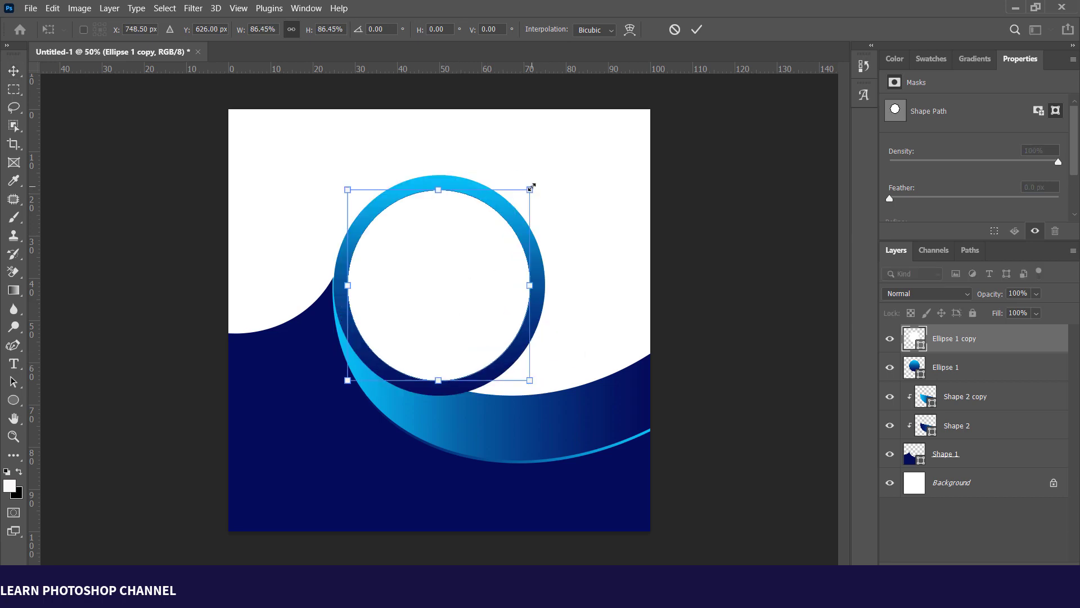
pyautogui.moveTo(531, 187); pyautogui.dragTo(534, 185)
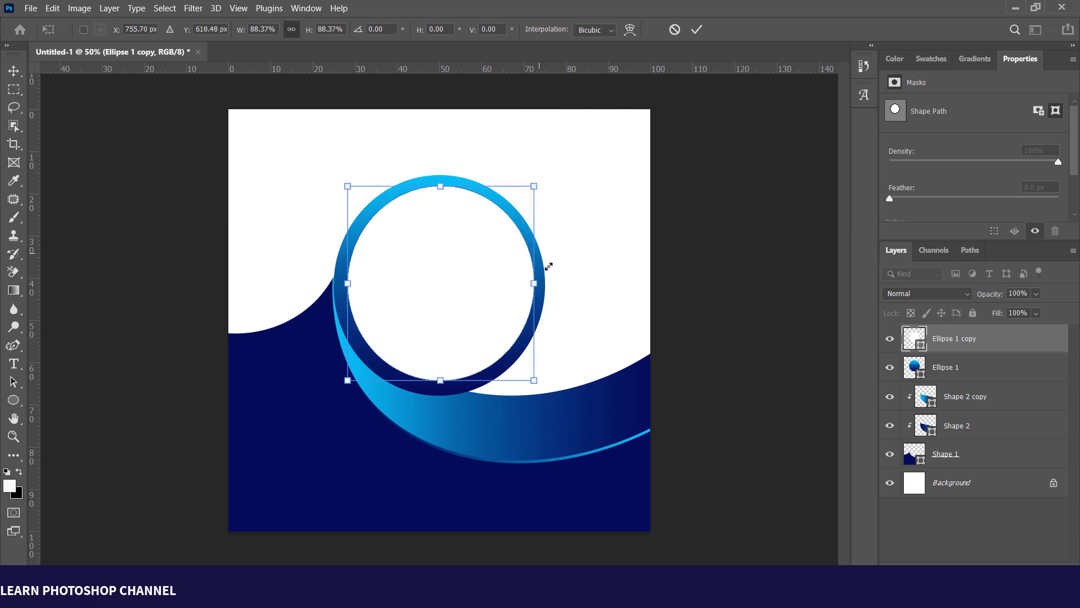
pyautogui.moveTo(532, 378); pyautogui.dragTo(544, 391)
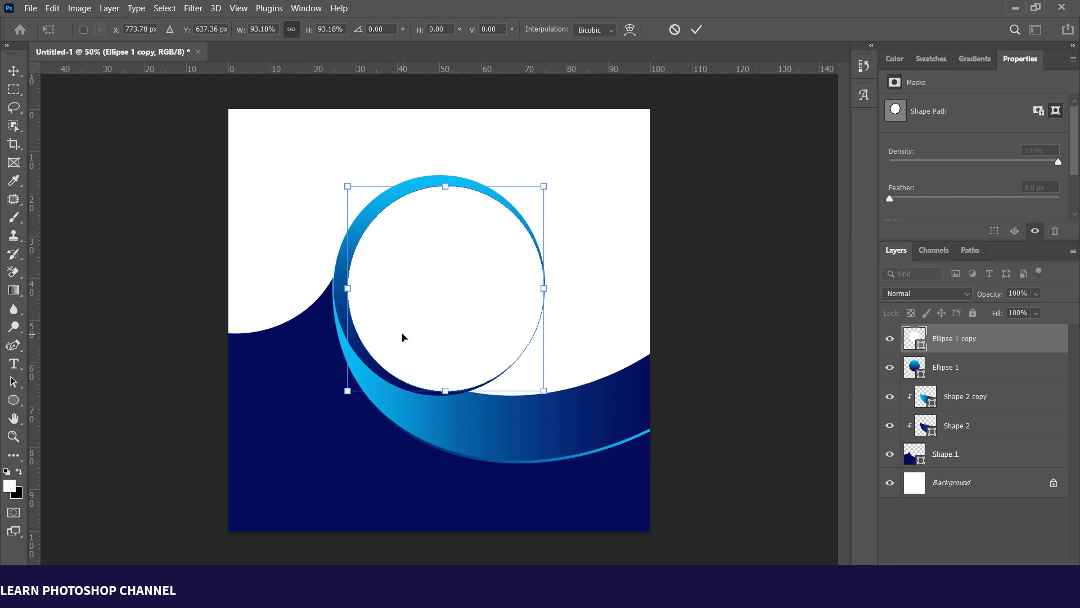
pyautogui.moveTo(403, 338); pyautogui.dragTo(400, 336)
pyautogui.press('Return')
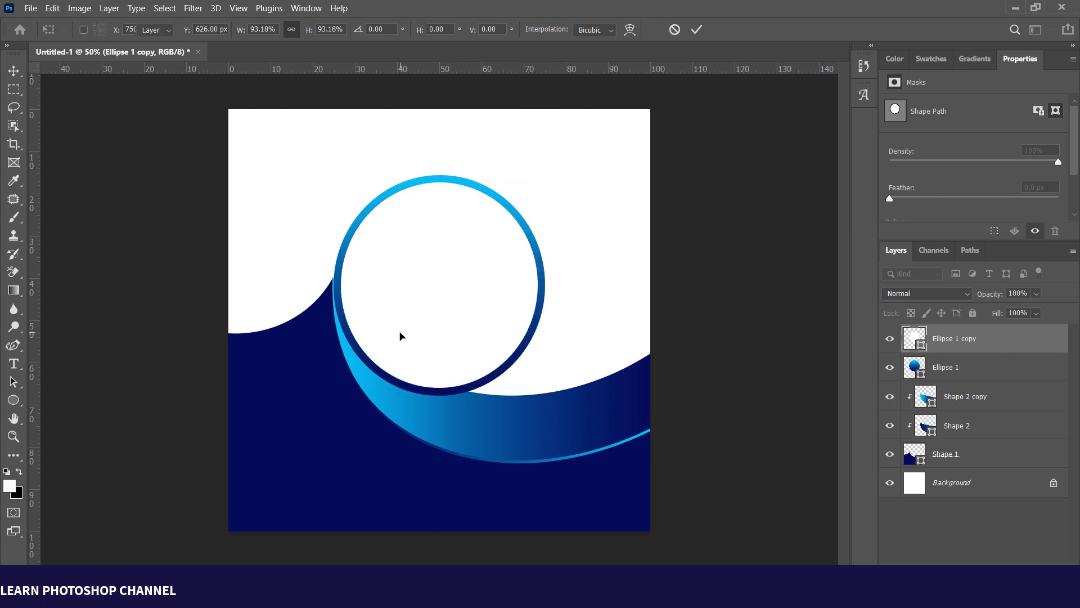
# Step: Nudge the white ellipse in small amounts until the gradient ring around it has an even width
pyautogui.press('Right')
pyautogui.press('Right')
pyautogui.press('Right')
pyautogui.press('Right')
pyautogui.press('Down')
pyautogui.press('Down')
pyautogui.press('Down')
pyautogui.press('Down')
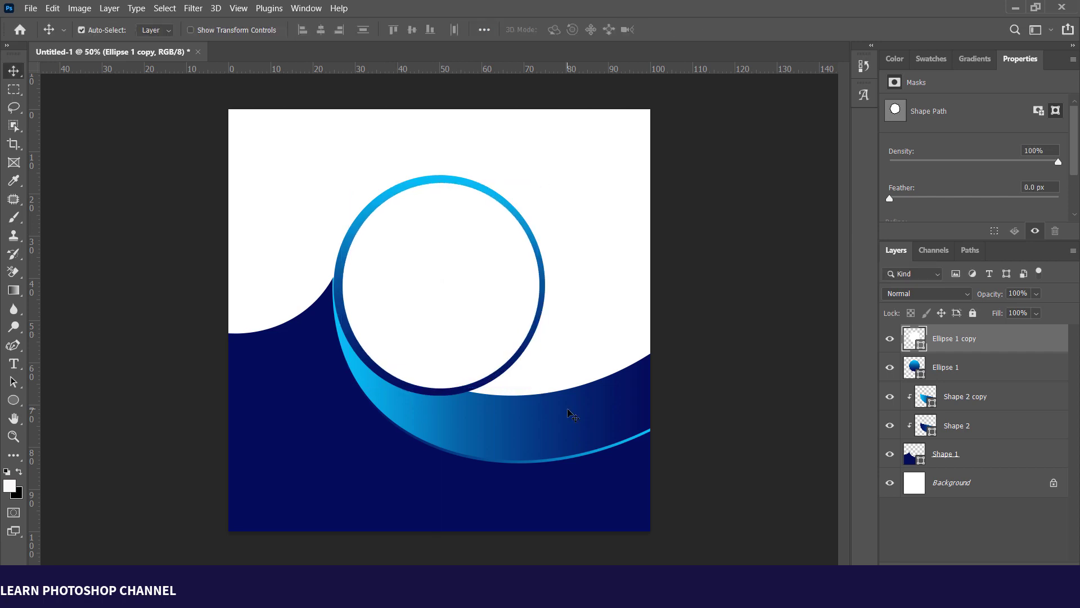
pyautogui.press('Left')
pyautogui.press('Left')
pyautogui.press('Down')
pyautogui.press('Down')
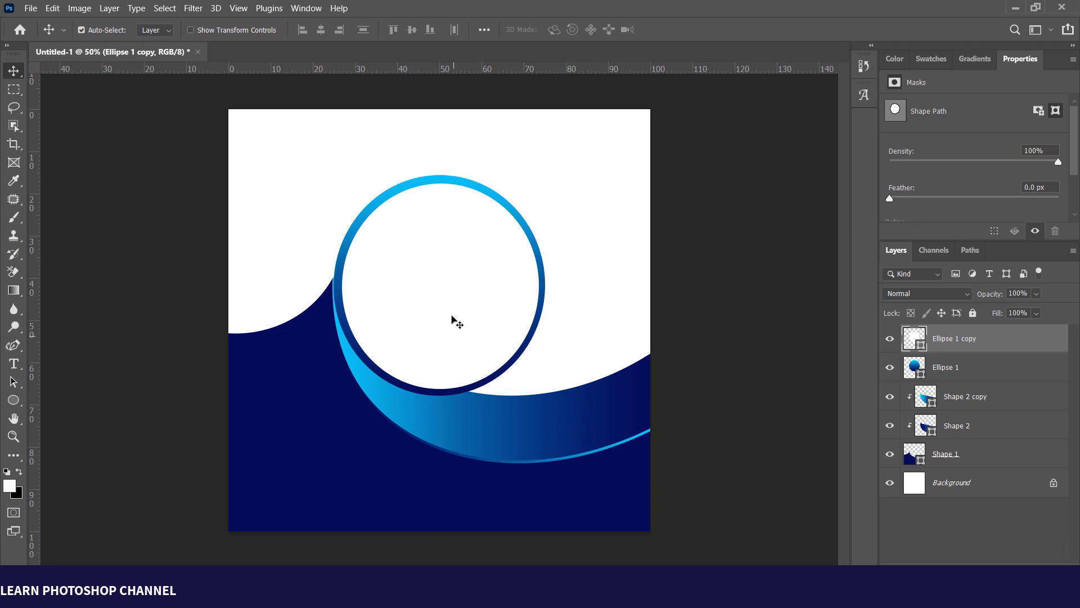
pyautogui.press('Right')
pyautogui.press('Left')
pyautogui.press('Left')
pyautogui.press('Left')
pyautogui.press('Up')
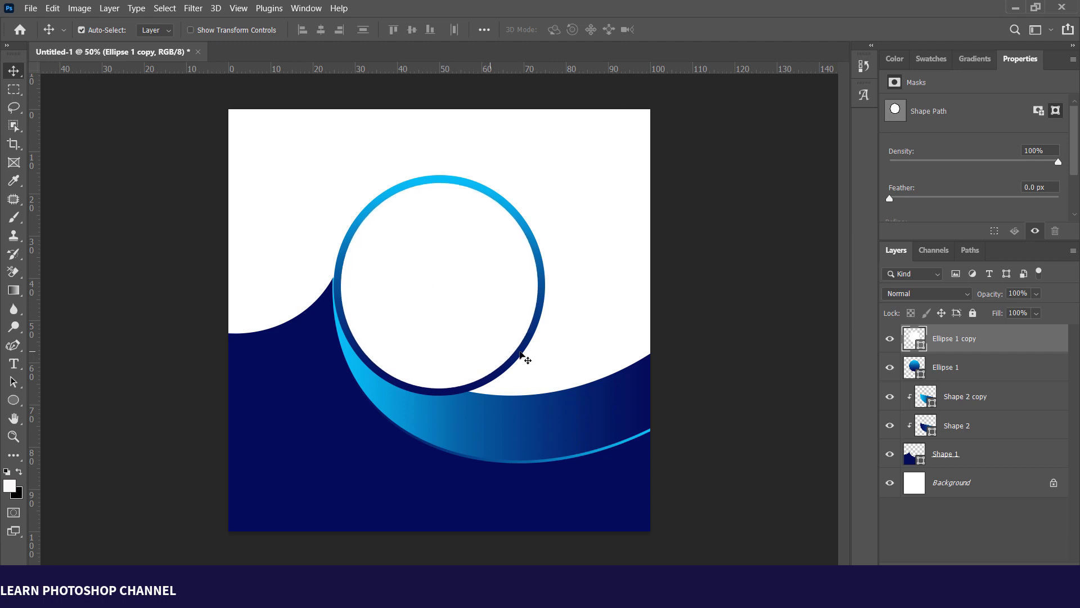
# Step: Duplicate the white ellipse and give the copy a 9 px navy stroke
pyautogui.press('ctrl')
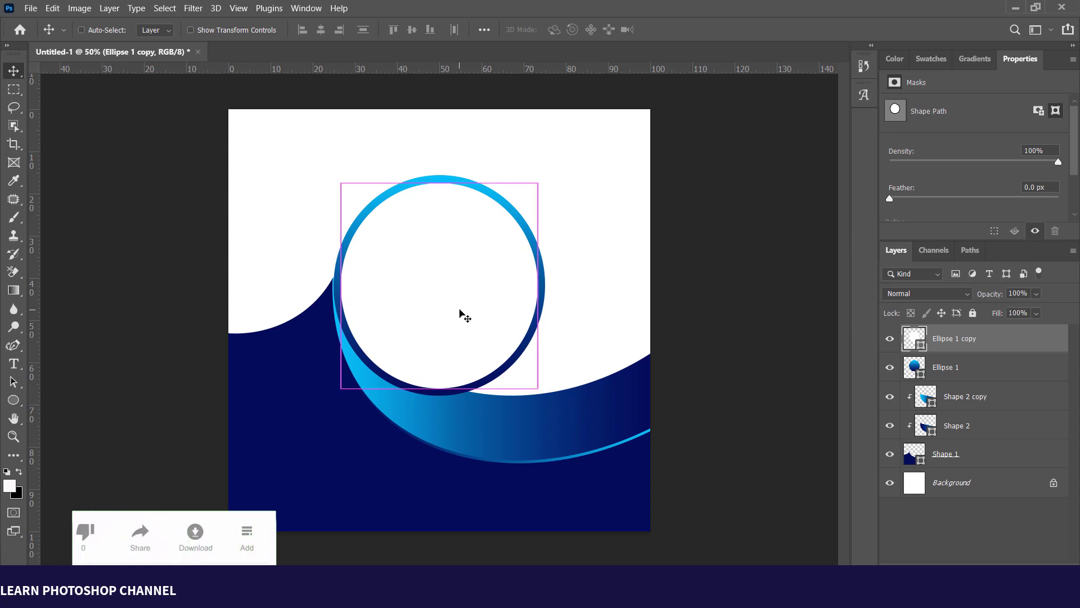
pyautogui.hotkey('ctrl', 'j')
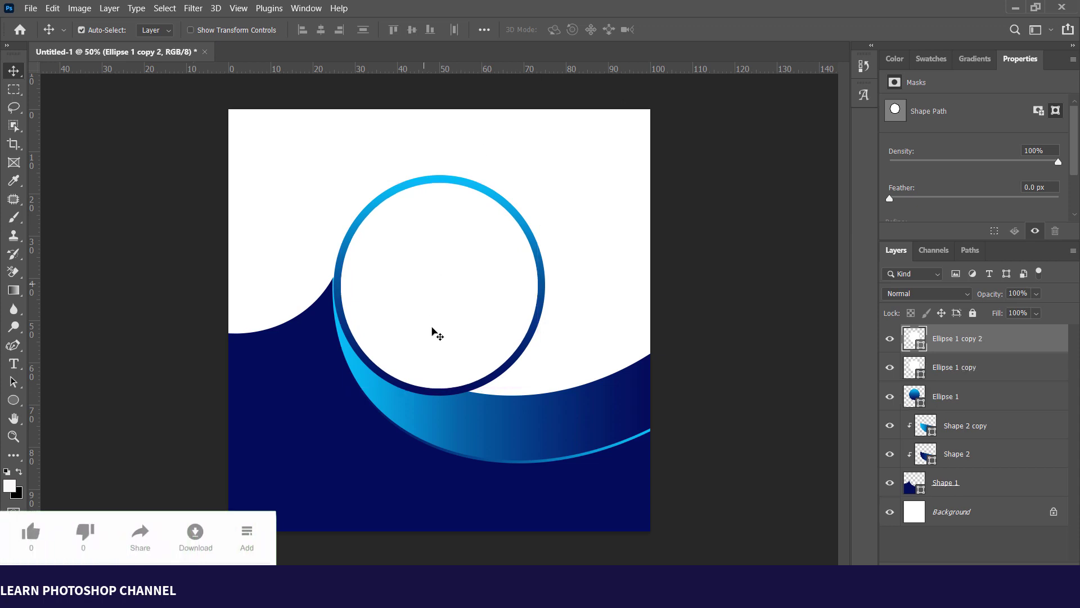
pyautogui.press('u')
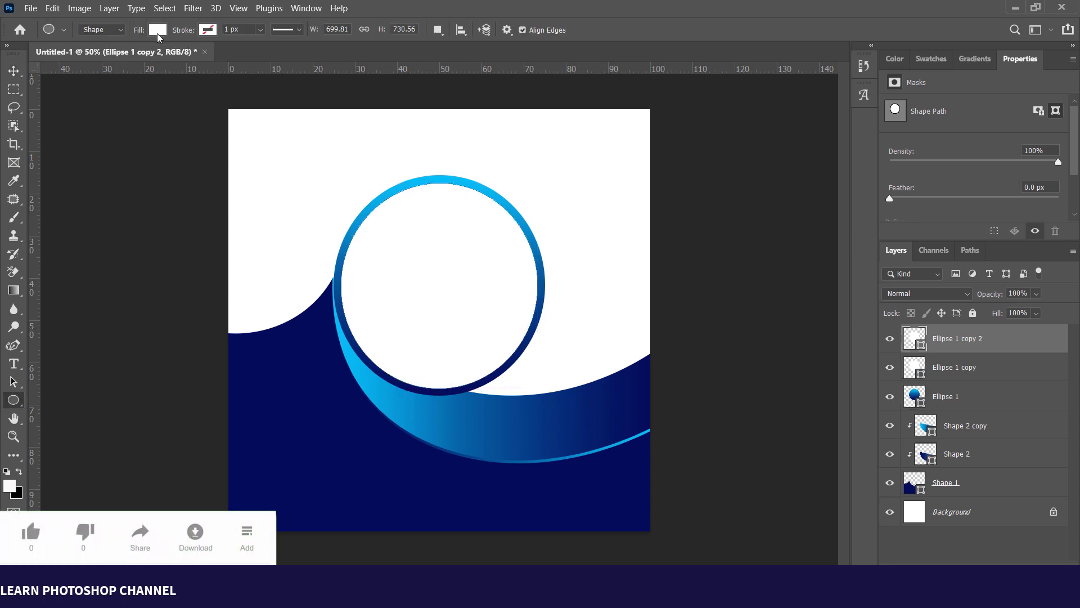
pyautogui.click(157, 31)
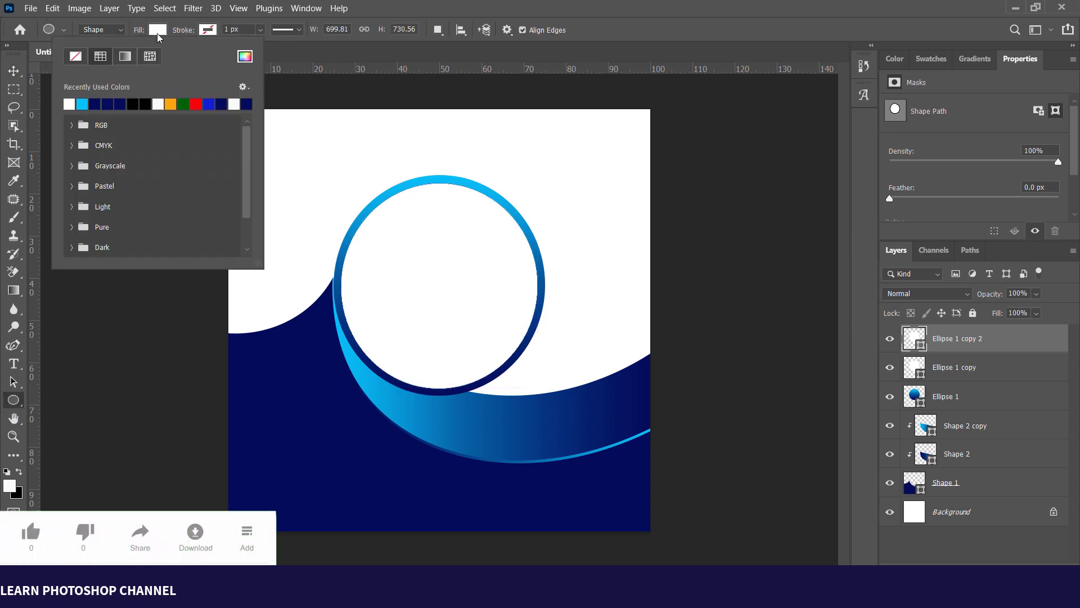
pyautogui.click(209, 33)
pyautogui.click(208, 32)
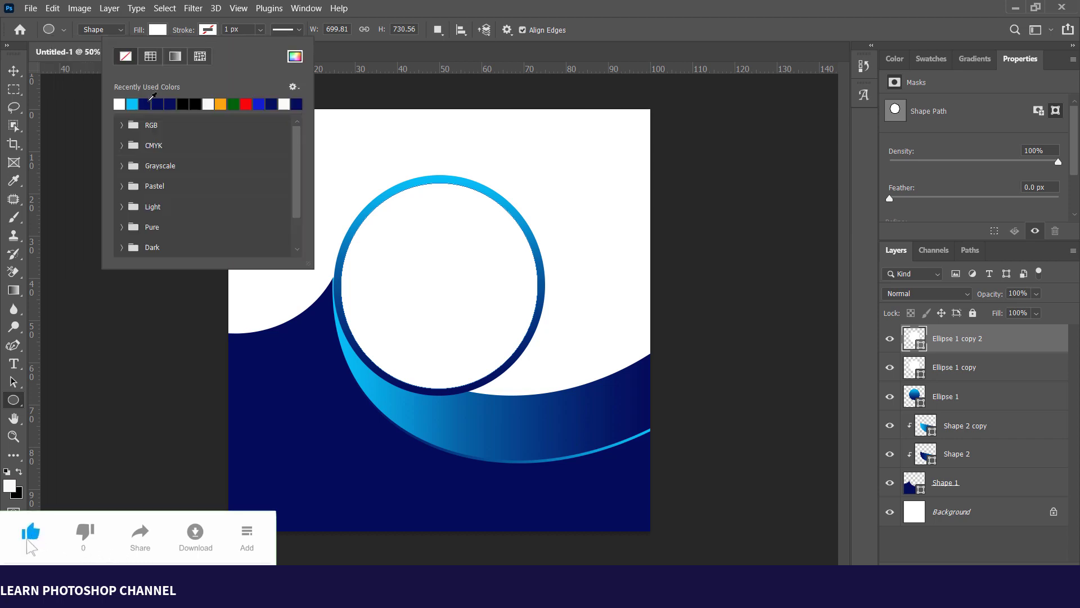
pyautogui.click(147, 103)
pyautogui.moveTo(194, 33); pyautogui.dragTo(201, 34)
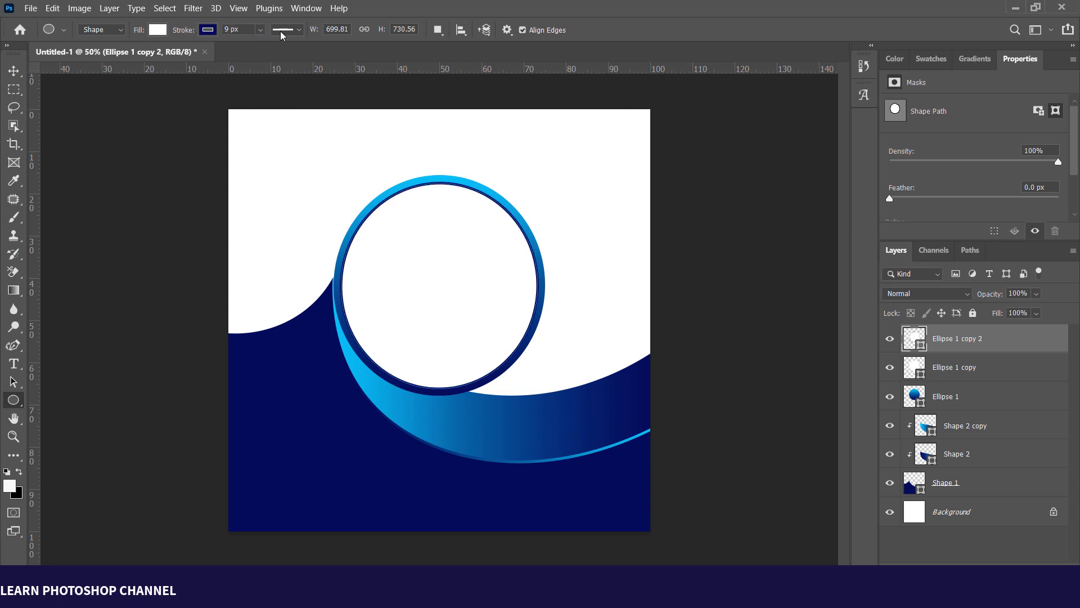
# Step: Change the navy stroke of the ellipse copy to the dotted line style
pyautogui.click(295, 31)
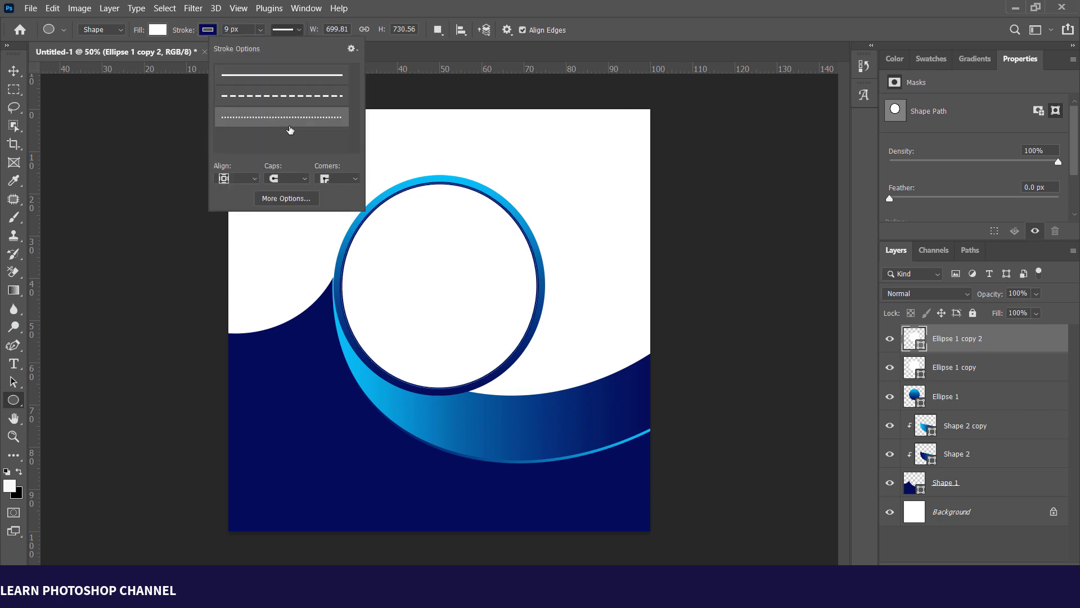
pyautogui.click(290, 127)
pyautogui.click(13, 77)
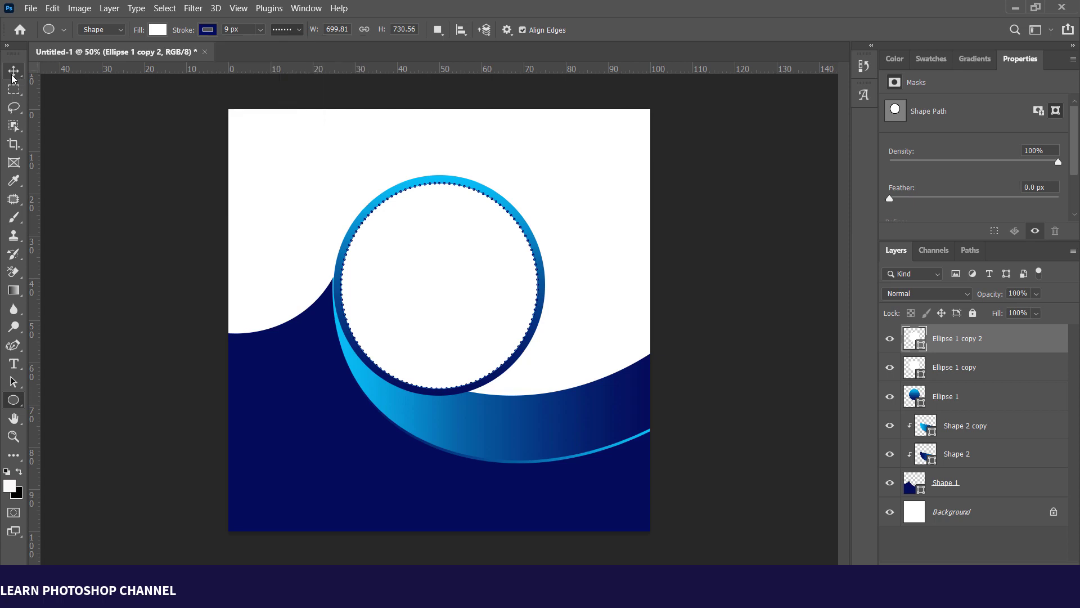
pyautogui.click(13, 75)
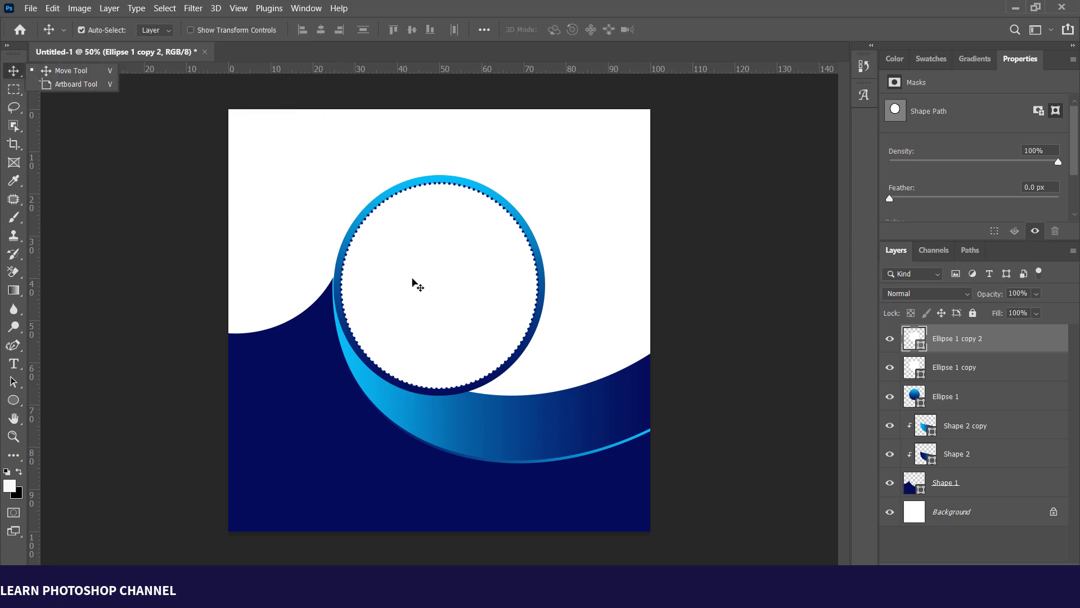
# Step: Scale the dotted ellipse down to about 631 × 659 px so it sits inside the white circle with an even margin
pyautogui.click(412, 279)
pyautogui.hotkey('ctrl', 't')
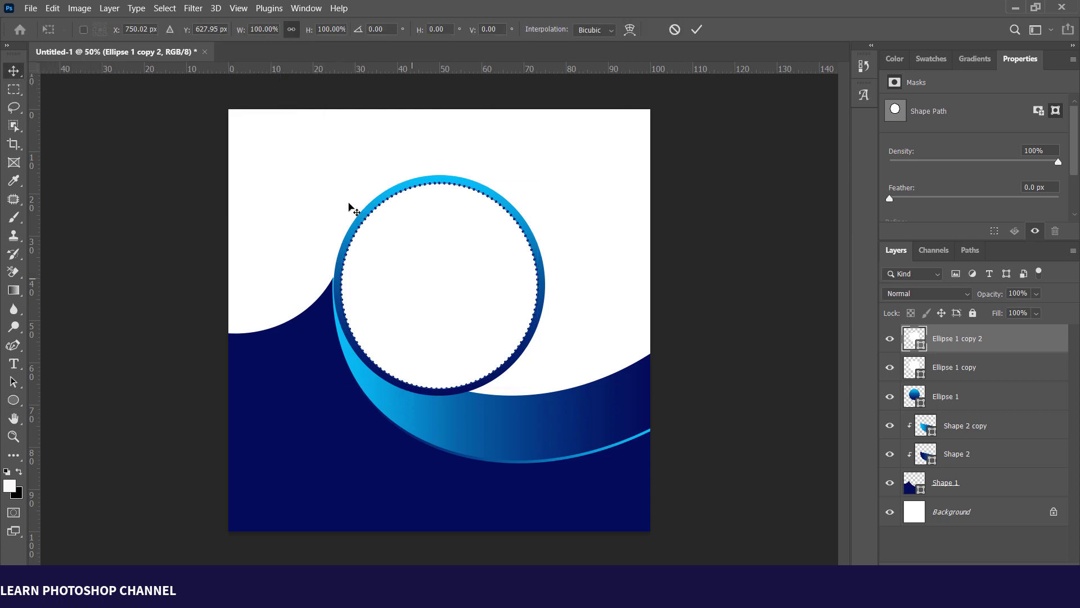
pyautogui.moveTo(339, 182); pyautogui.dragTo(350, 193)
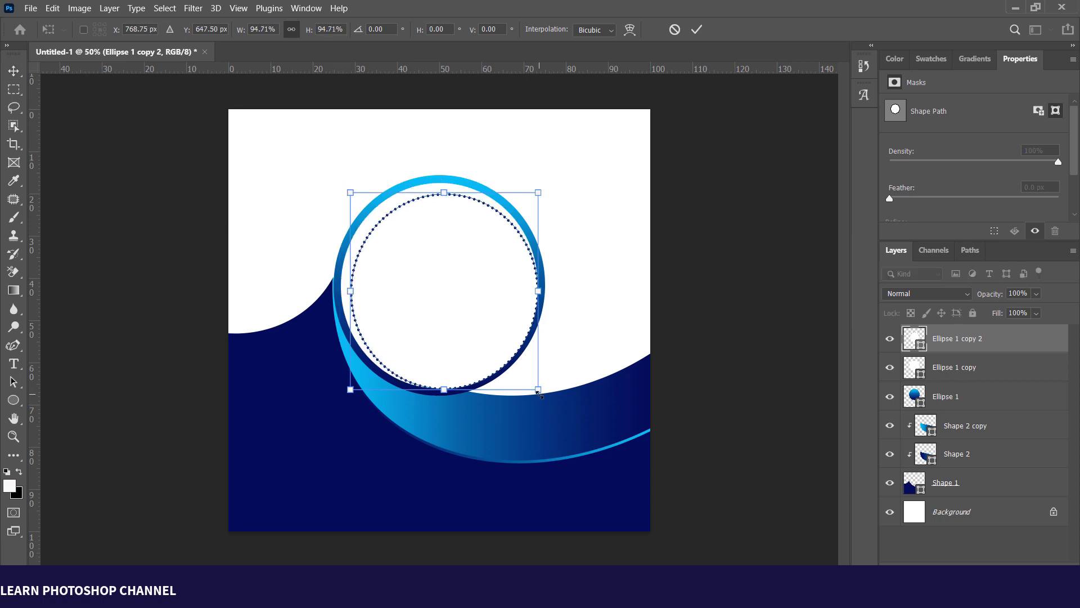
pyautogui.moveTo(538, 390); pyautogui.dragTo(527, 383)
pyautogui.press('Return')
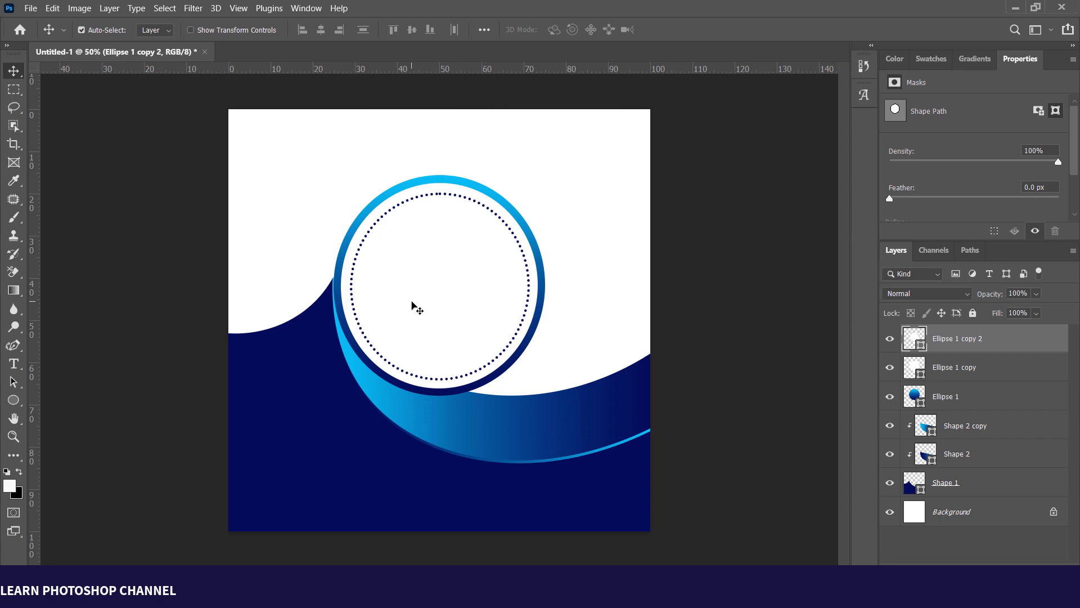
# Step: Nudge the dotted ellipse slightly up and to the left to center it in the circular frame
pyautogui.press('Up')
pyautogui.press('Up')
pyautogui.press('Up')
pyautogui.press('Up')
pyautogui.press('Left')
pyautogui.press('Left')
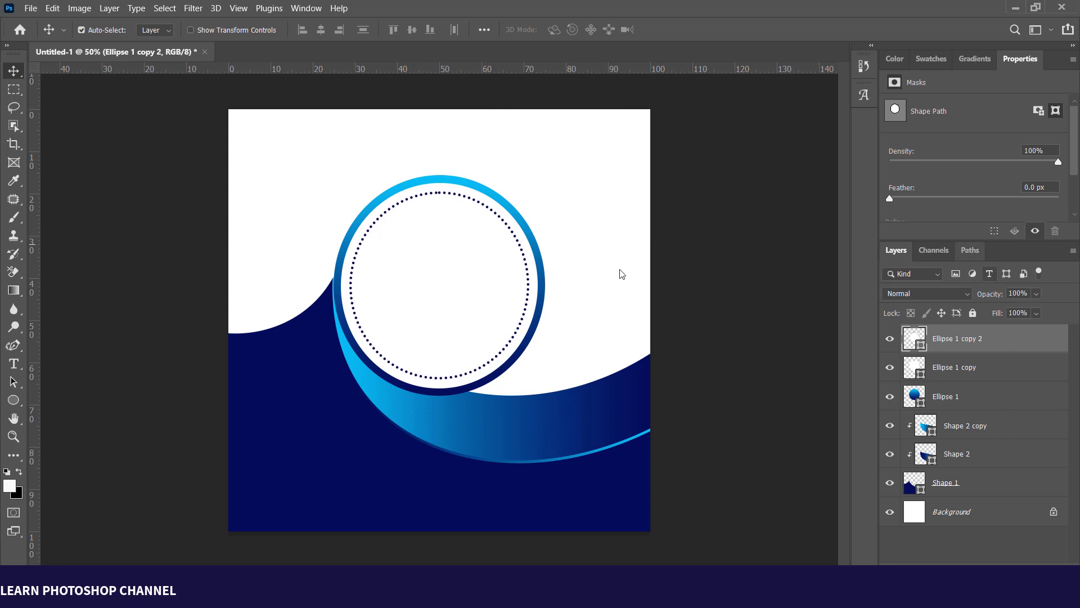
# Step: Set the dotted ellipse layer's Fill to 0%, keeping only its stroke
pyautogui.click(1027, 314)
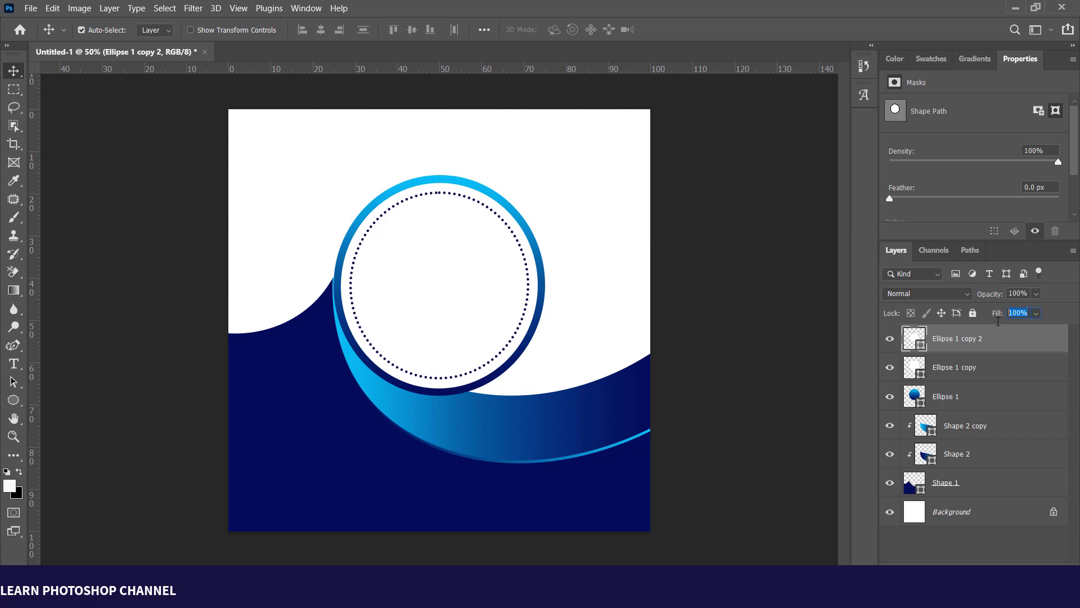
pyautogui.write('0')
pyautogui.press('Return')
# Step: Place the portrait photo above the white ellipse at 32.81% scale and clip it to that ellipse
pyautogui.click(987, 372)
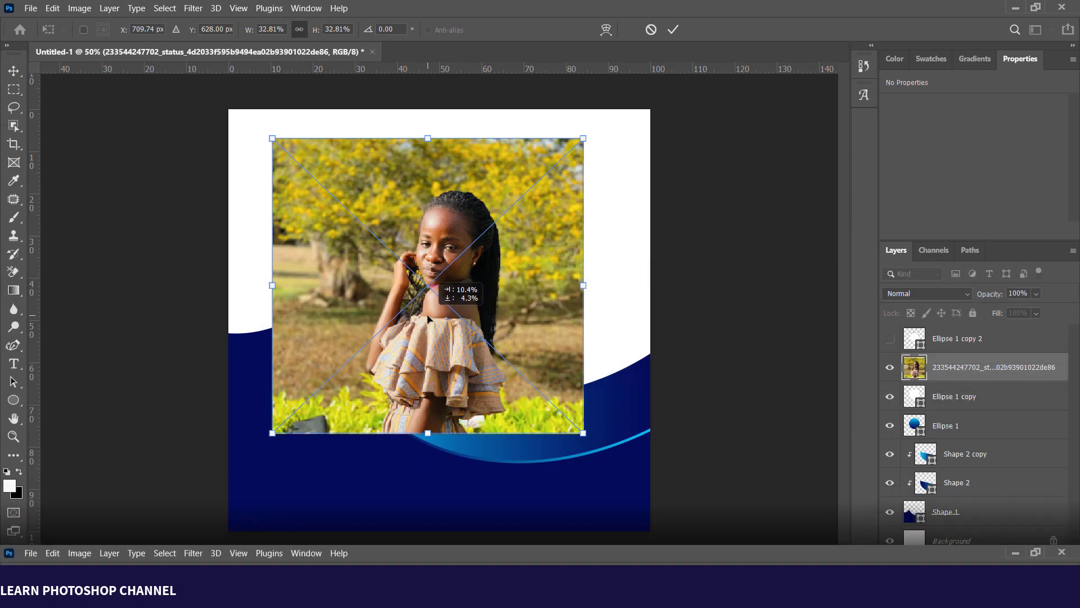
pyautogui.press('Return')
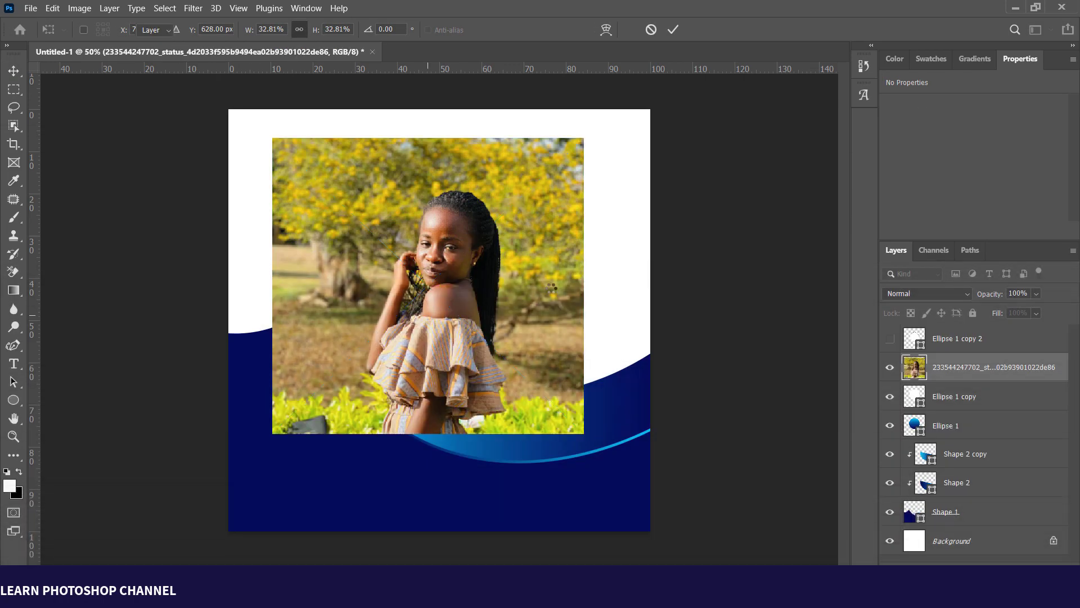
pyautogui.rightClick(948, 369)
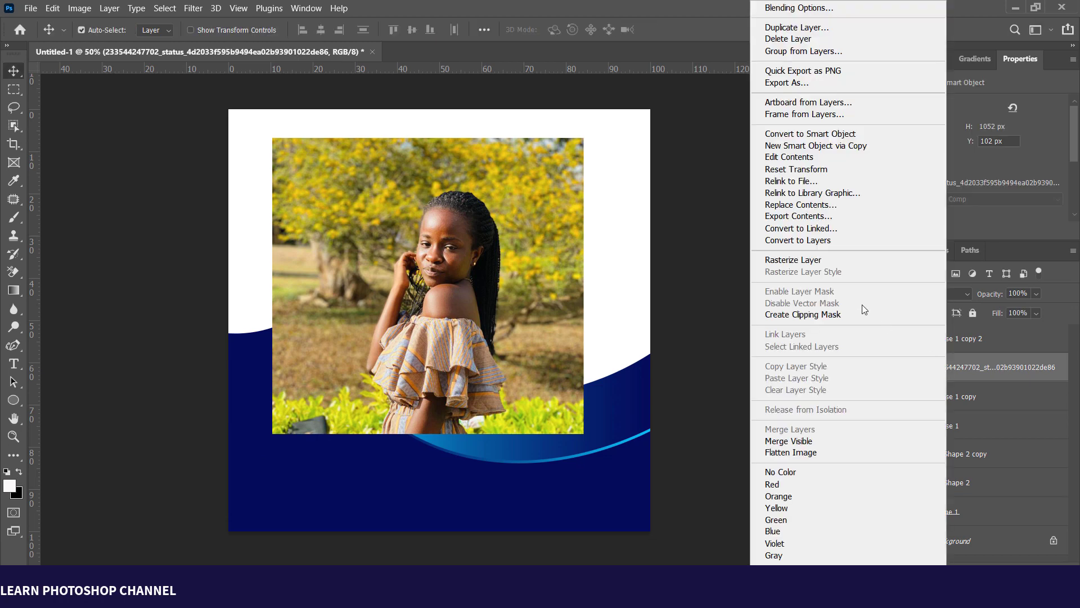
pyautogui.click(819, 317)
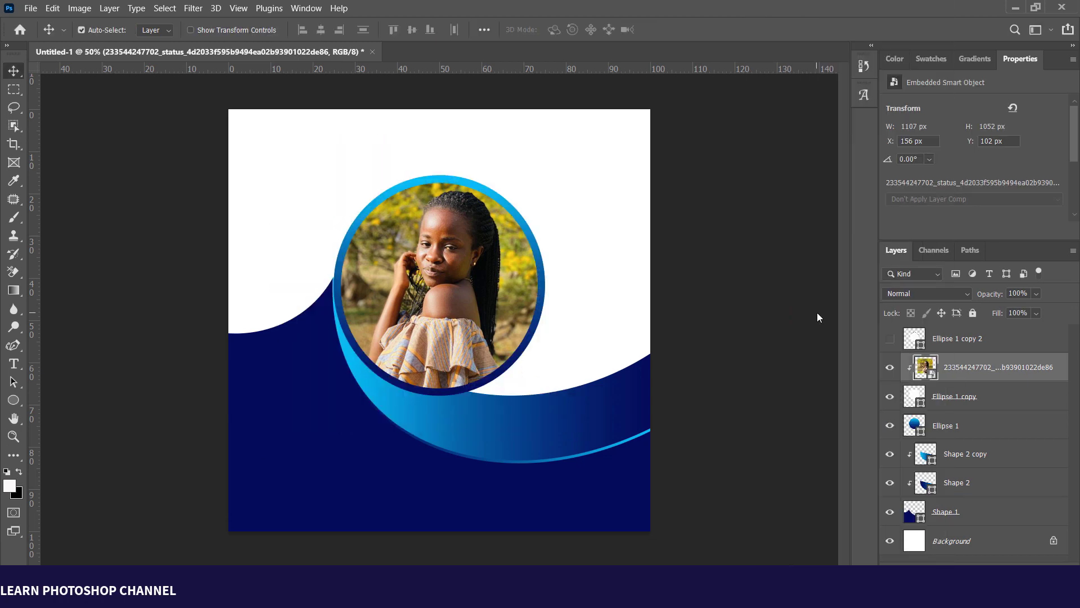
# Step: Show the dotted ellipse again and add a Black & White adjustment with default settings clipped to the portrait photo
pyautogui.click(890, 340)
pyautogui.click(969, 339)
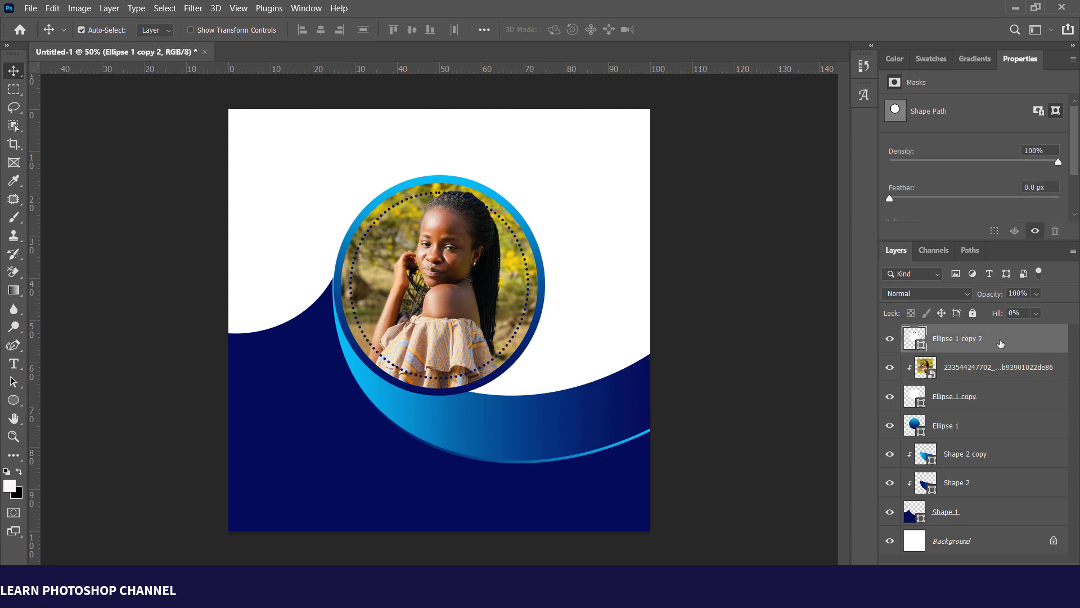
pyautogui.click(973, 377)
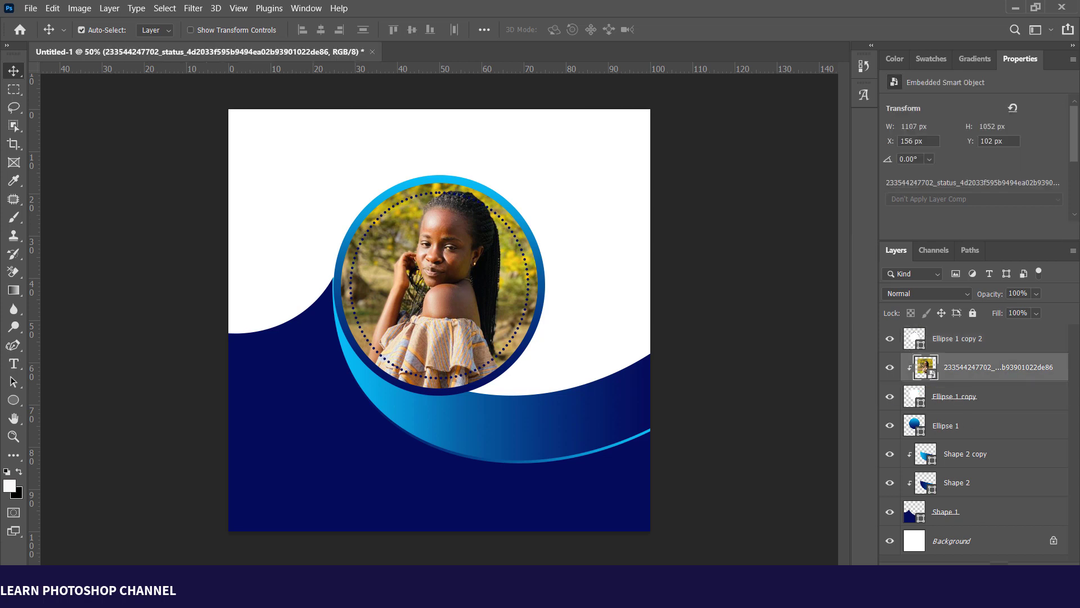
pyautogui.click(979, 574)
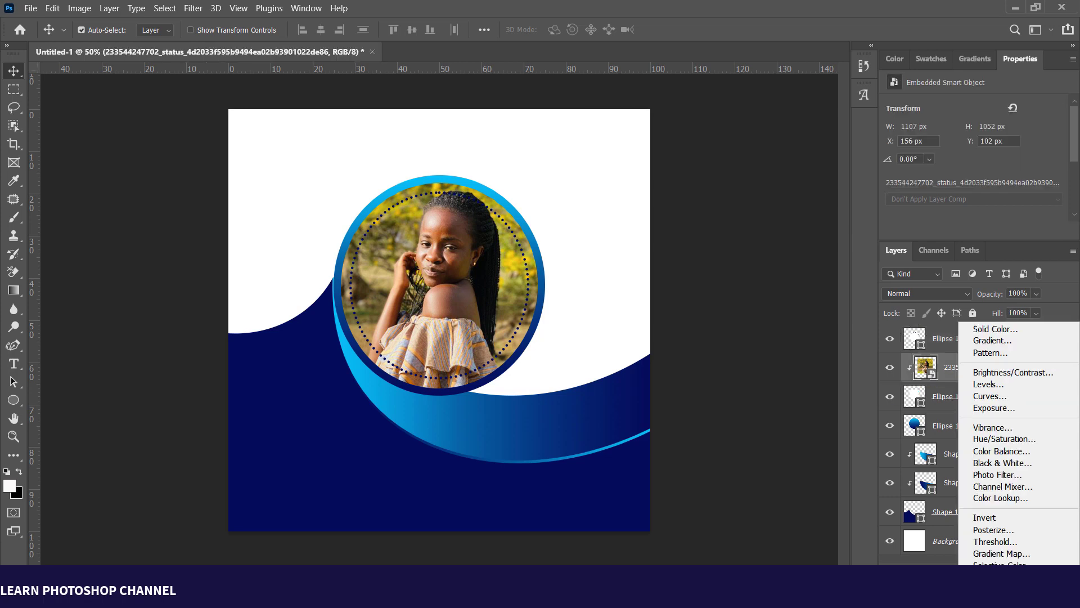
pyautogui.click(1011, 462)
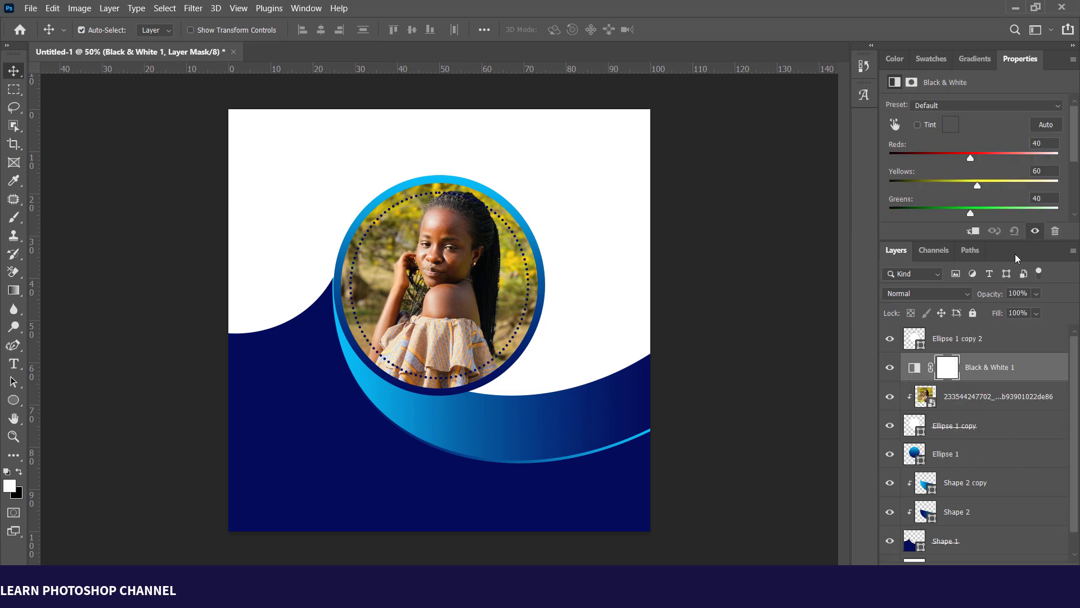
pyautogui.click(971, 232)
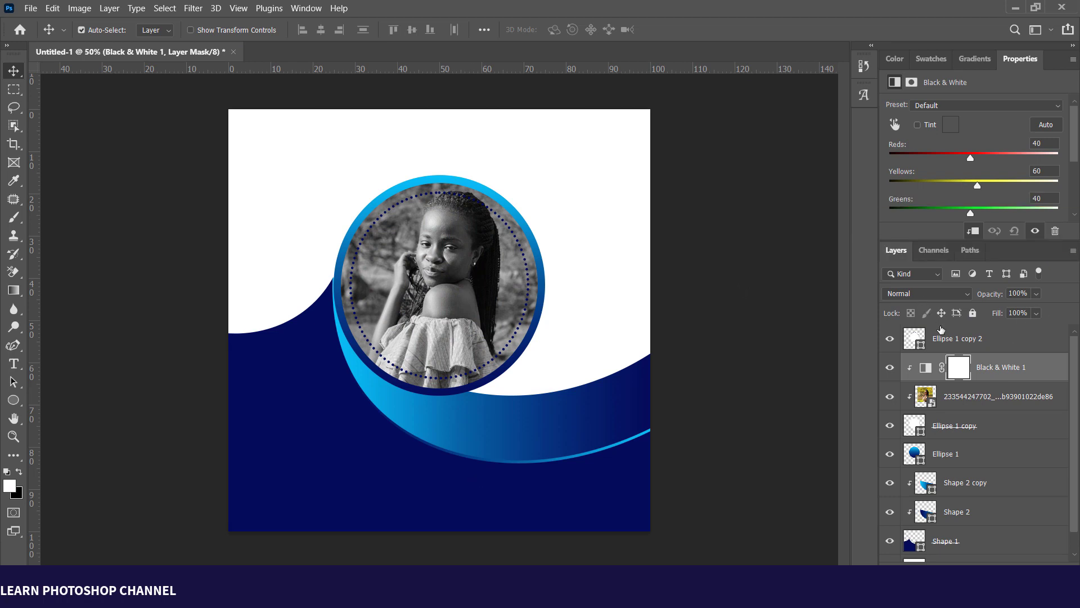
# Step: Change the dotted ellipse's stroke color to white
pyautogui.click(941, 331)
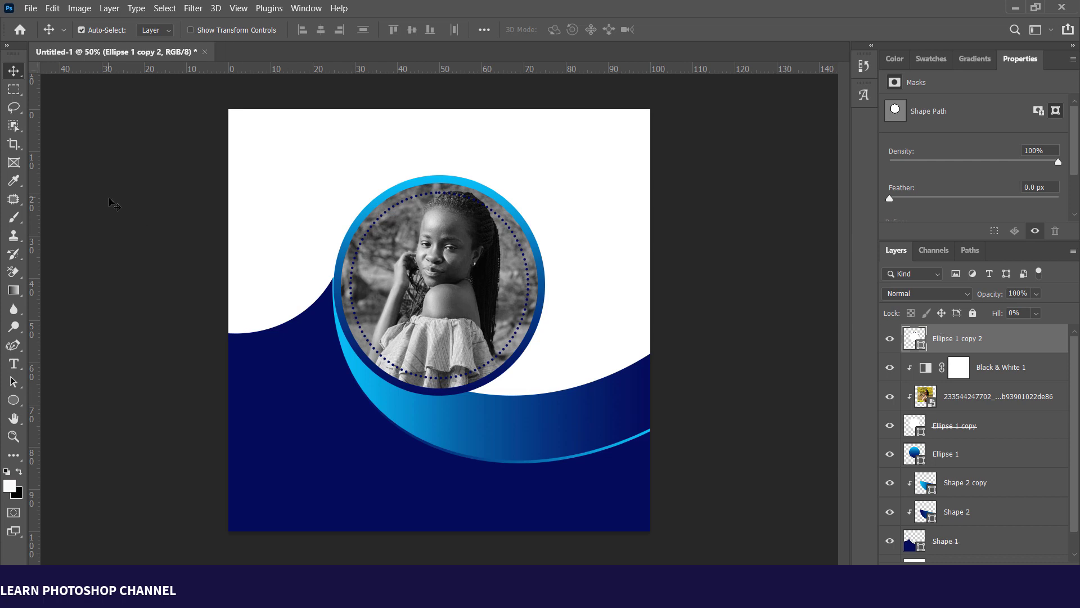
pyautogui.press('u')
pyautogui.click(208, 29)
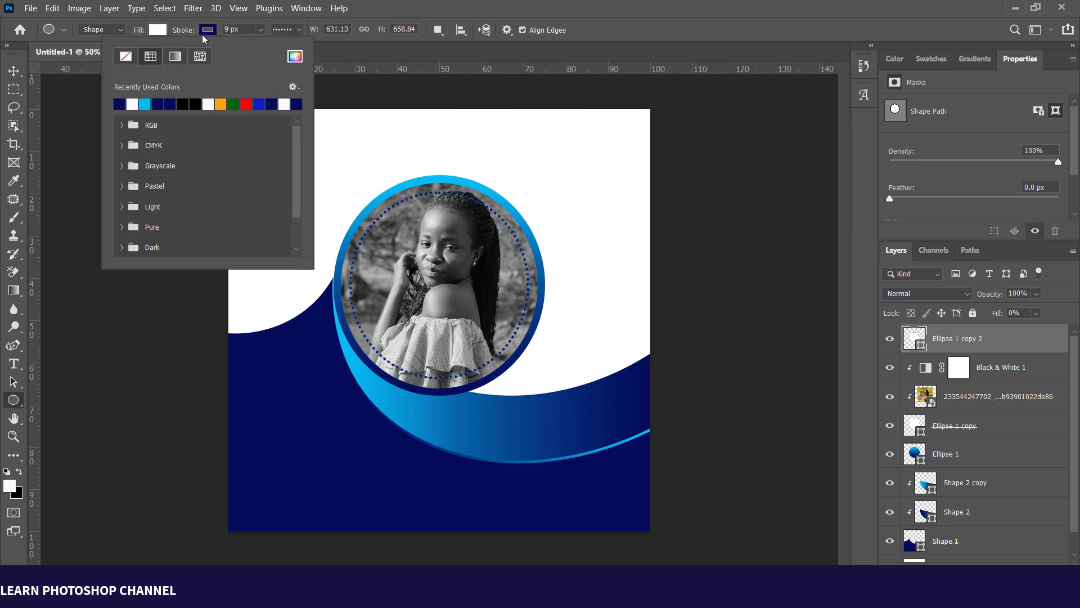
pyautogui.click(135, 104)
pyautogui.click(13, 70)
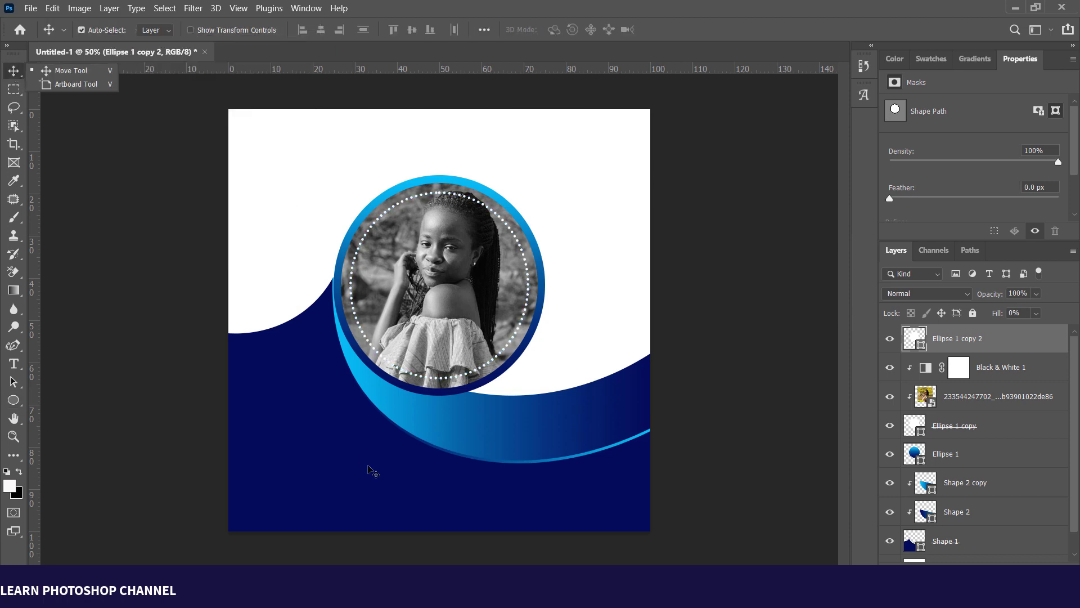
# Step: Add a solid white stroke about 12 px wide to the ellipse that masks the portrait photo
pyautogui.click(337, 434)
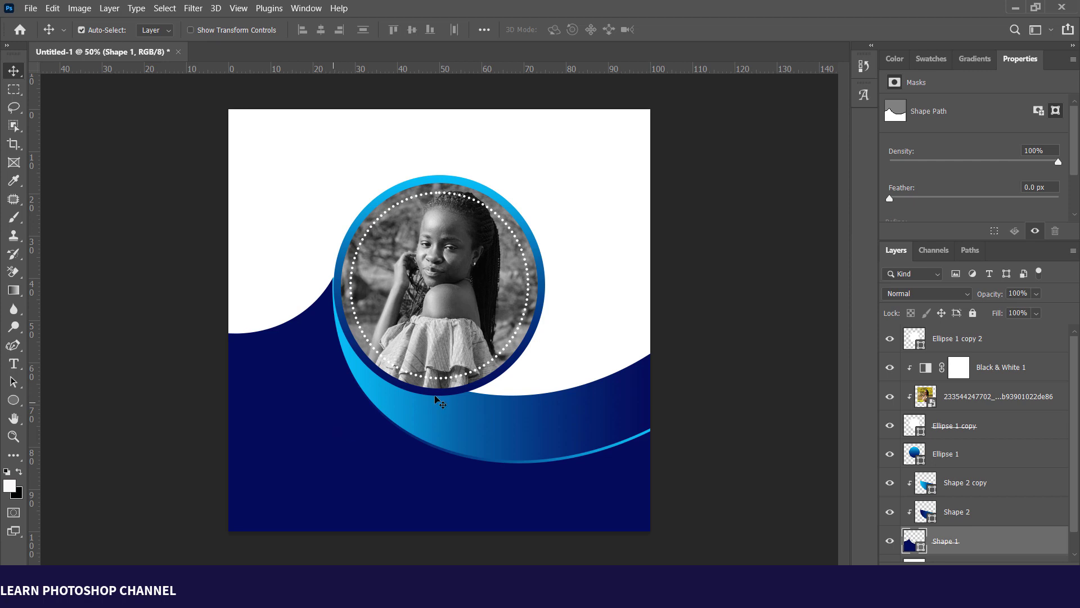
pyautogui.click(363, 235)
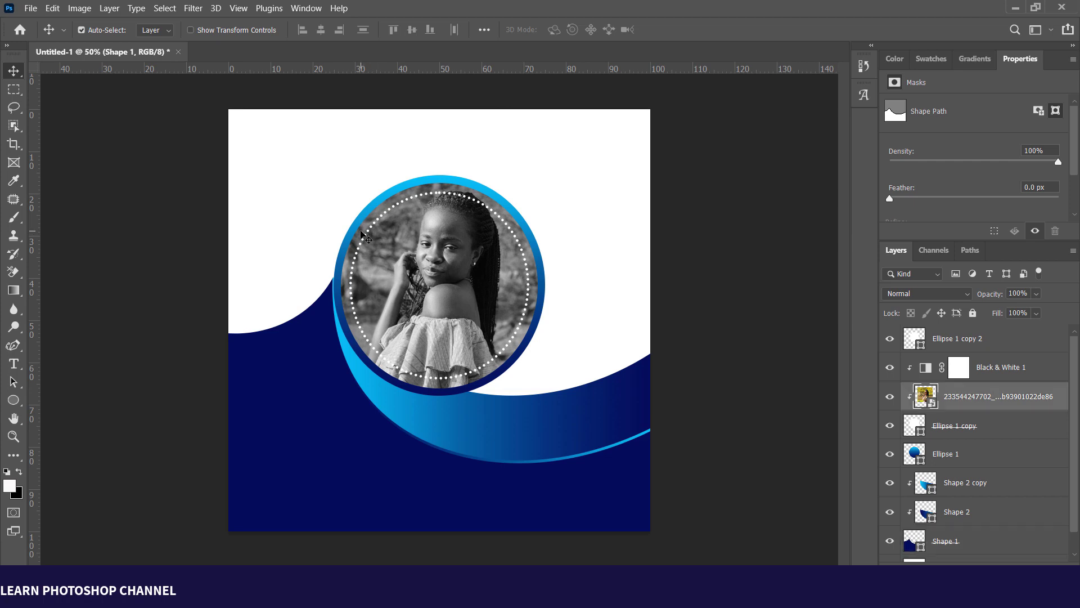
pyautogui.click(942, 425)
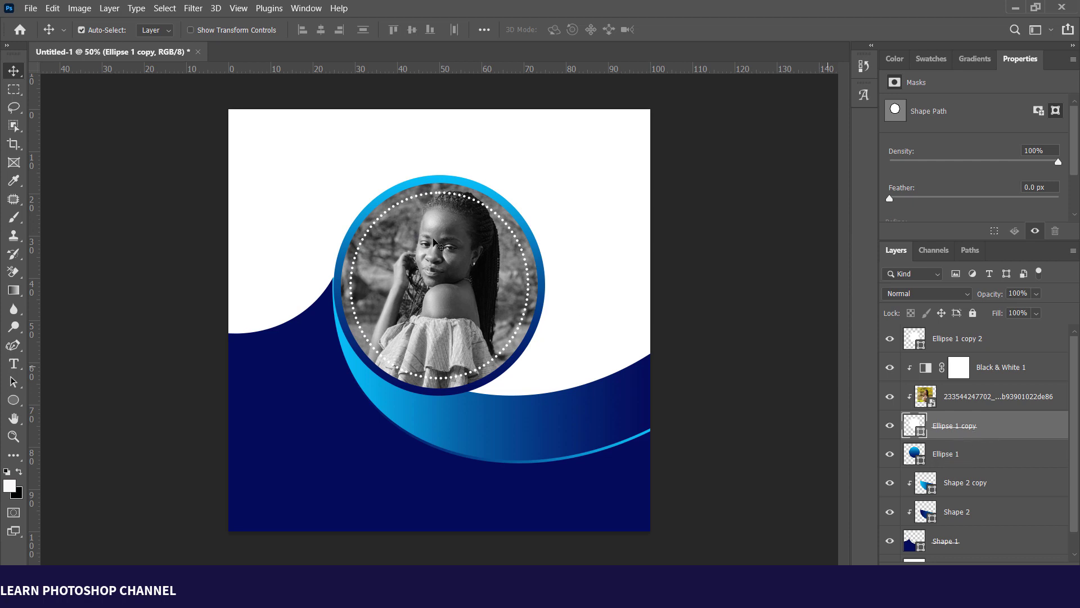
pyautogui.press('u')
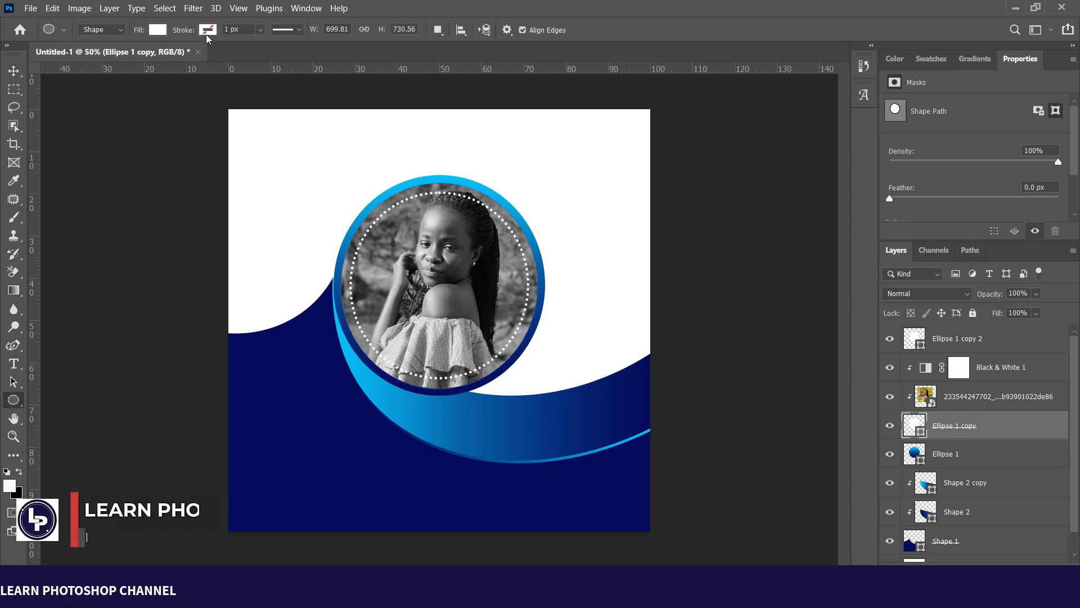
pyautogui.click(207, 31)
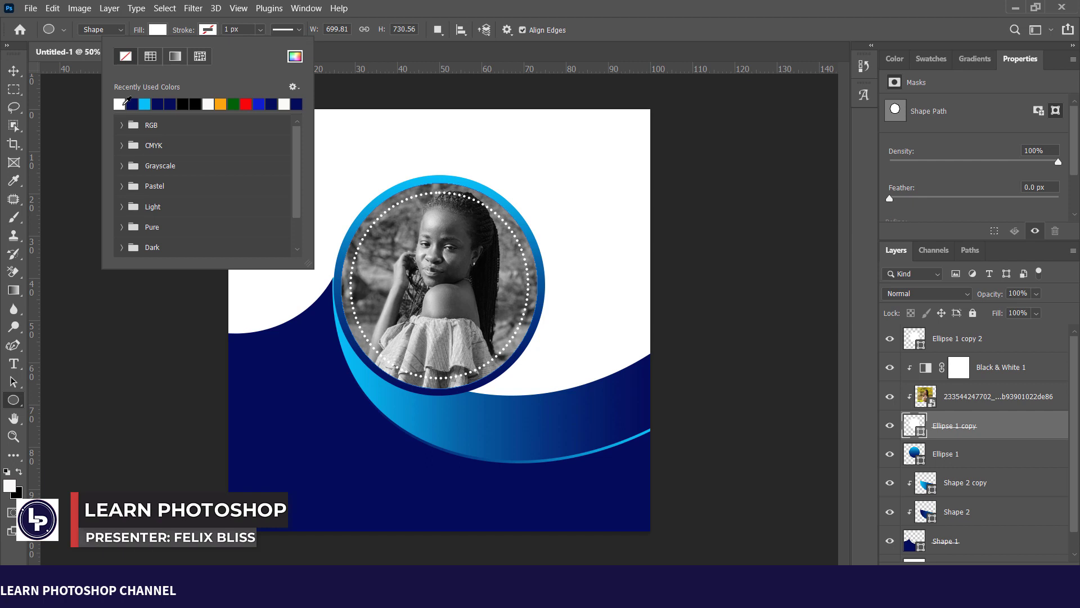
pyautogui.click(124, 103)
pyautogui.click(187, 33)
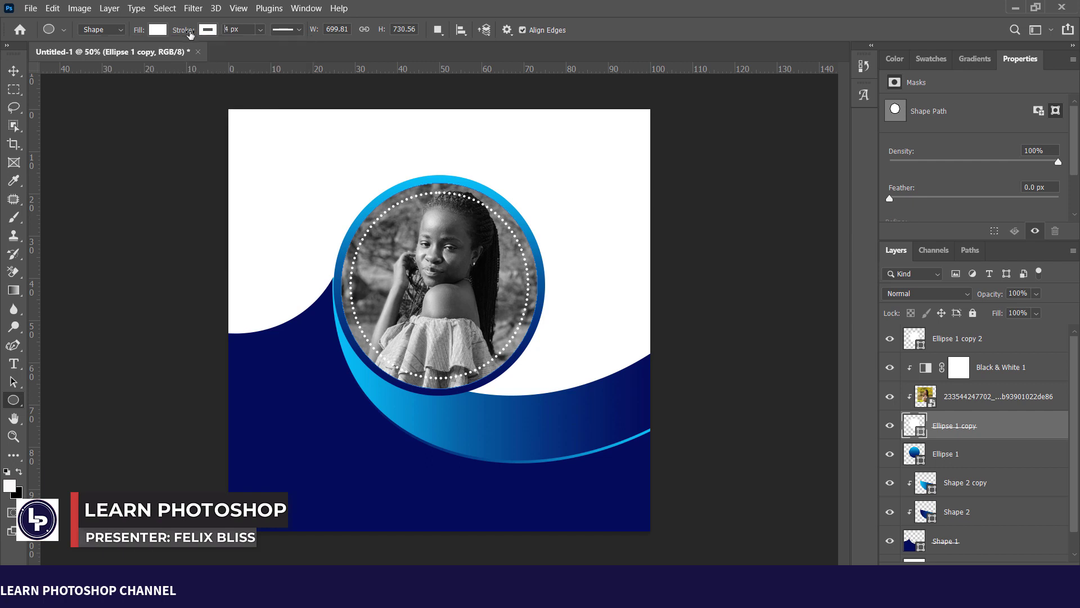
pyautogui.moveTo(191, 35); pyautogui.dragTo(194, 34)
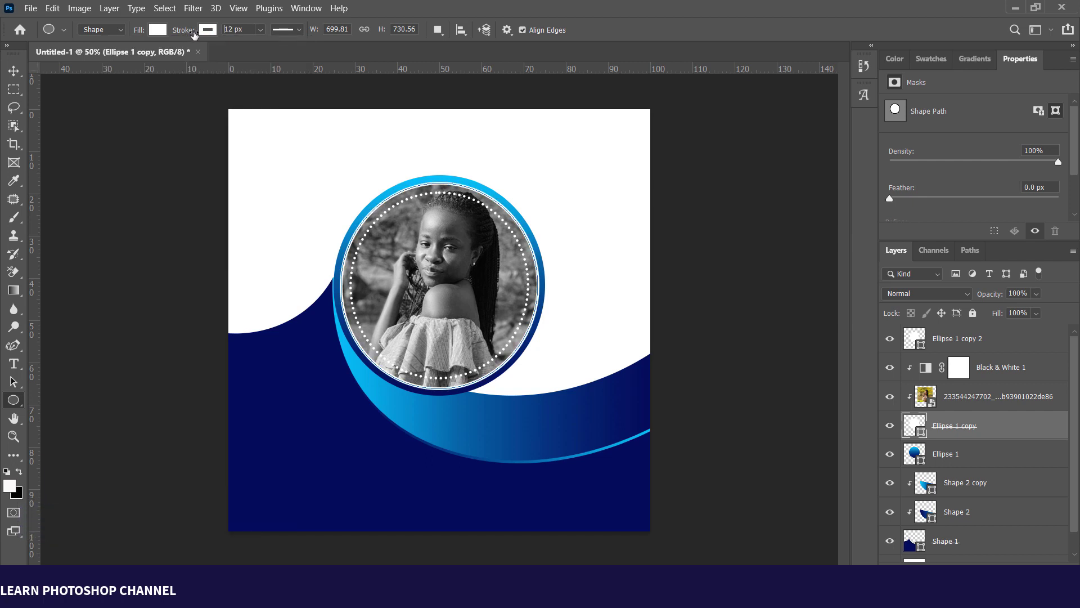
pyautogui.click(14, 71)
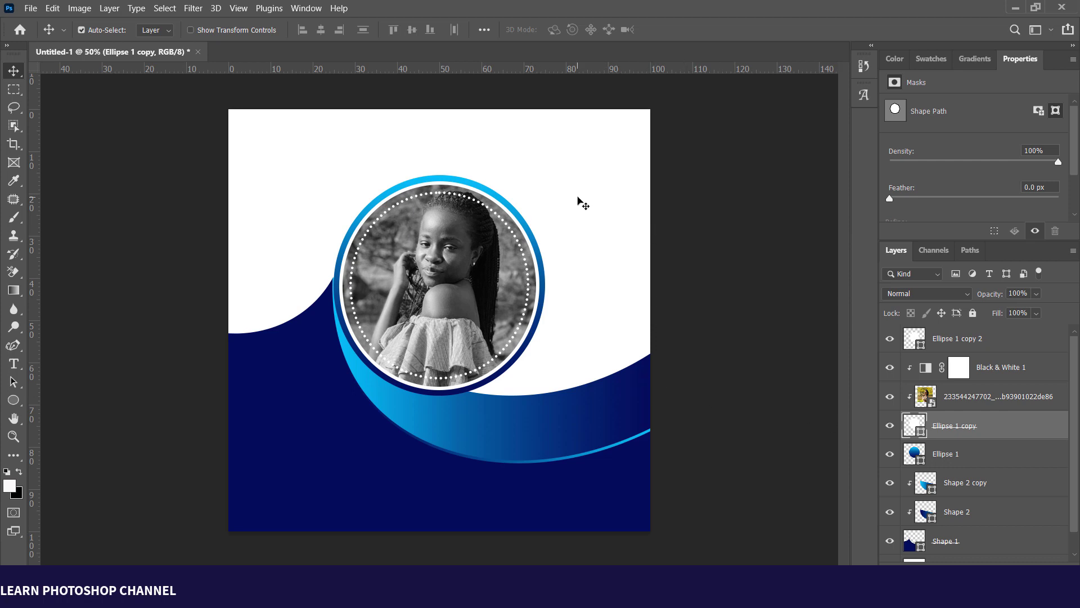
pyautogui.click(596, 227)
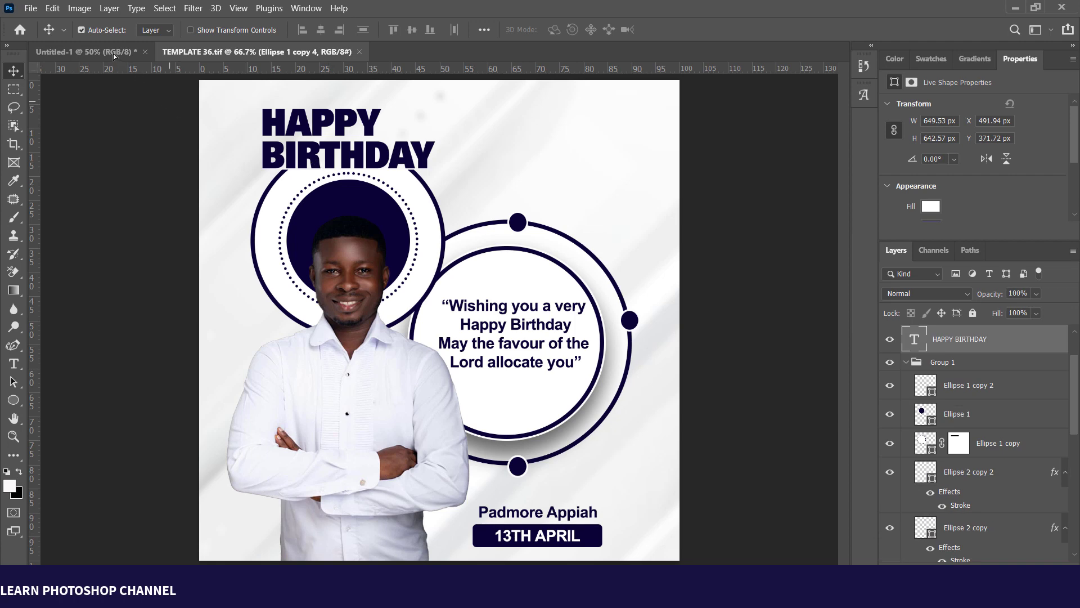
# Step: Copy the HAPPY BIRTHDAY heading from TEMPLATE 36.tif into the white area at the flyer's upper left
pyautogui.click(113, 53)
pyautogui.moveTo(113, 53); pyautogui.dragTo(308, 159)
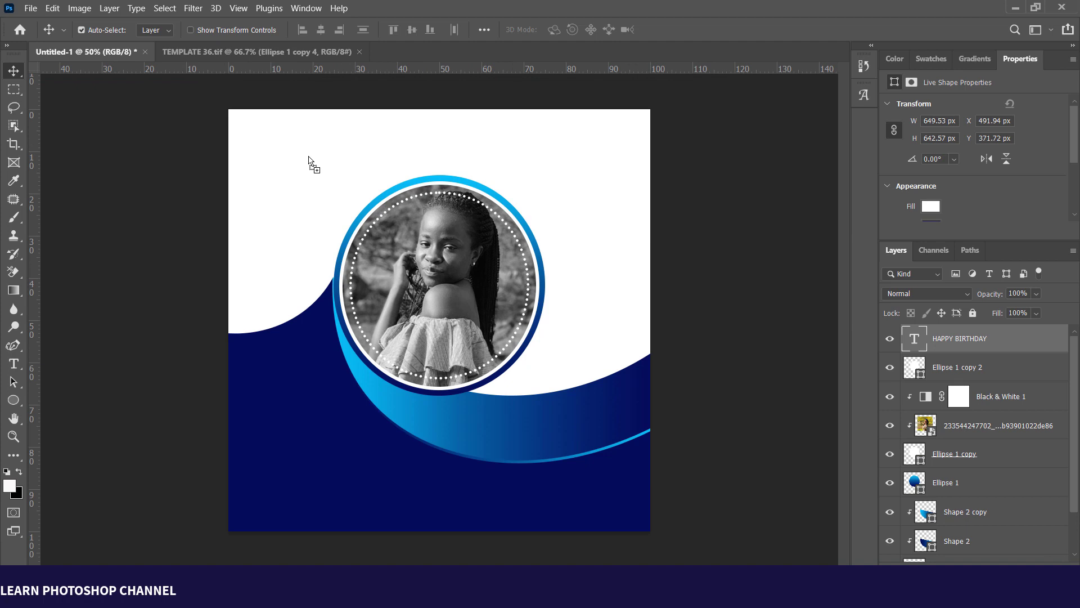
pyautogui.moveTo(308, 159); pyautogui.dragTo(308, 159)
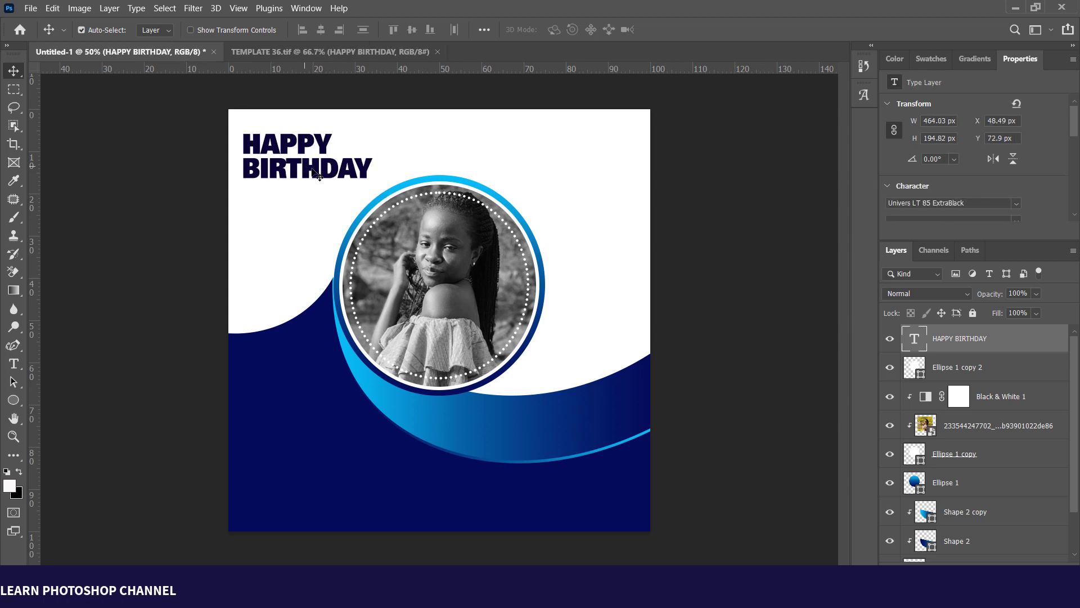
# Step: Move the HAPPY BIRTHDAY heading closer to the flyer's upper-left corner, with its top edge about 42 px from the canvas top
pyautogui.moveTo(304, 163); pyautogui.dragTo(305, 163)
pyautogui.press('Up')
pyautogui.press('Up')
pyautogui.press('Up')
pyautogui.press('Up')
pyautogui.press('Up')
pyautogui.press('Up')
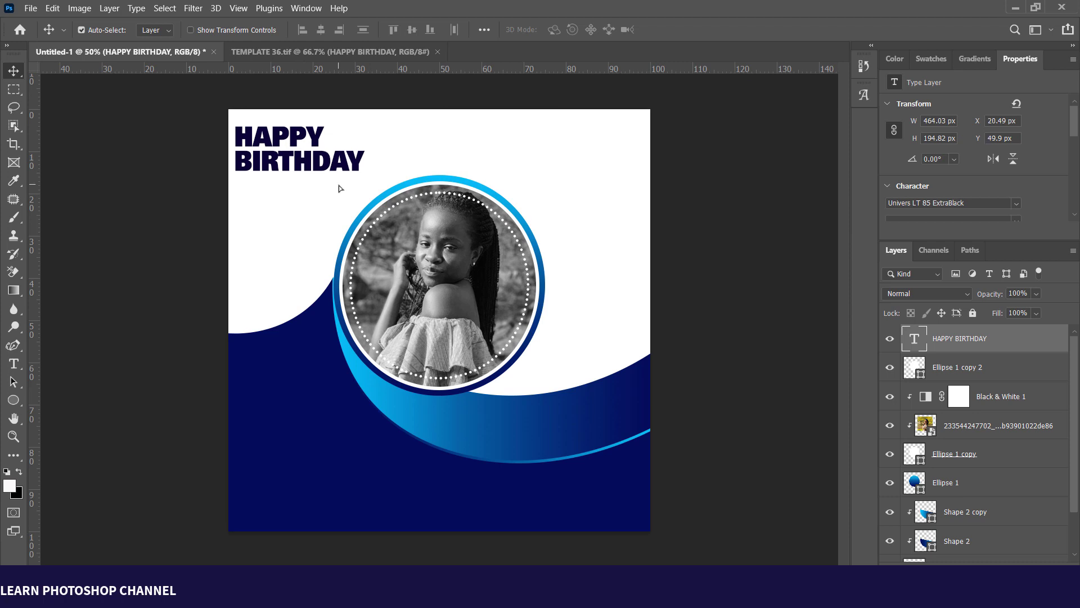
pyautogui.press('Up')
pyautogui.press('Up')
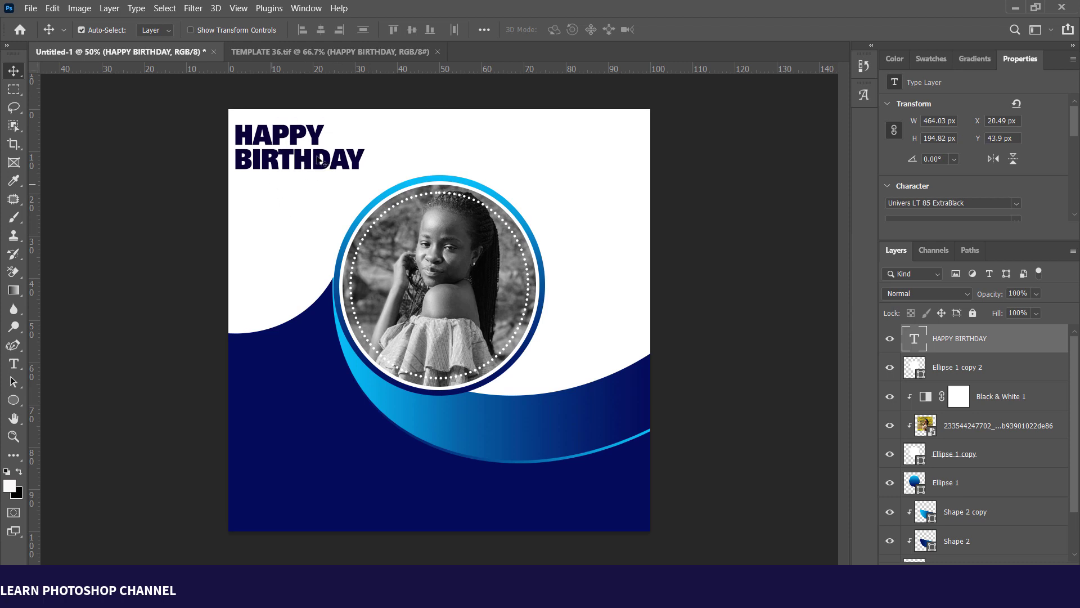
pyautogui.click(270, 52)
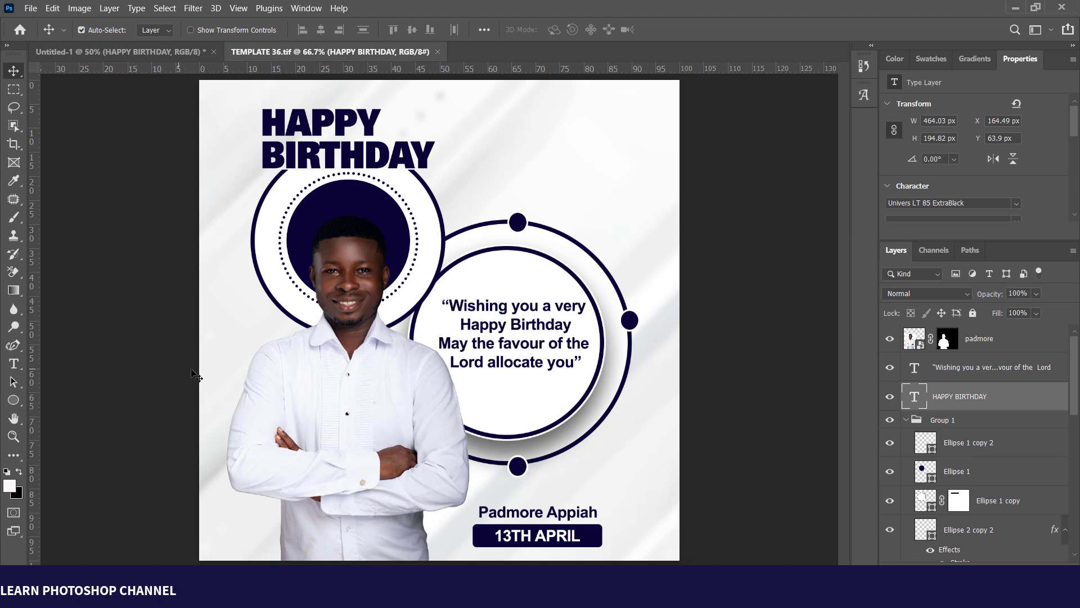
pyautogui.click(154, 50)
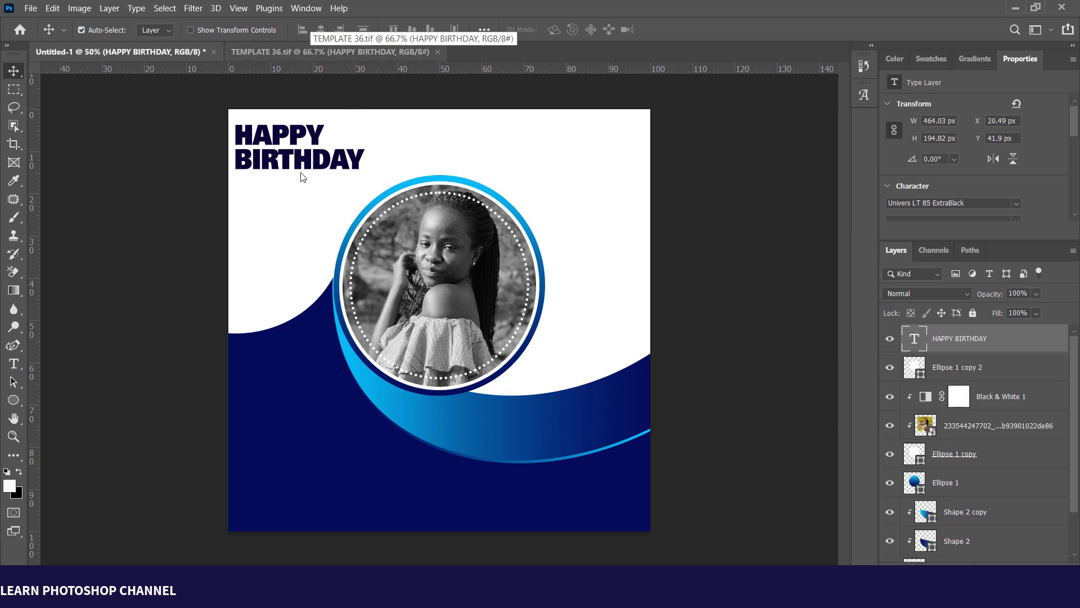
# Step: Draw a light blue rectangular banner directly beneath the HAPPY BIRTHDAY heading, about as wide as the heading
pyautogui.click(13, 401)
pyautogui.click(56, 397)
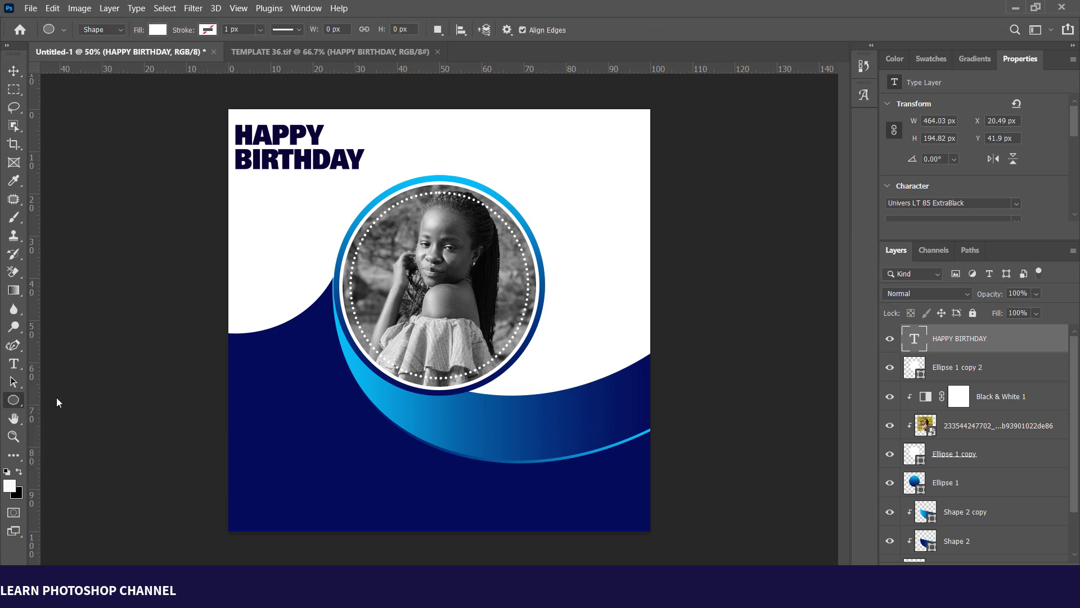
pyautogui.hotkey('shift', 'u')
pyautogui.moveTo(236, 177); pyautogui.dragTo(354, 193)
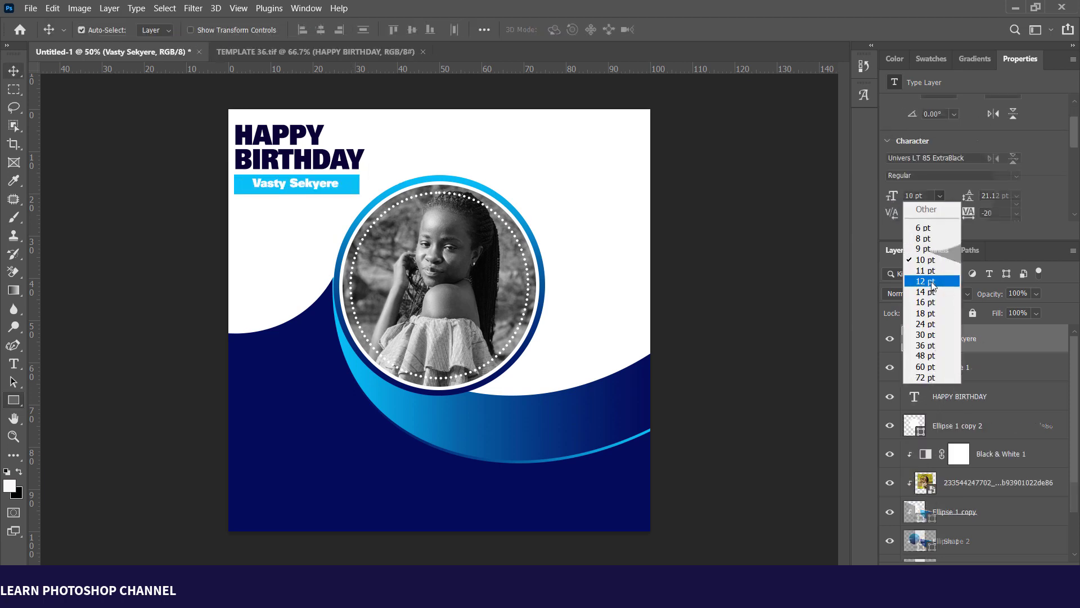
# Step: Set the celebrant's name text to 12 pt and center it on the light blue banner
pyautogui.click(926, 281)
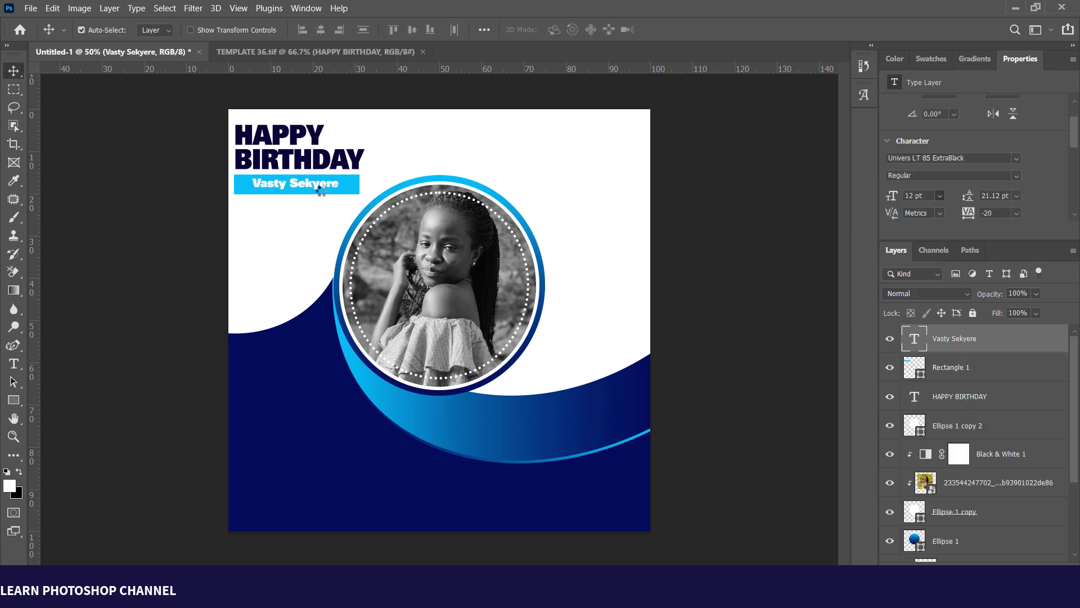
pyautogui.moveTo(312, 184); pyautogui.dragTo(305, 188)
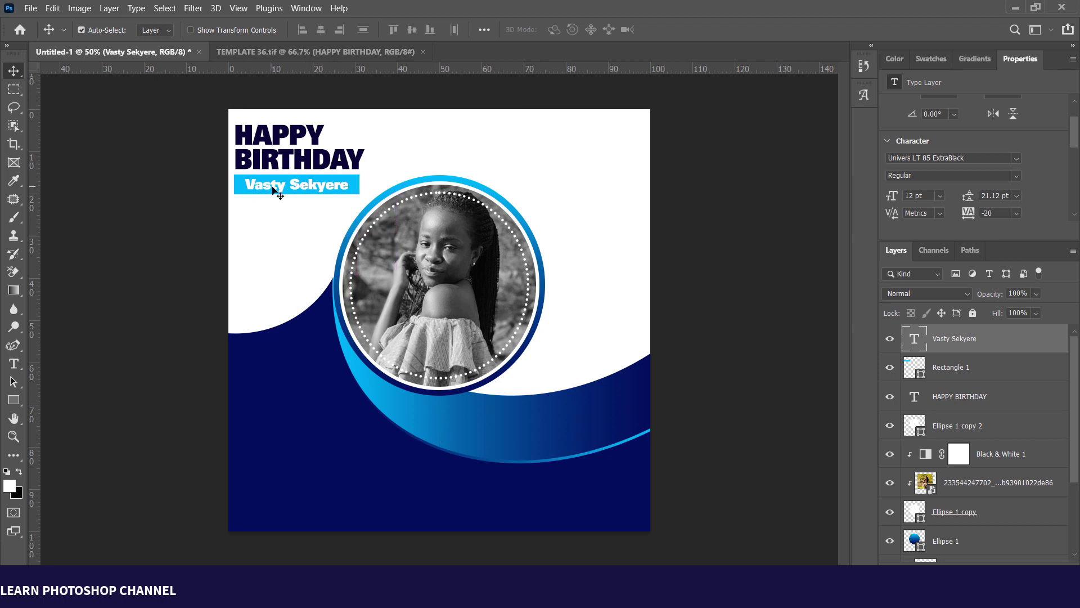
pyautogui.press('Left')
pyautogui.press('Left')
pyautogui.press('Left')
pyautogui.press('Left')
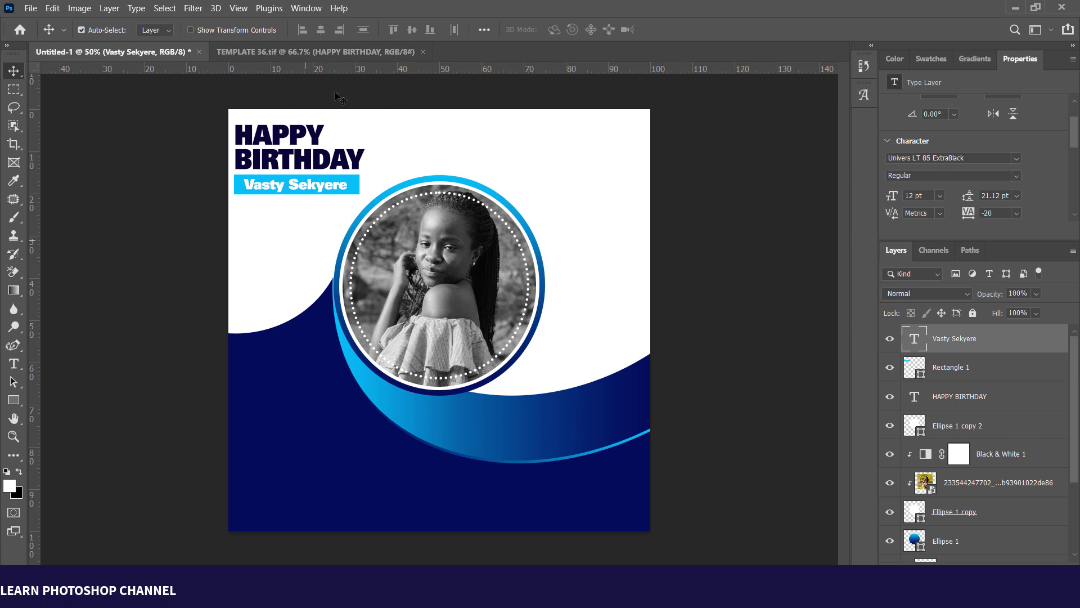
# Step: Copy the “Wishing you a very Happy Birthday” message from TEMPLATE 36.tif into the flyer's lower-left navy area and color it orange
pyautogui.click(281, 55)
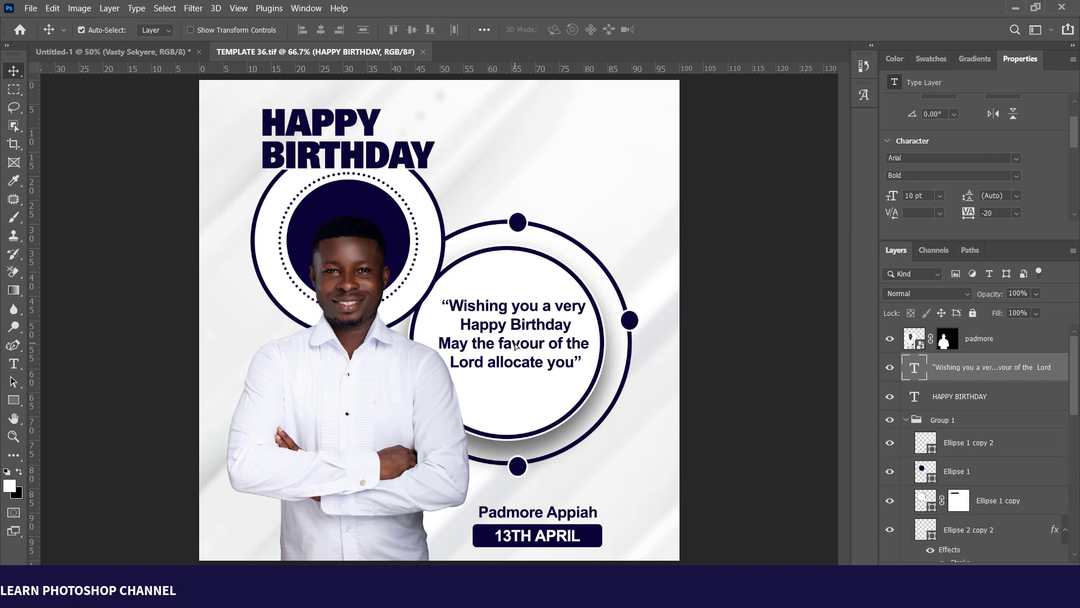
pyautogui.click(516, 346)
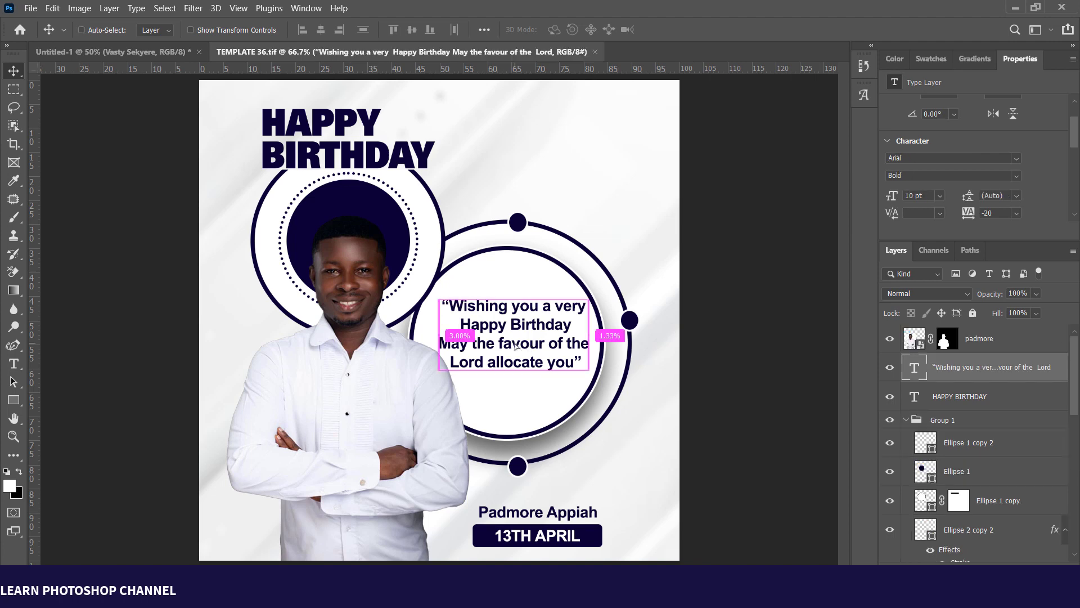
pyautogui.click(130, 51)
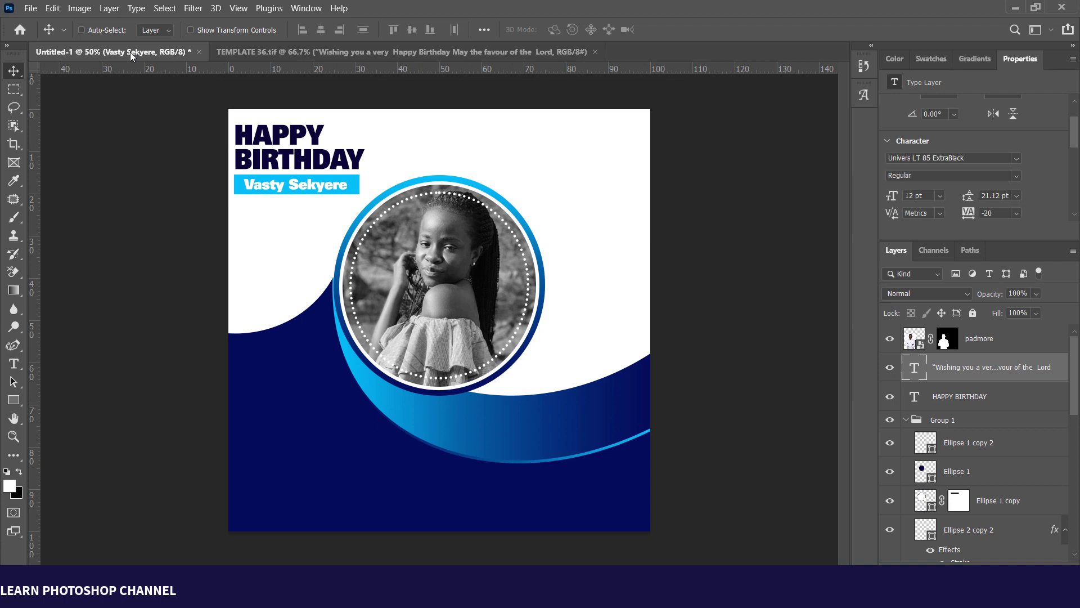
pyautogui.hotkey('ctrl', 'v')
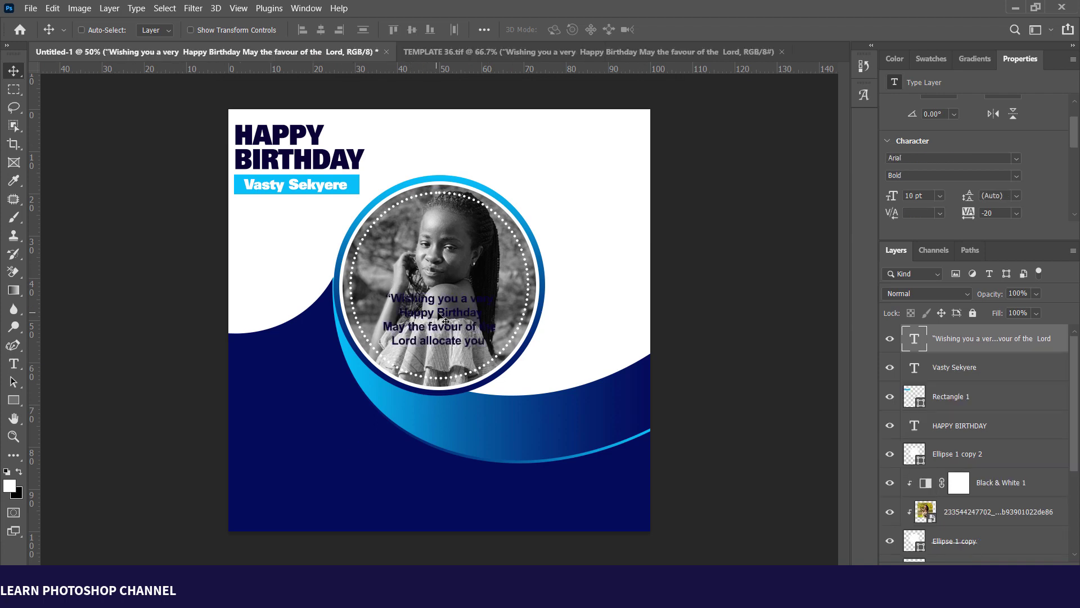
pyautogui.moveTo(436, 301); pyautogui.dragTo(316, 476)
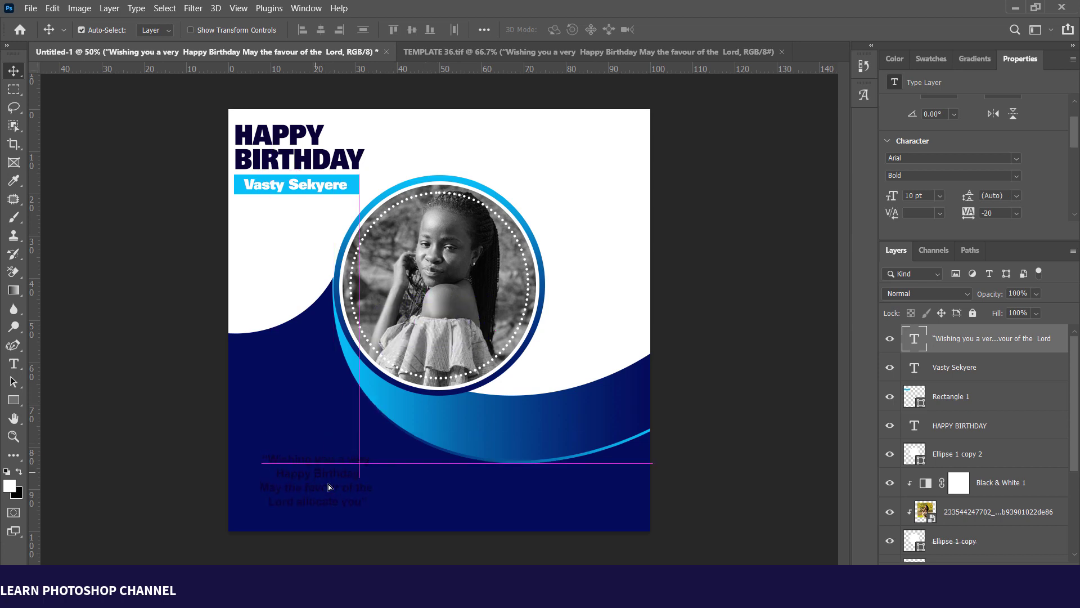
pyautogui.click(932, 59)
pyautogui.click(891, 104)
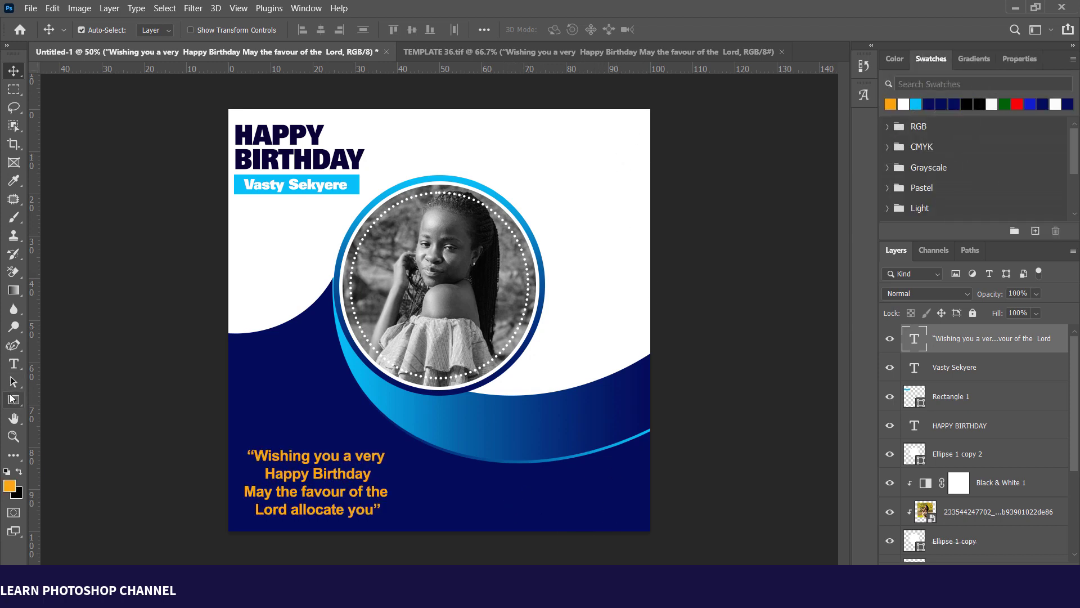
# Step: Draw an orange circle with a white outline, about 91 × 93 px, in the lower-right navy area and duplicate it alongside
pyautogui.rightClick(9, 395)
pyautogui.click(75, 427)
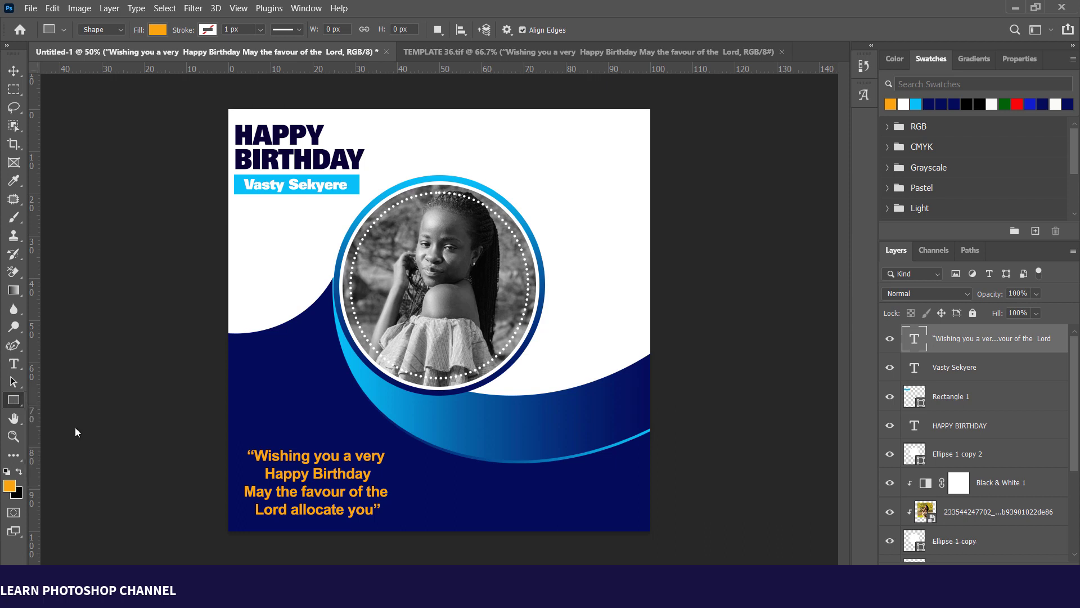
pyautogui.moveTo(518, 497); pyautogui.dragTo(544, 523)
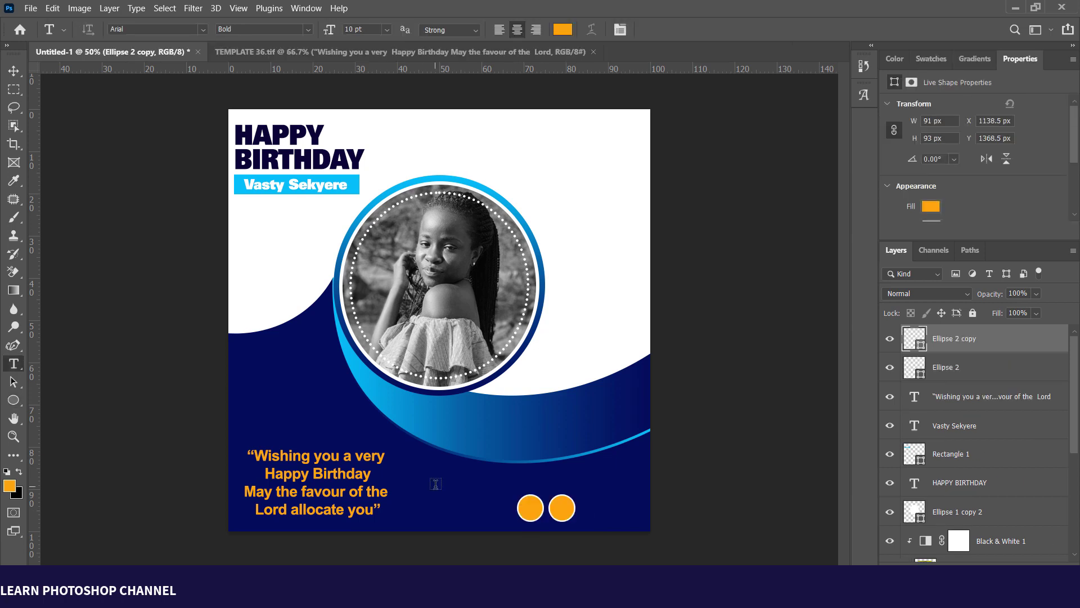
# Step: Add the text "18" in 10 pt Arial Bold between the birthday message and the two orange circles
pyautogui.click(436, 484)
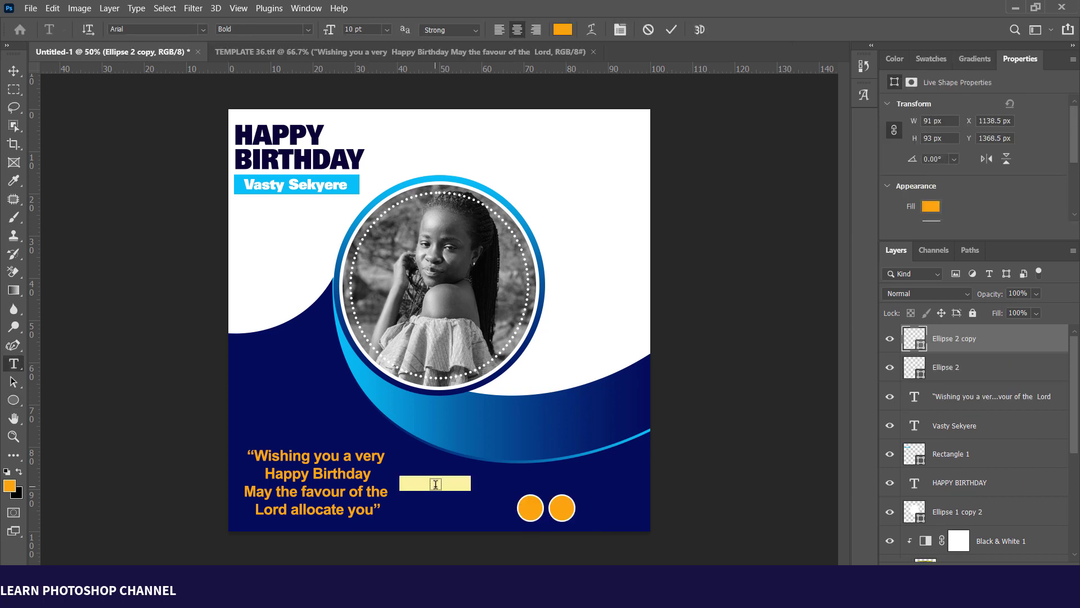
pyautogui.click(436, 483)
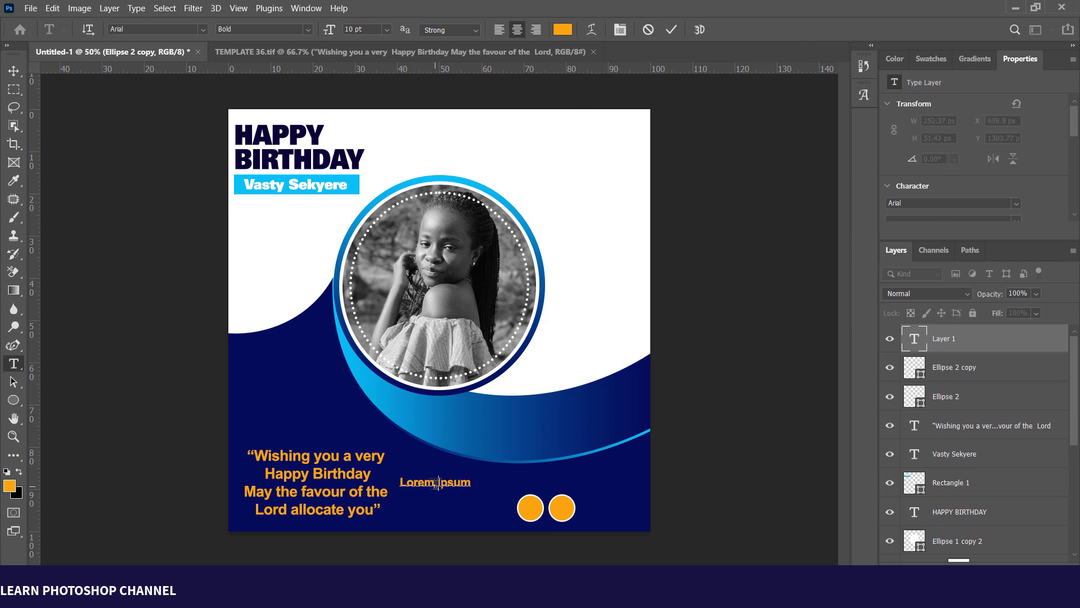
pyautogui.hotkey('ctrl', 'a')
pyautogui.write('18')
pyautogui.click(674, 28)
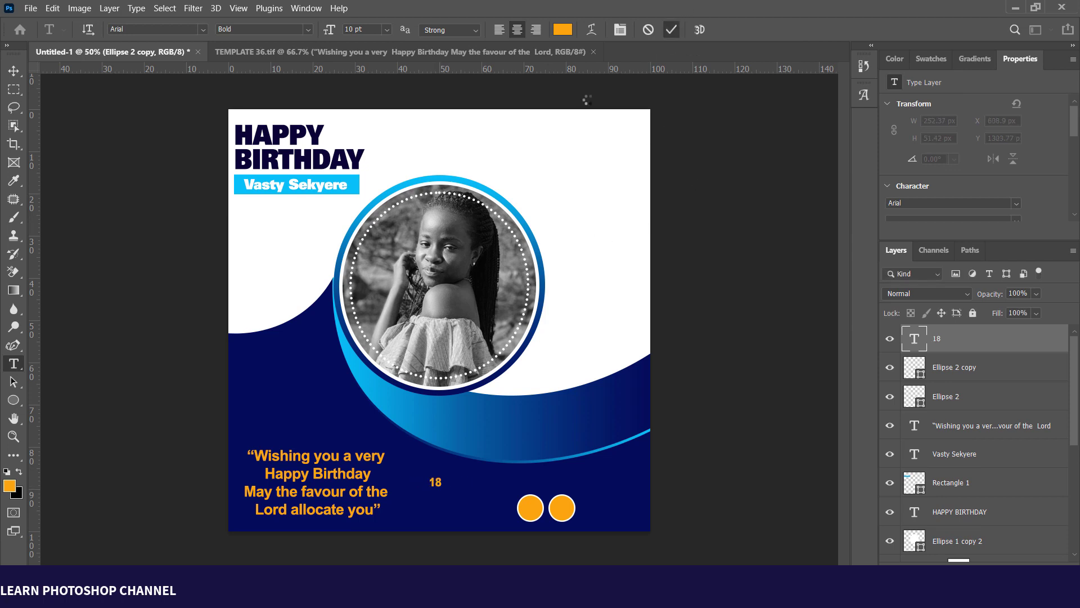
# Step: Change the "18" text color to white, enlarge it and place it over the left orange circle
pyautogui.click(564, 30)
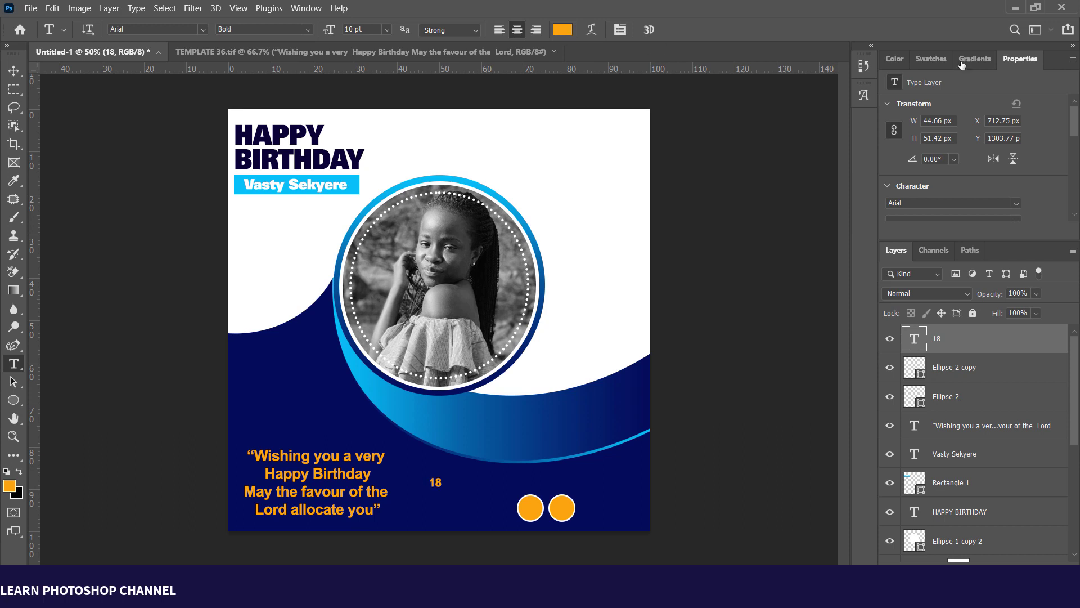
pyautogui.click(922, 100)
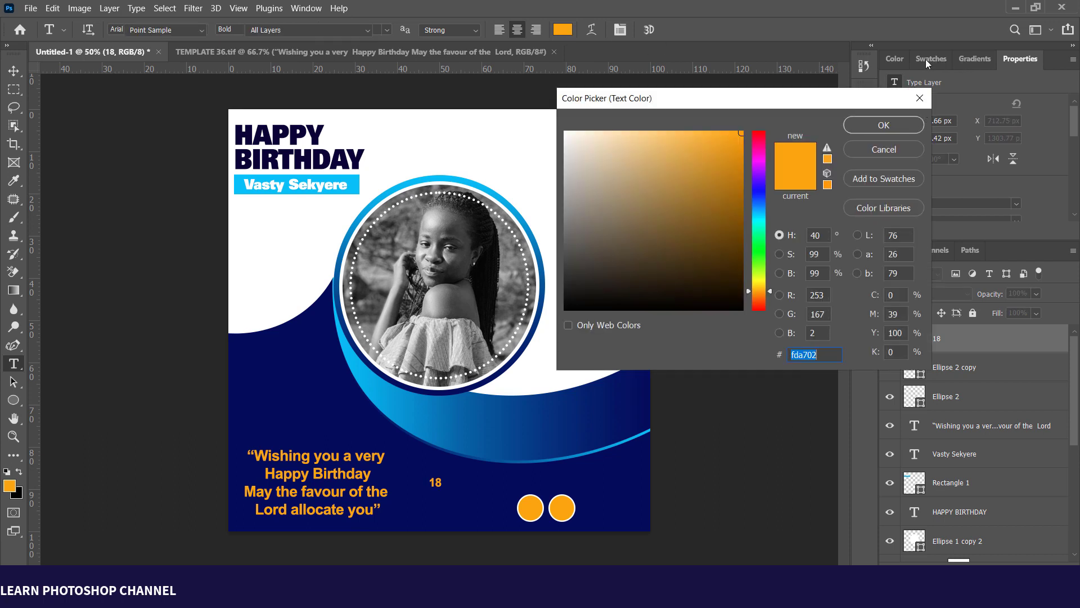
pyautogui.click(926, 57)
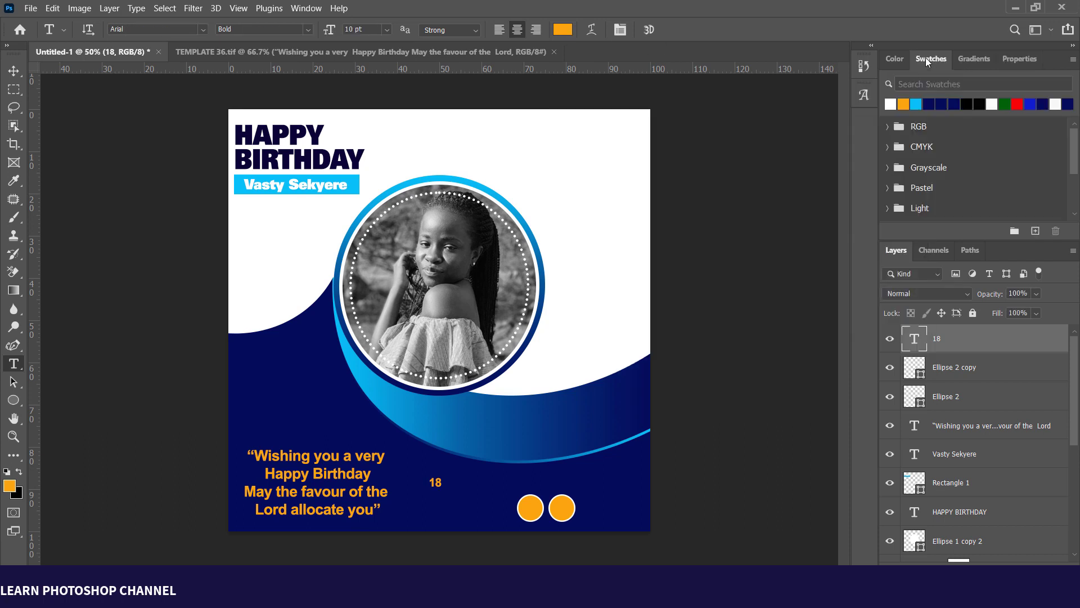
pyautogui.click(895, 104)
pyautogui.hotkey('ctrl', 't')
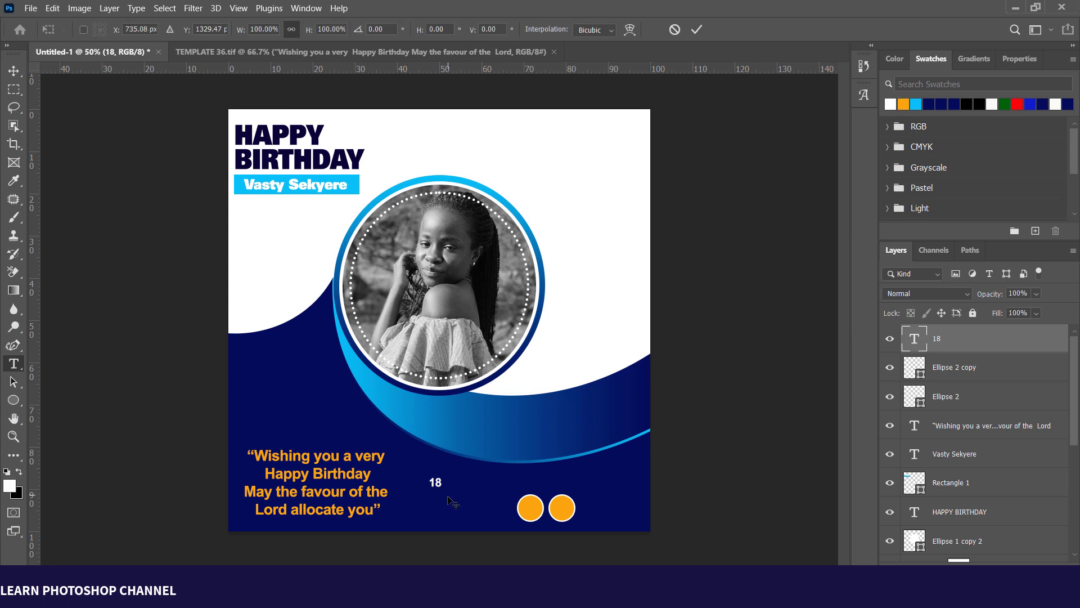
pyautogui.moveTo(446, 490); pyautogui.dragTo(458, 501)
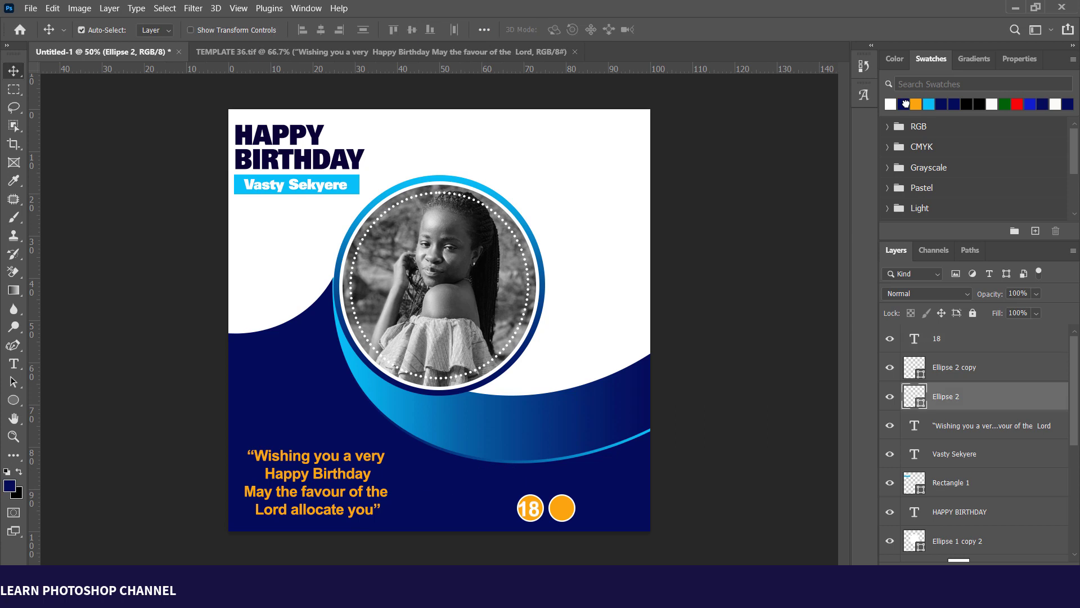
# Step: Fill both small circles with navy and scale the "18" down to about 15 pt inside the left one
pyautogui.click(929, 104)
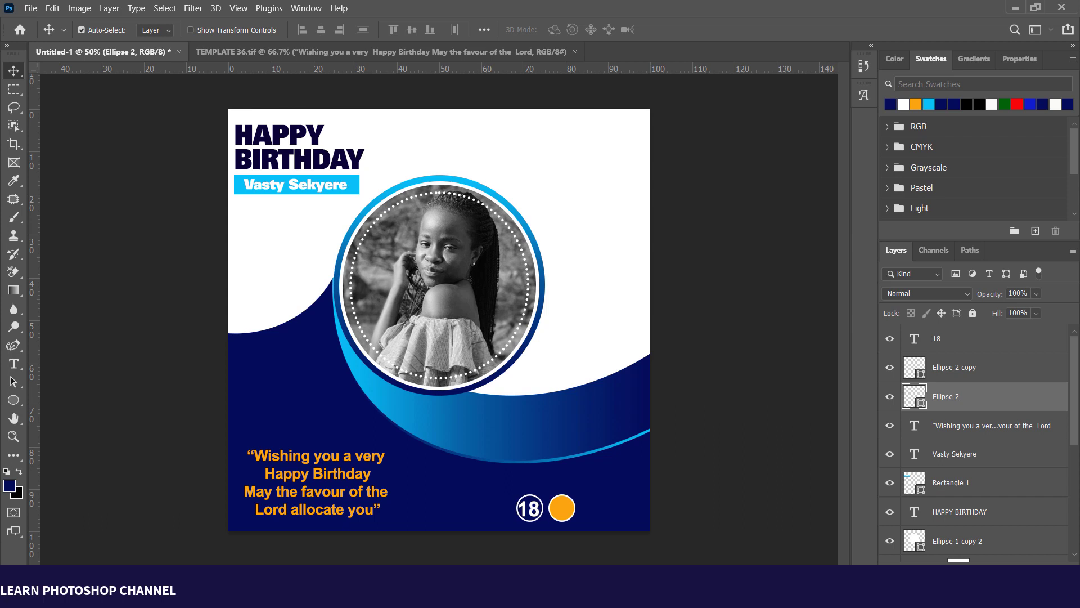
pyautogui.click(539, 521)
pyautogui.hotkey('ctrl', 't')
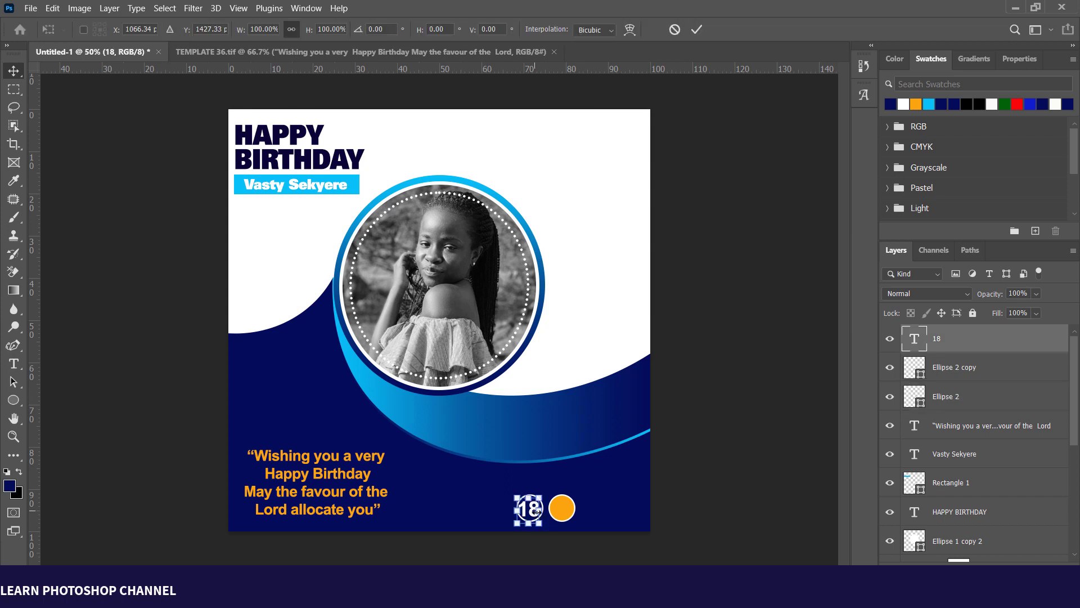
pyautogui.moveTo(539, 522); pyautogui.dragTo(535, 521)
pyautogui.press('Return')
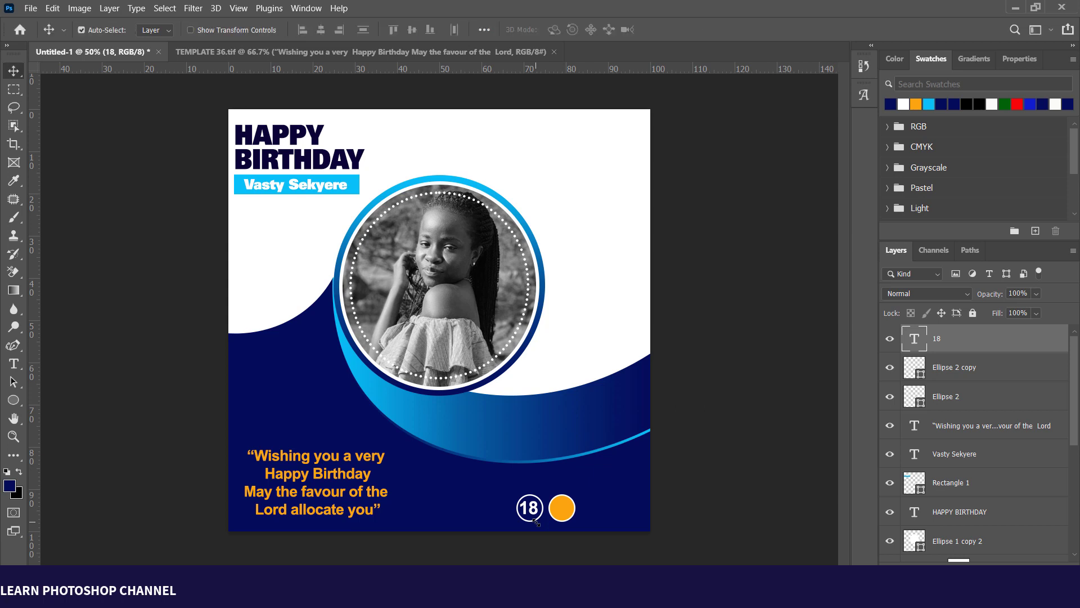
pyautogui.click(573, 510)
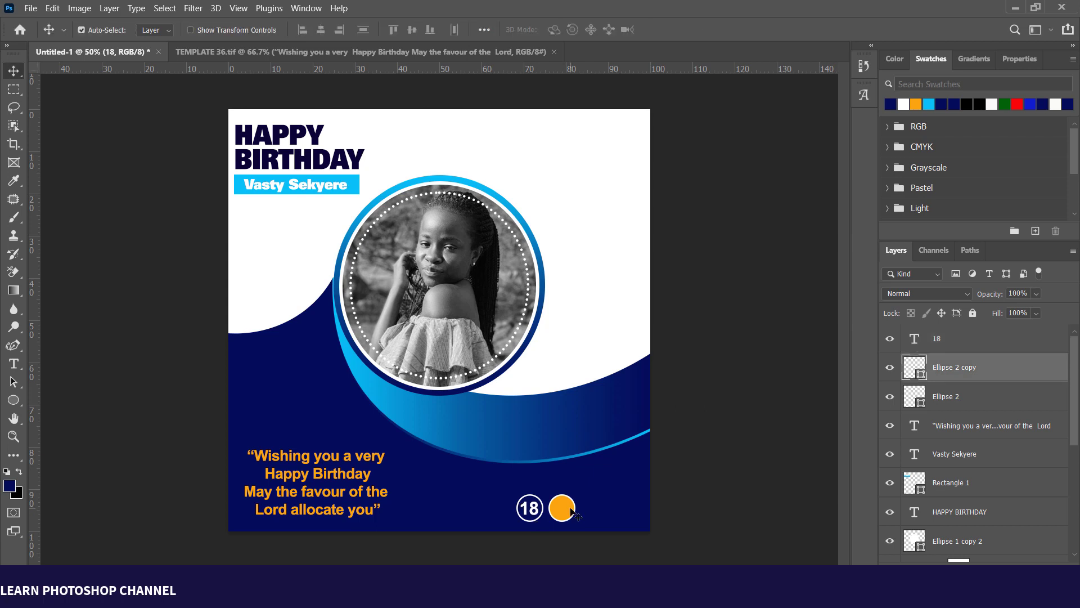
pyautogui.moveTo(890, 104); pyautogui.dragTo(563, 515)
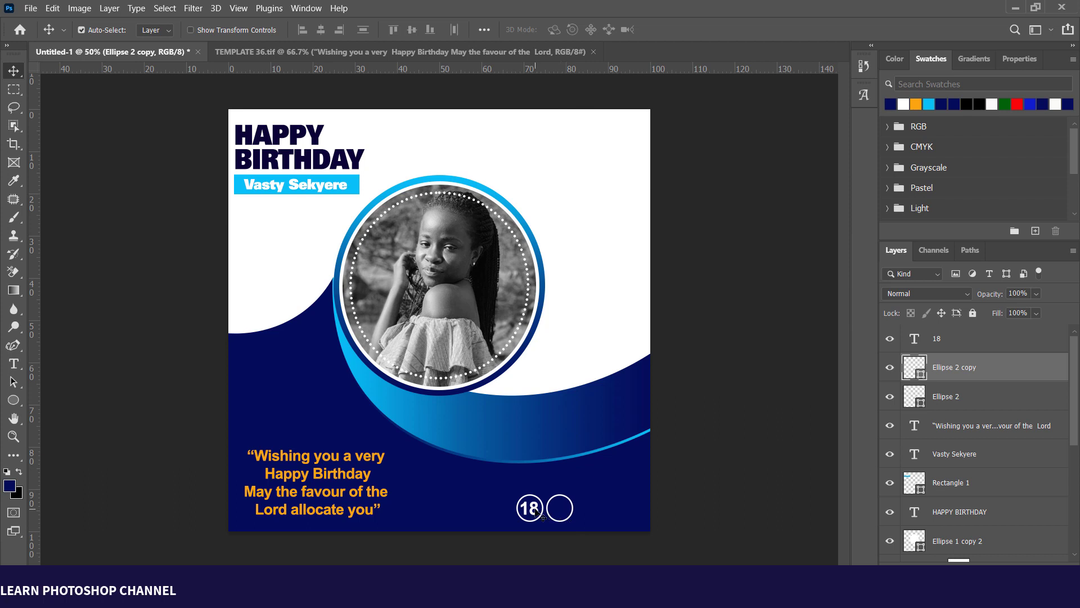
# Step: Duplicate the white "18" text into the empty right circle and change the copy to read "06"
pyautogui.click(542, 515)
pyautogui.hotkey('ctrl', 'j')
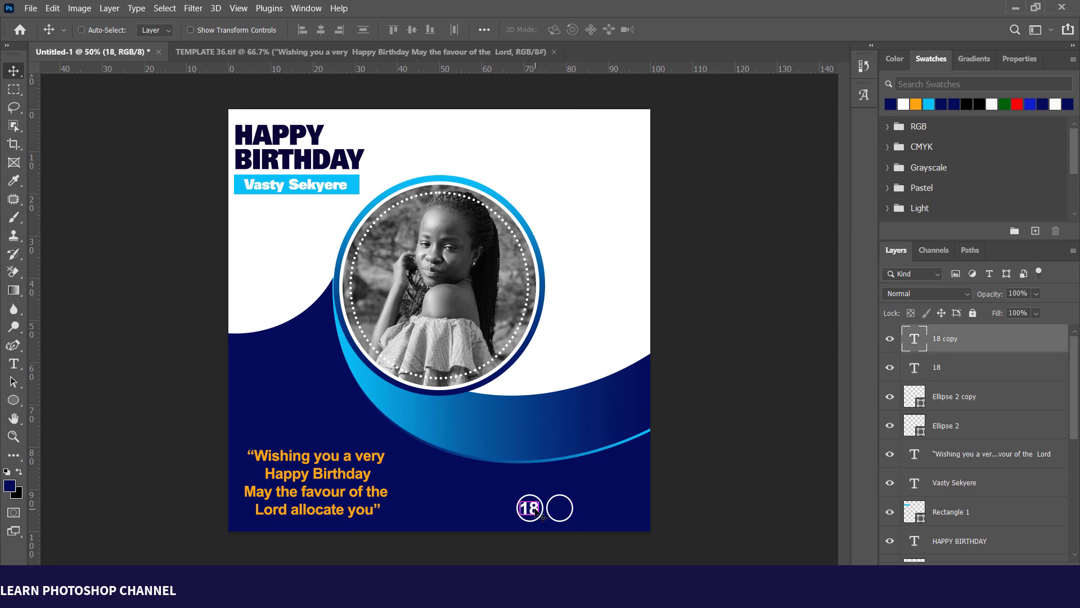
pyautogui.moveTo(537, 512); pyautogui.dragTo(564, 512)
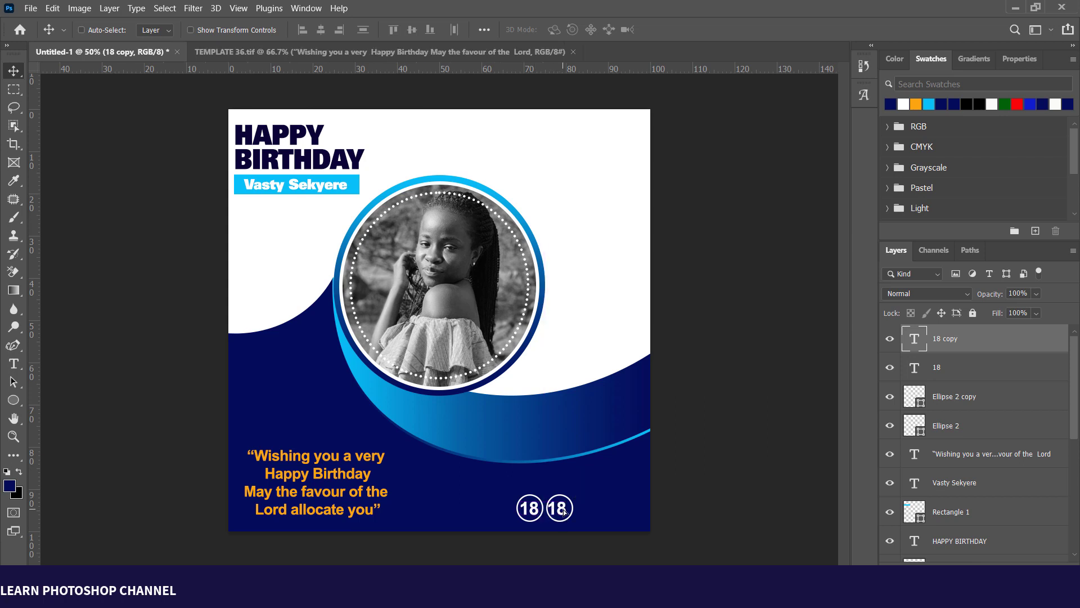
pyautogui.doubleClick(564, 512)
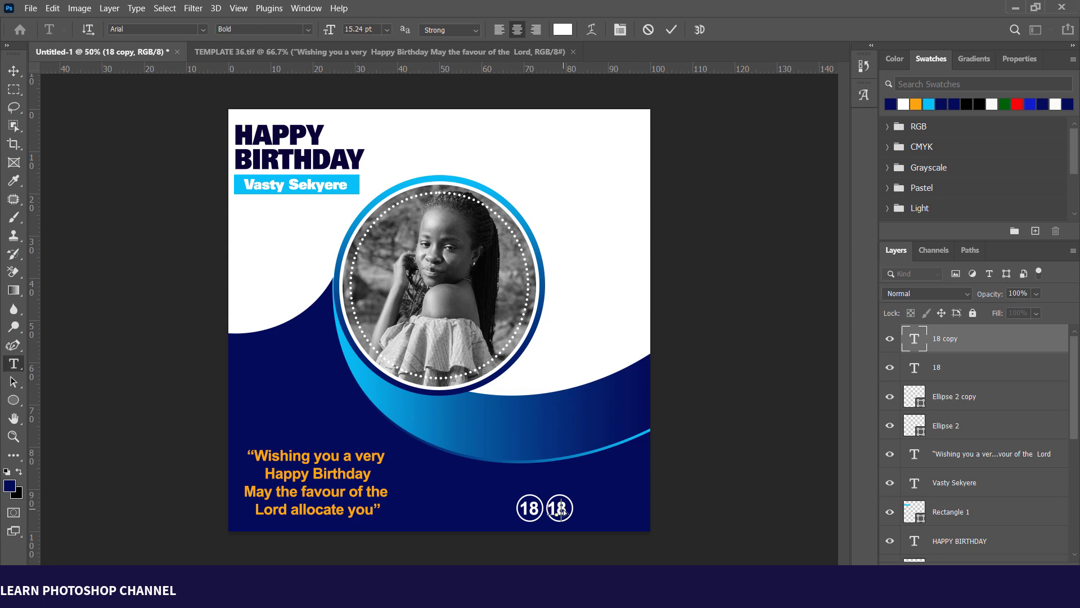
pyautogui.write('06')
pyautogui.click(671, 30)
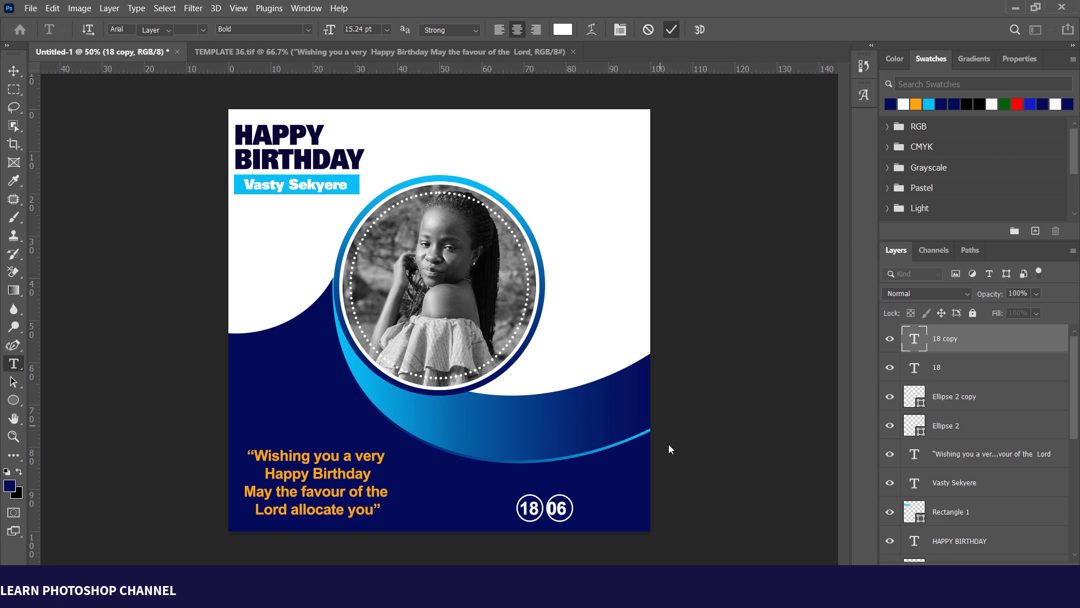
pyautogui.press('v')
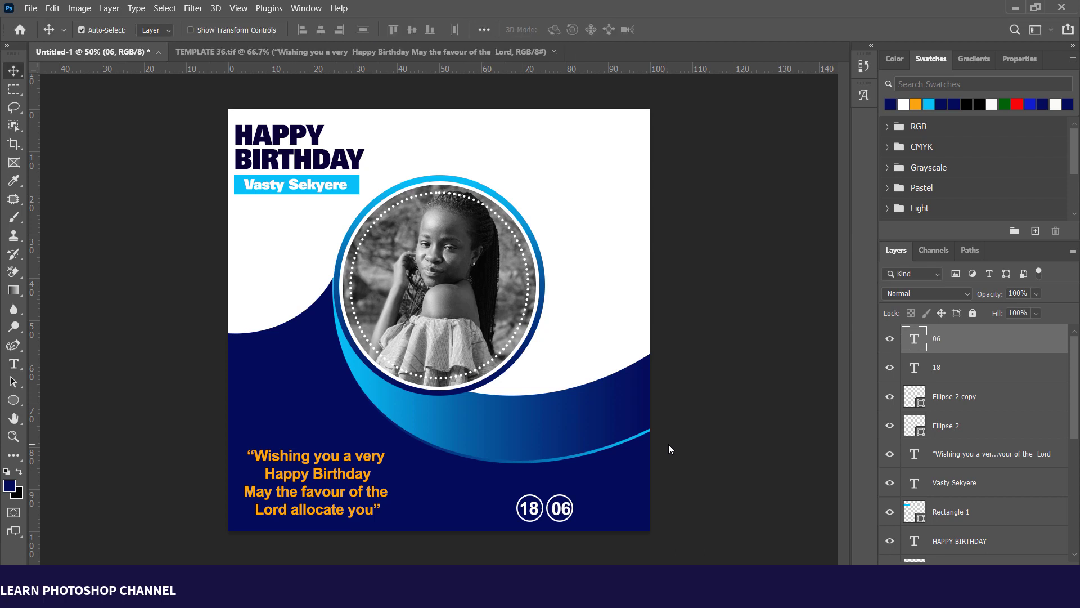
# Step: Nudge the date numbers slightly left to centre them inside their circles
pyautogui.press('Left')
pyautogui.press('Left')
pyautogui.click(537, 512)
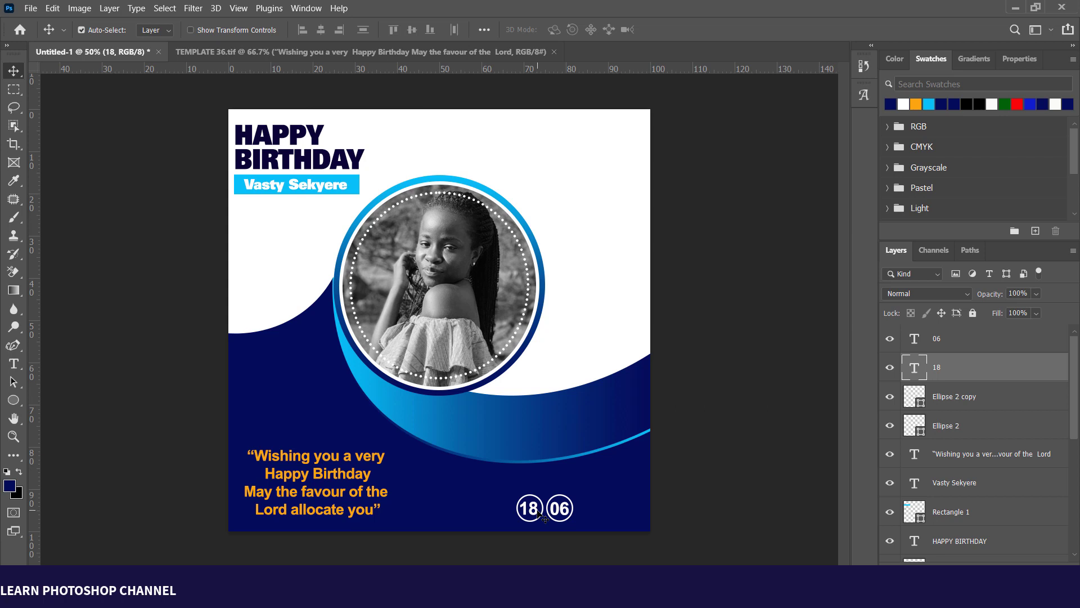
# Step: Change the orange birthday message text to white
pyautogui.click(322, 464)
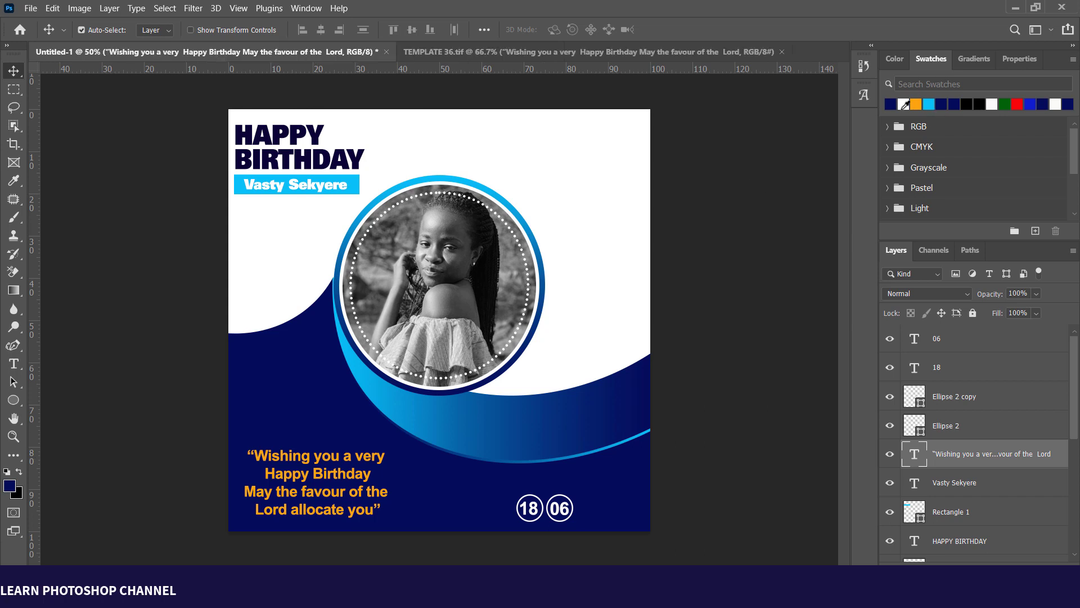
pyautogui.click(905, 104)
pyautogui.hotkey('alt', 'BackSpace')
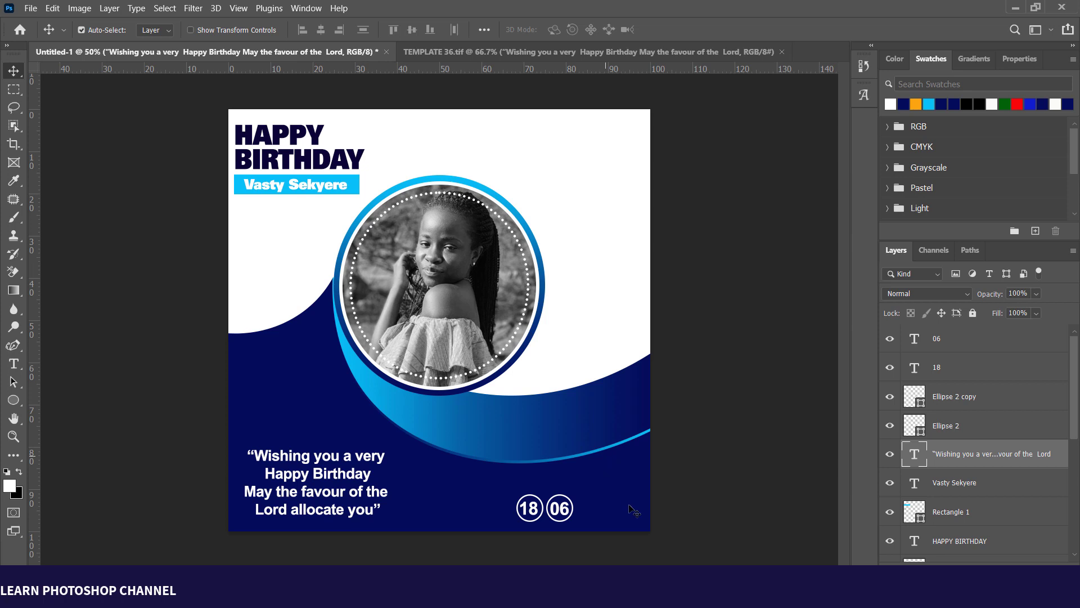
# Step: Place the VecteezyWhite-Background-02RD0421-rev-01_generated image over the navy wave, clipped to Shape 1, and set its blend mode to Multiply
pyautogui.click(622, 484)
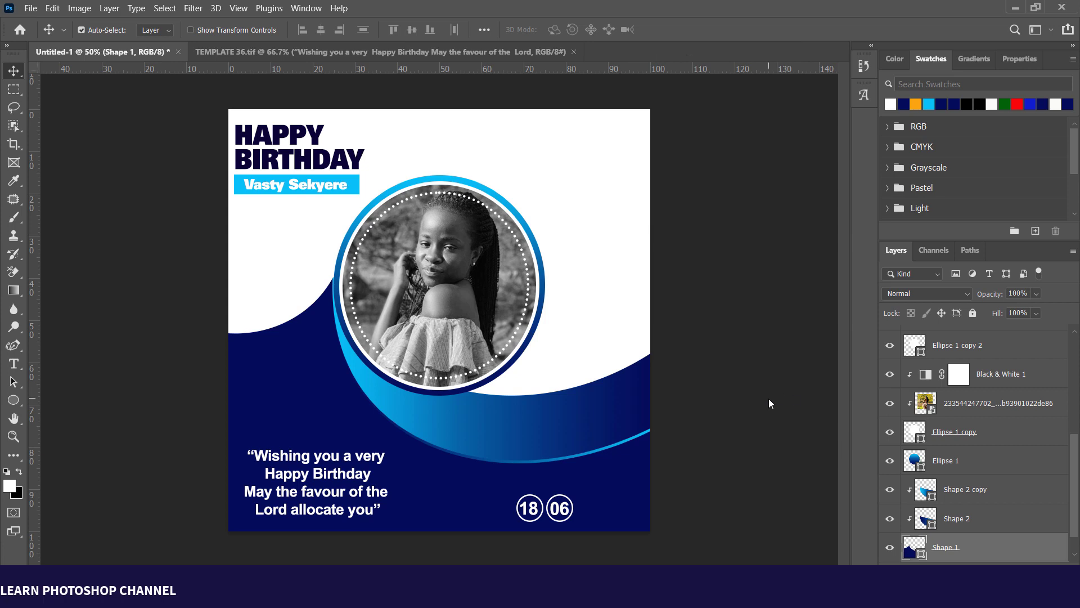
pyautogui.click(388, 591)
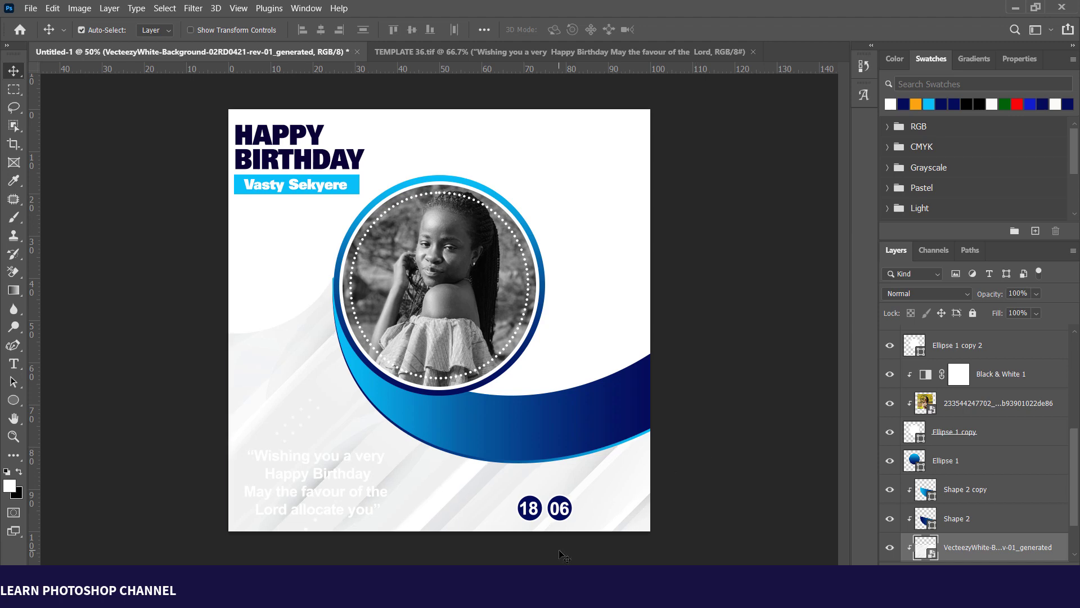
pyautogui.click(965, 295)
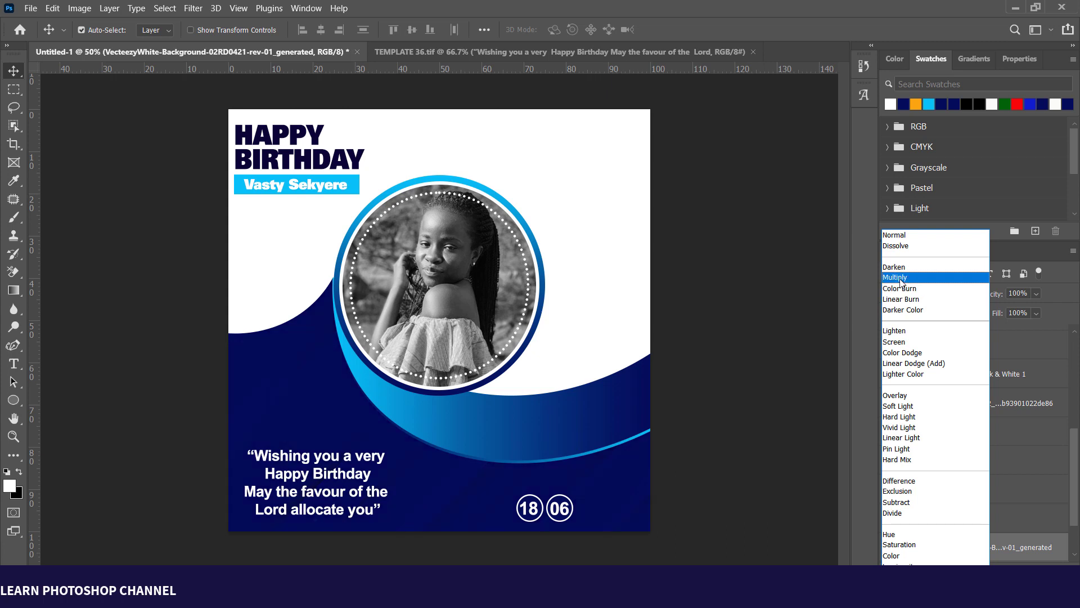
pyautogui.click(901, 281)
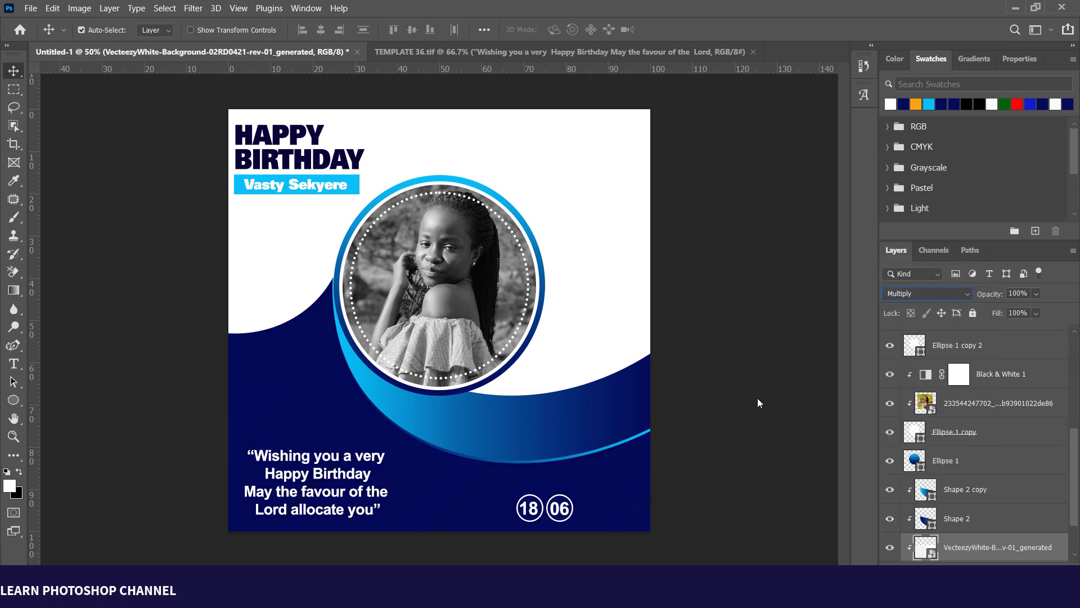
pyautogui.click(624, 266)
pyautogui.scroll(-2, 996, 478)
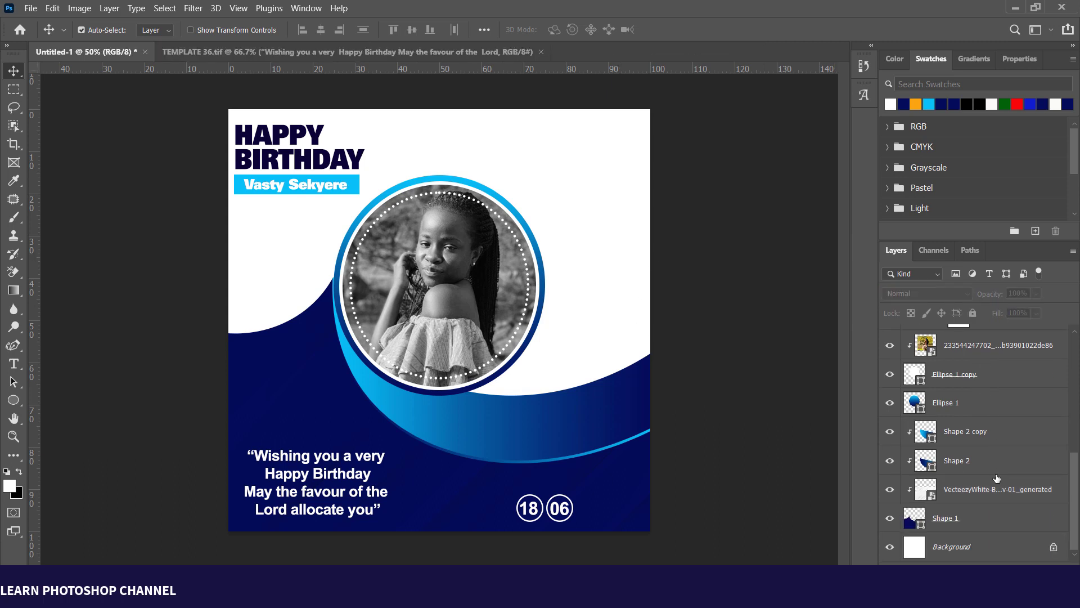